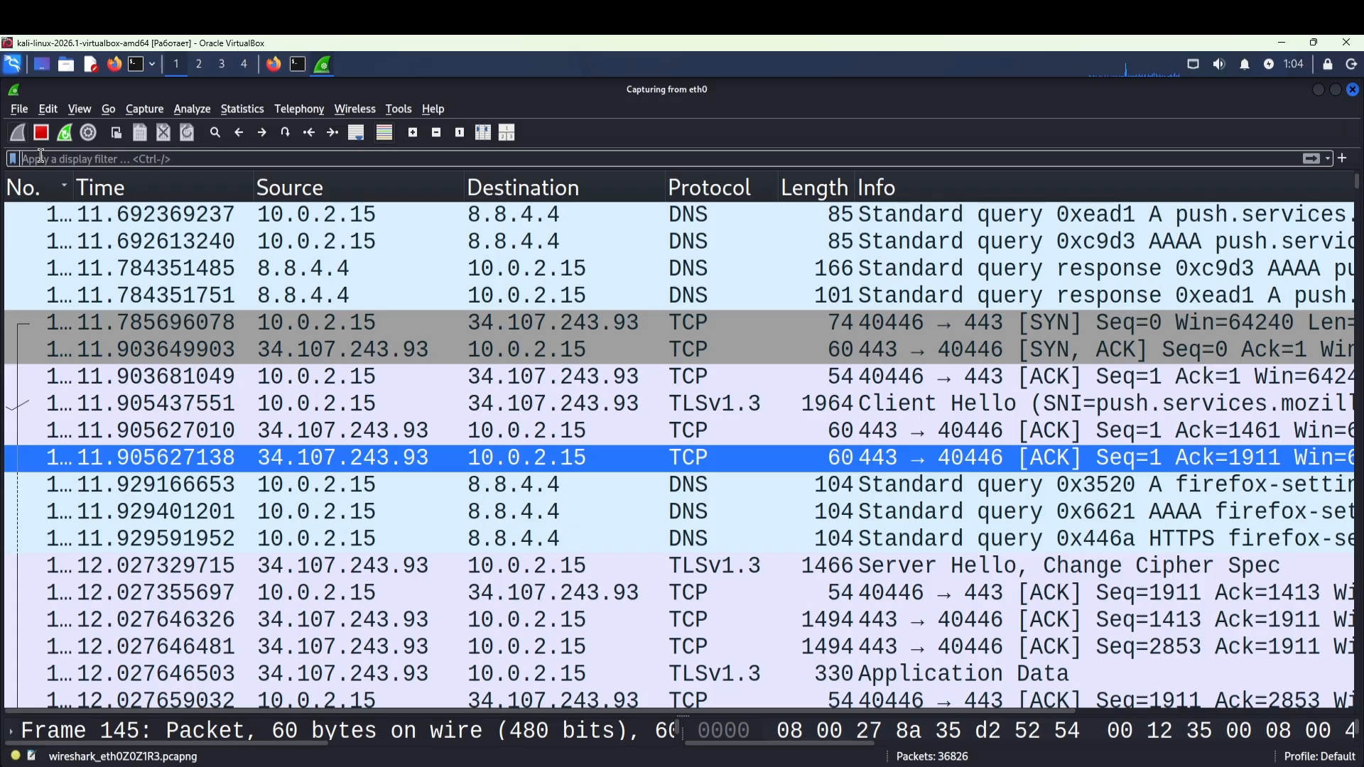
Apply the 'tls' display filter and scroll through the matching TLS packets.
text(tls)
key(Return)
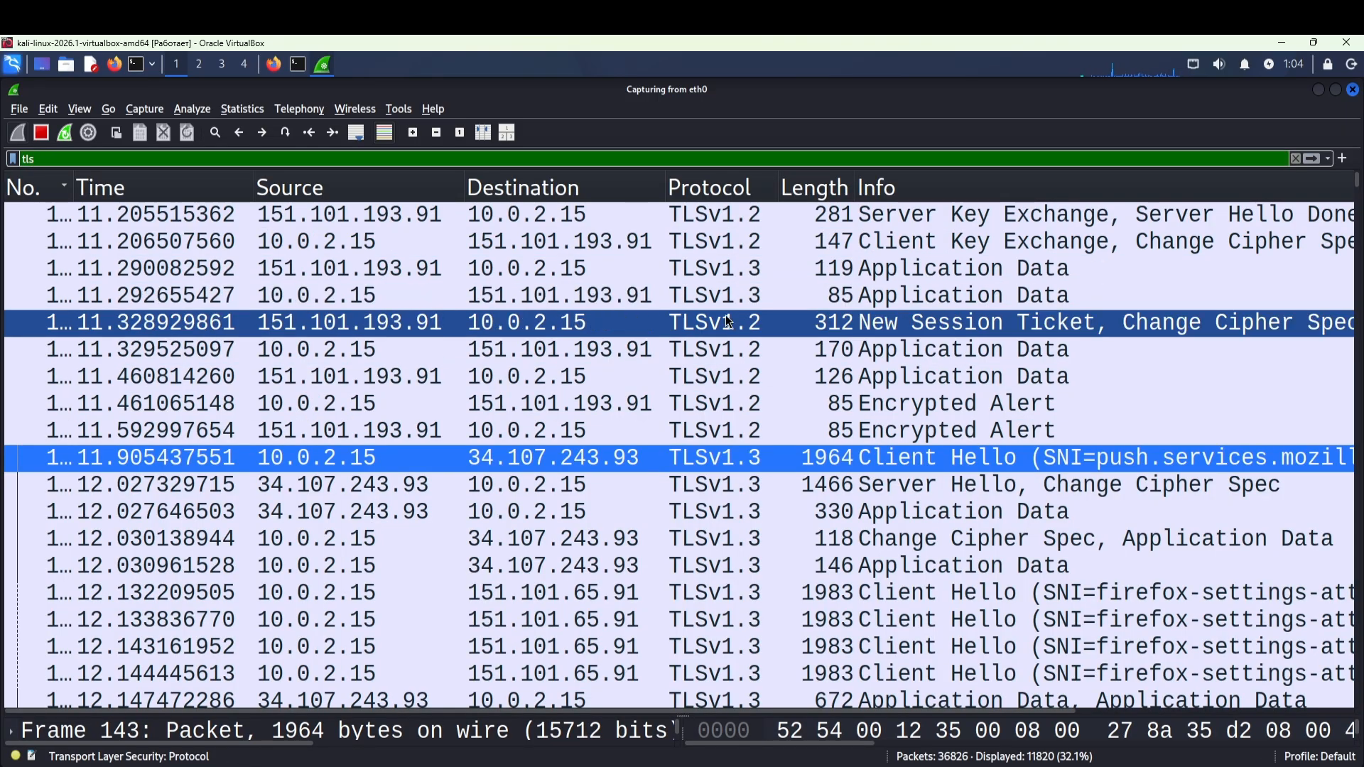
scroll(707, 355, down, 11)
scroll(701, 353, down, 15)
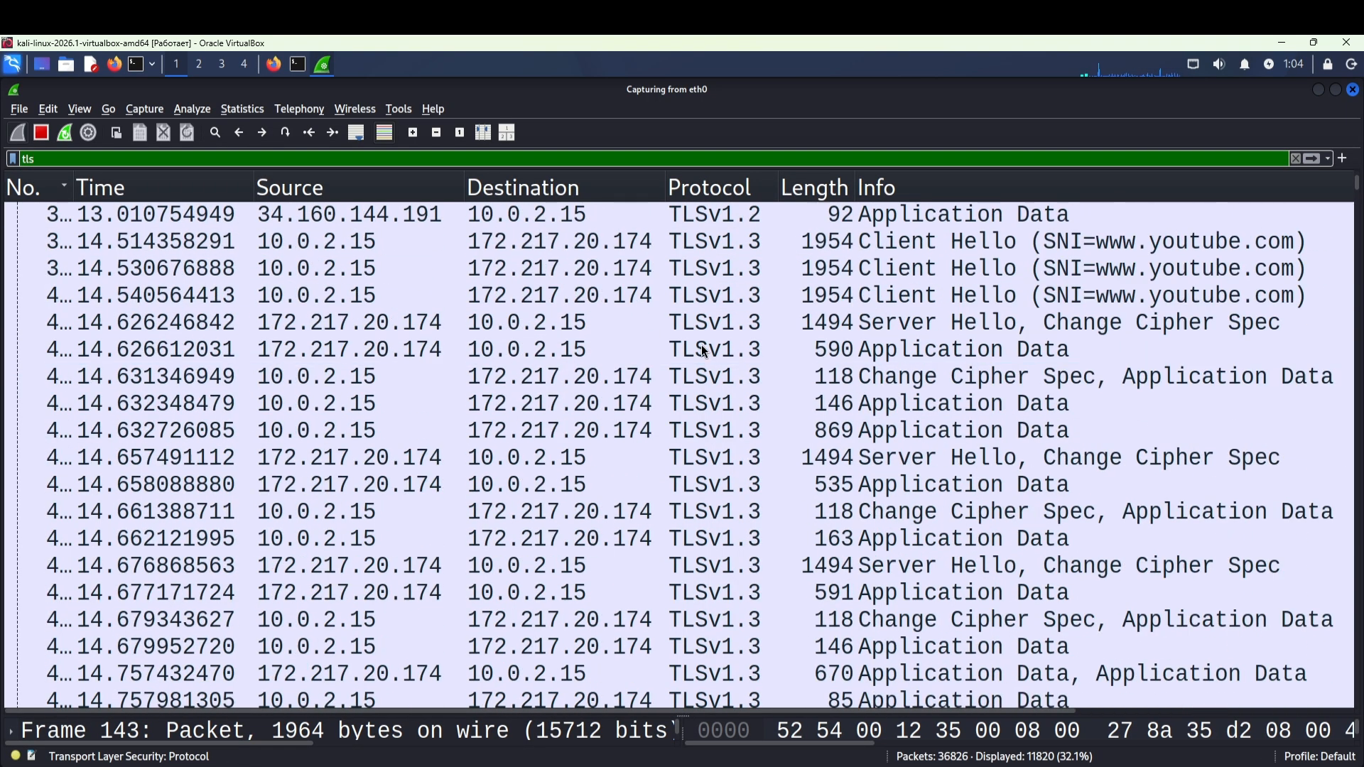
Load the DVWA site at 192.168.56.106:4280 in Firefox.
click(1296, 159)
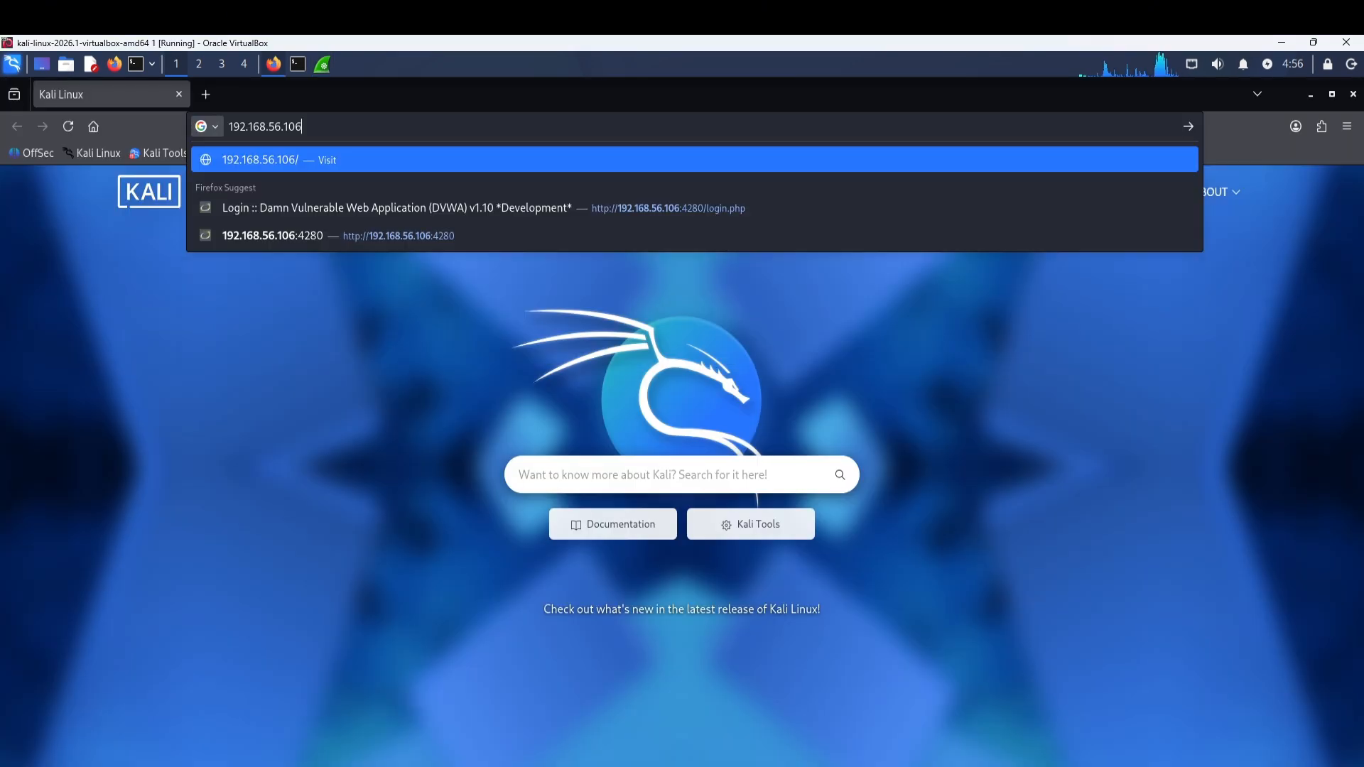
text(:4280)
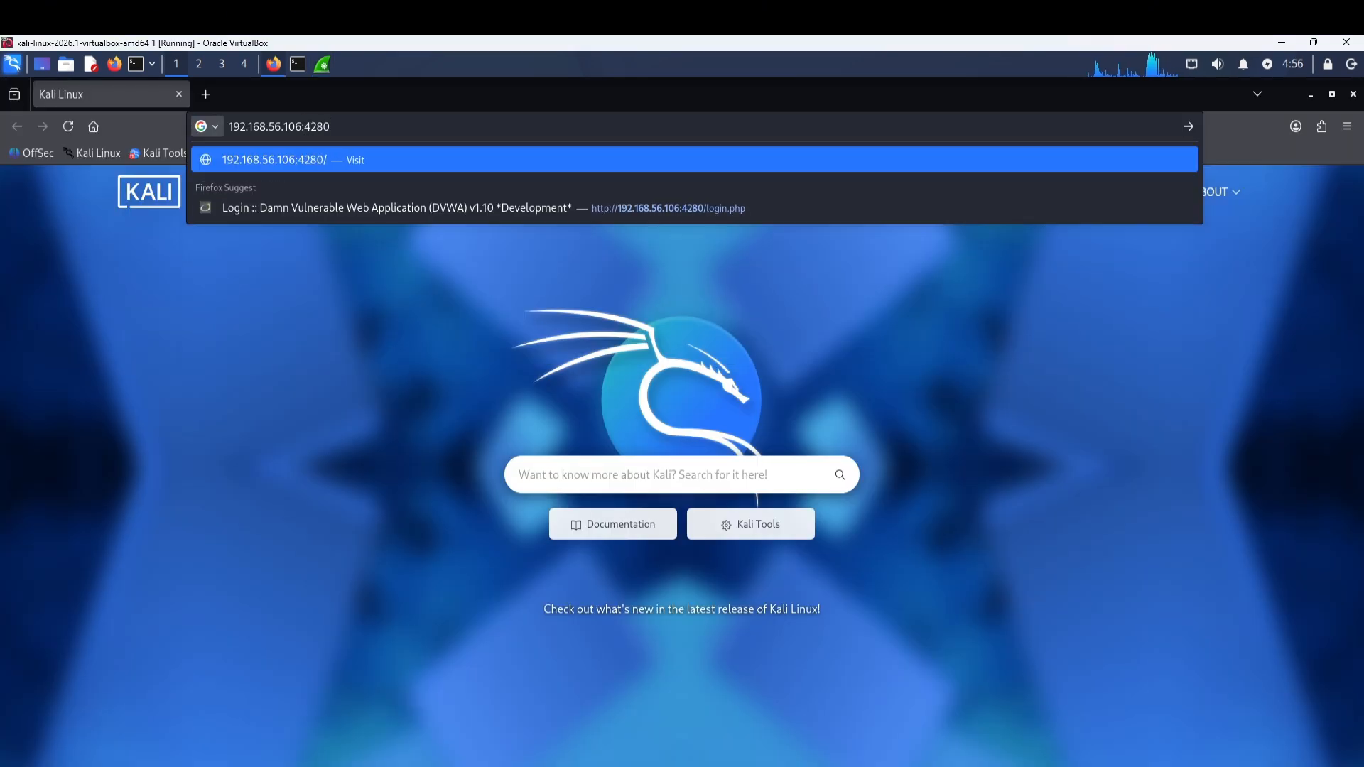
key(Return)
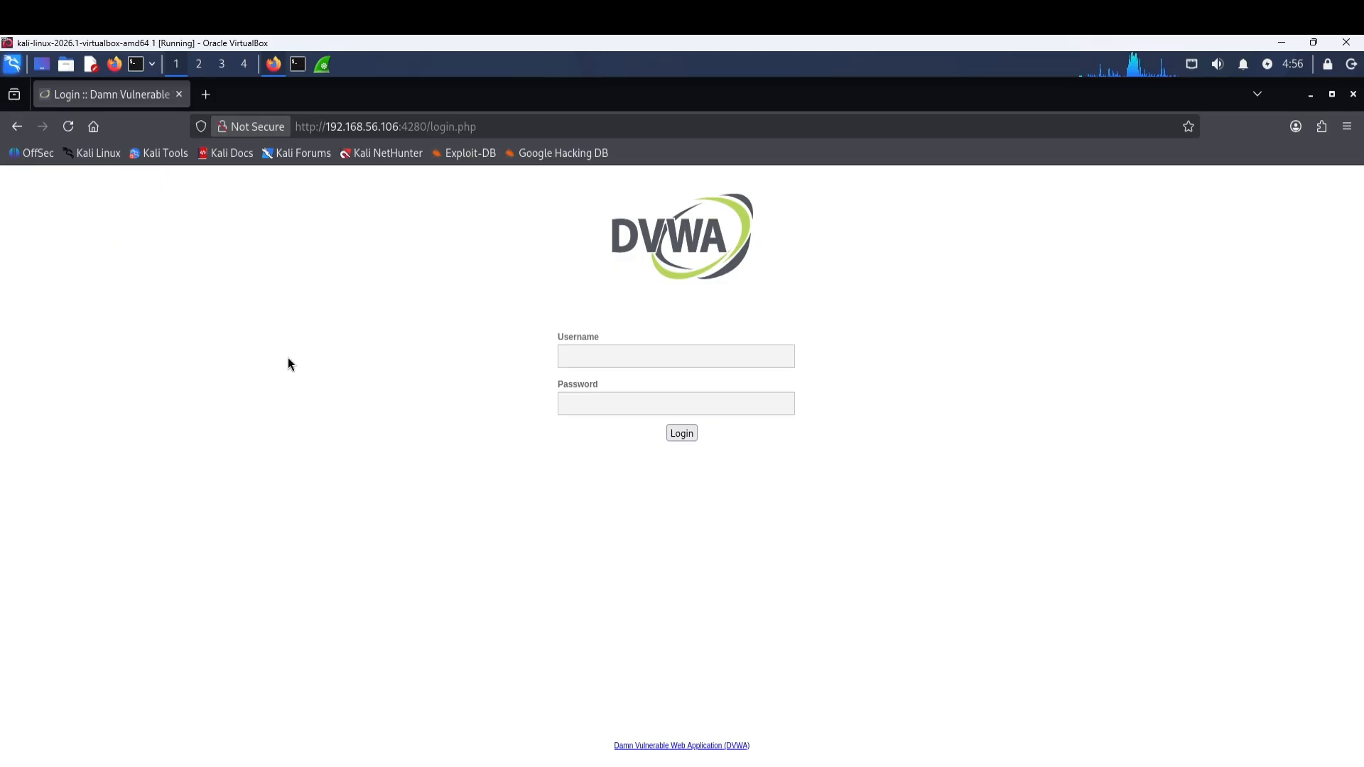
Log in to DVWA with the account username and password, declining to save the password.
click(586, 357)
text(admin)
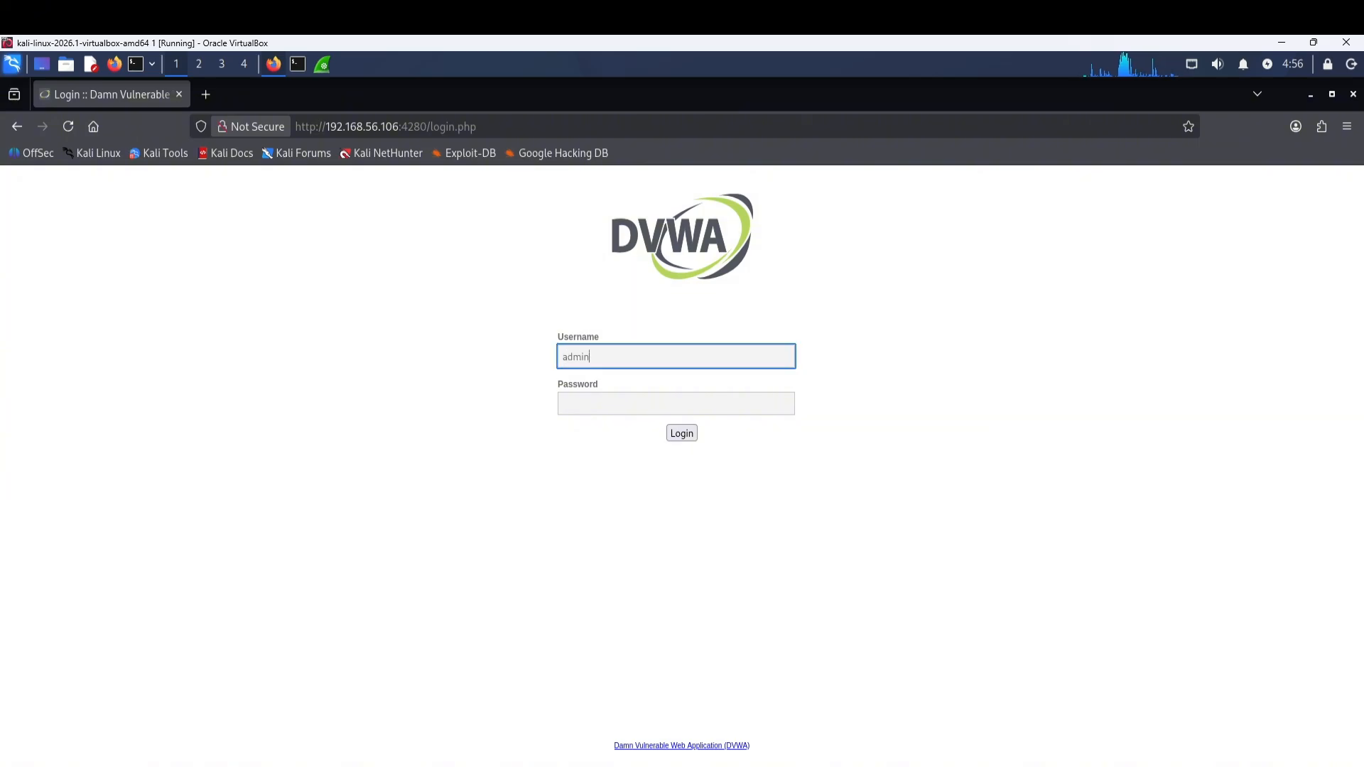
key(Tab)
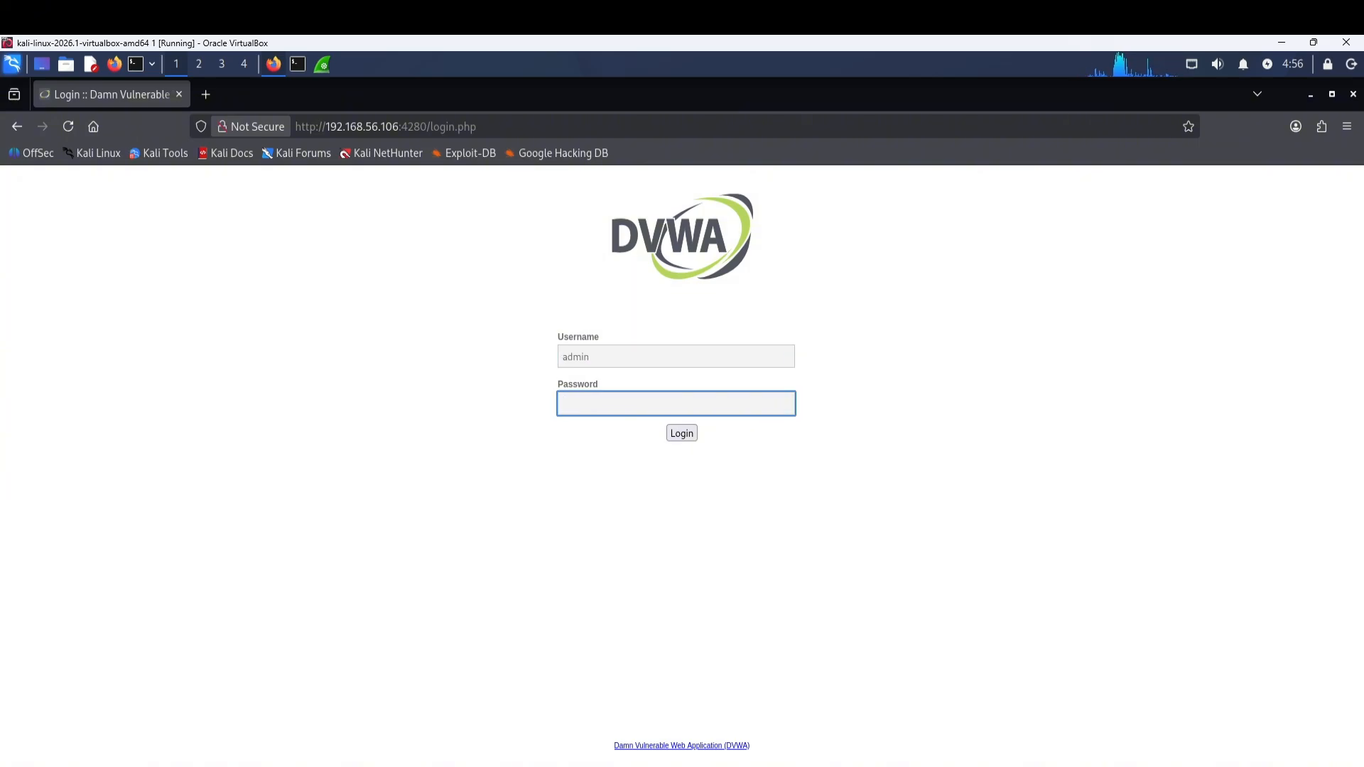
text(passwo)
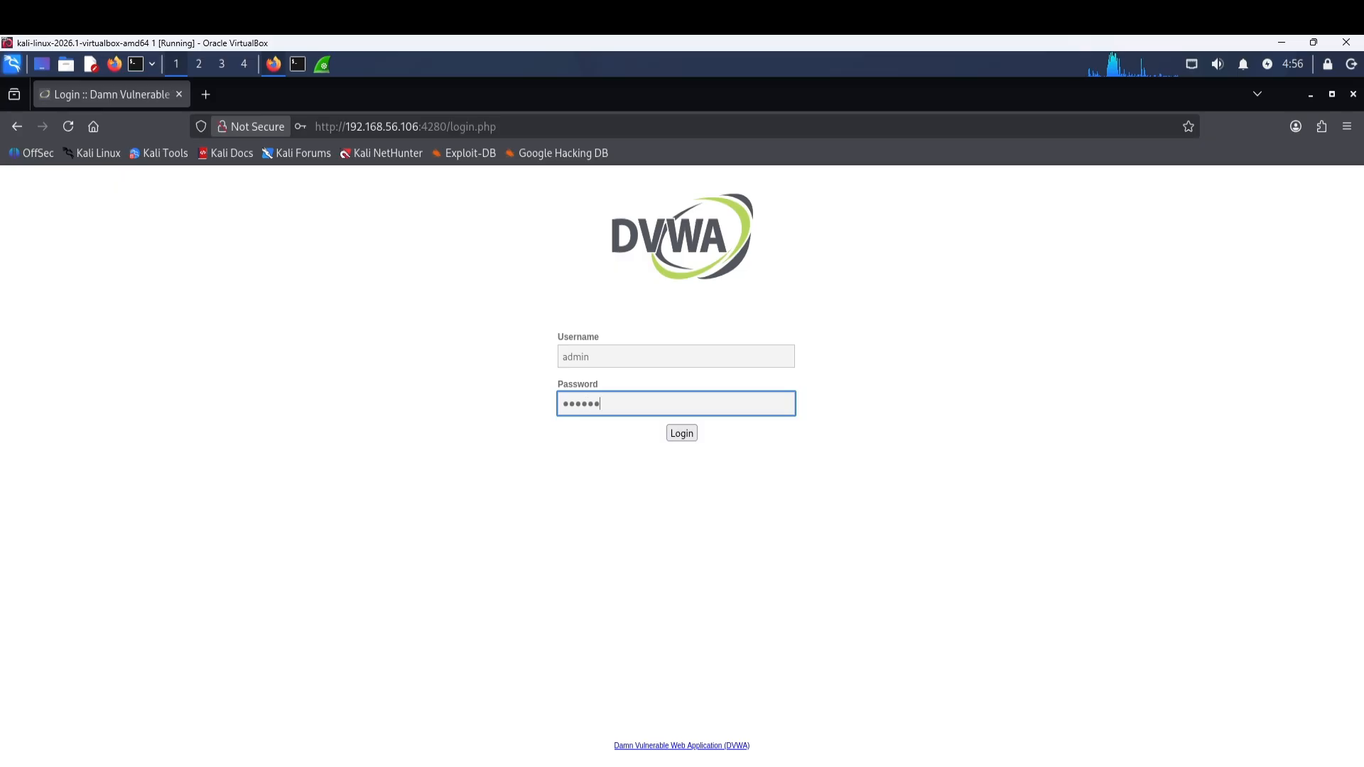
text(rd12)
click(683, 434)
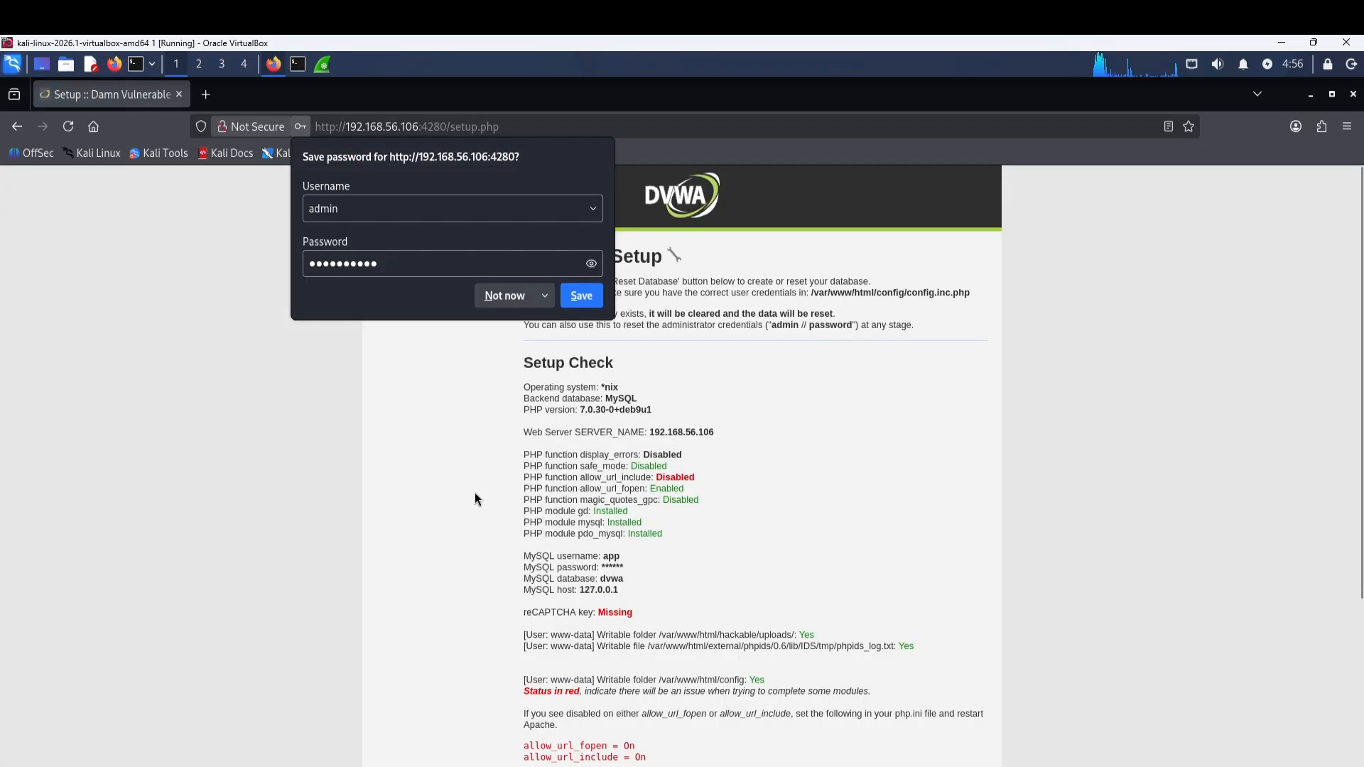
click(501, 297)
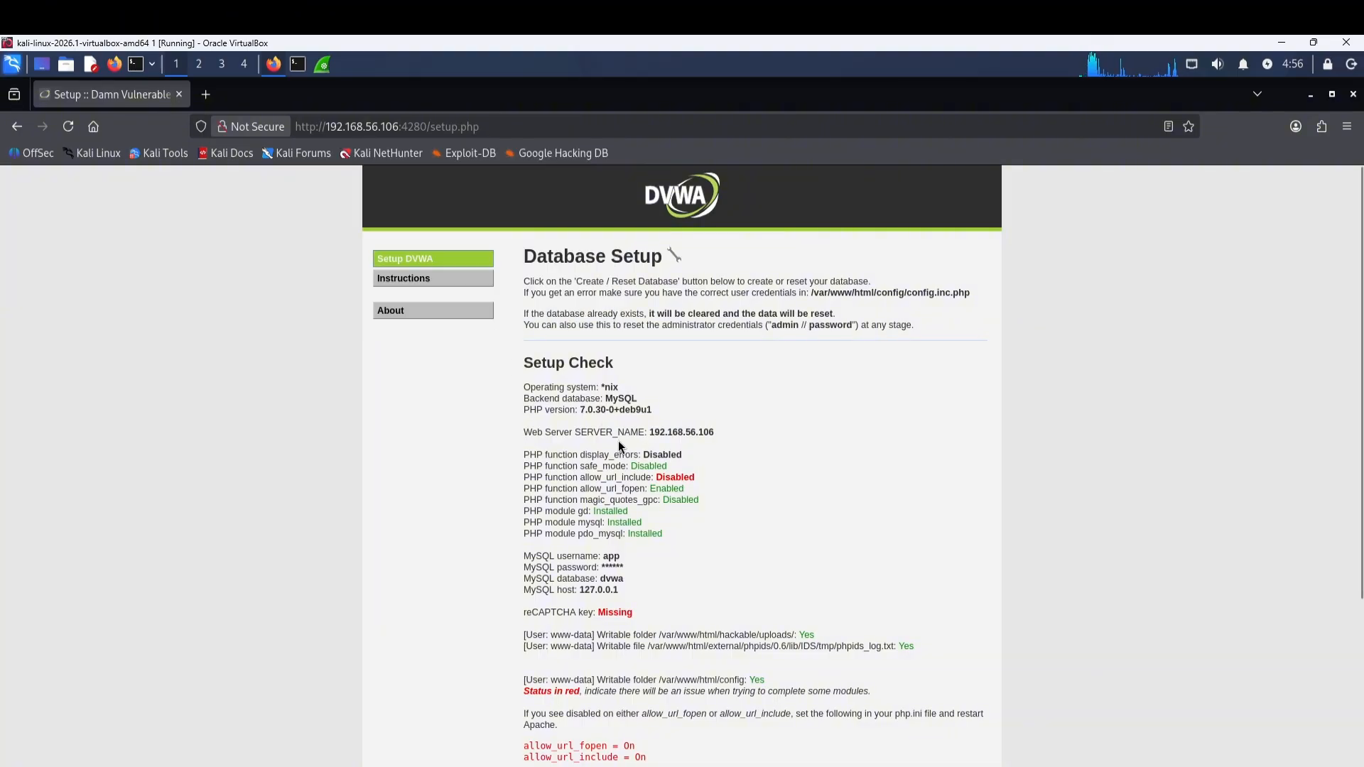
Review the PHP status lines on the Database Setup page, then return to Wireshark.
scroll(618, 441, down, 2)
drag(525, 370, 661, 449)
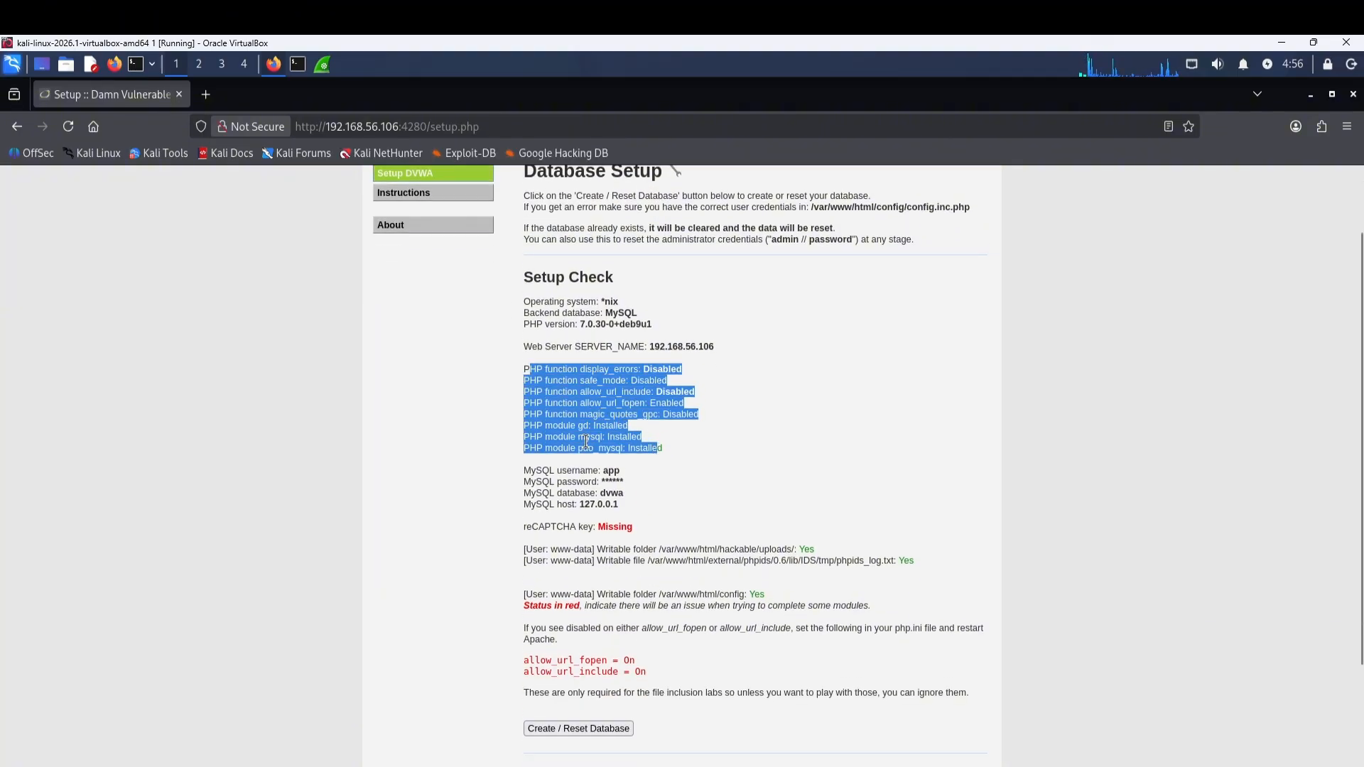
click(526, 398)
click(322, 64)
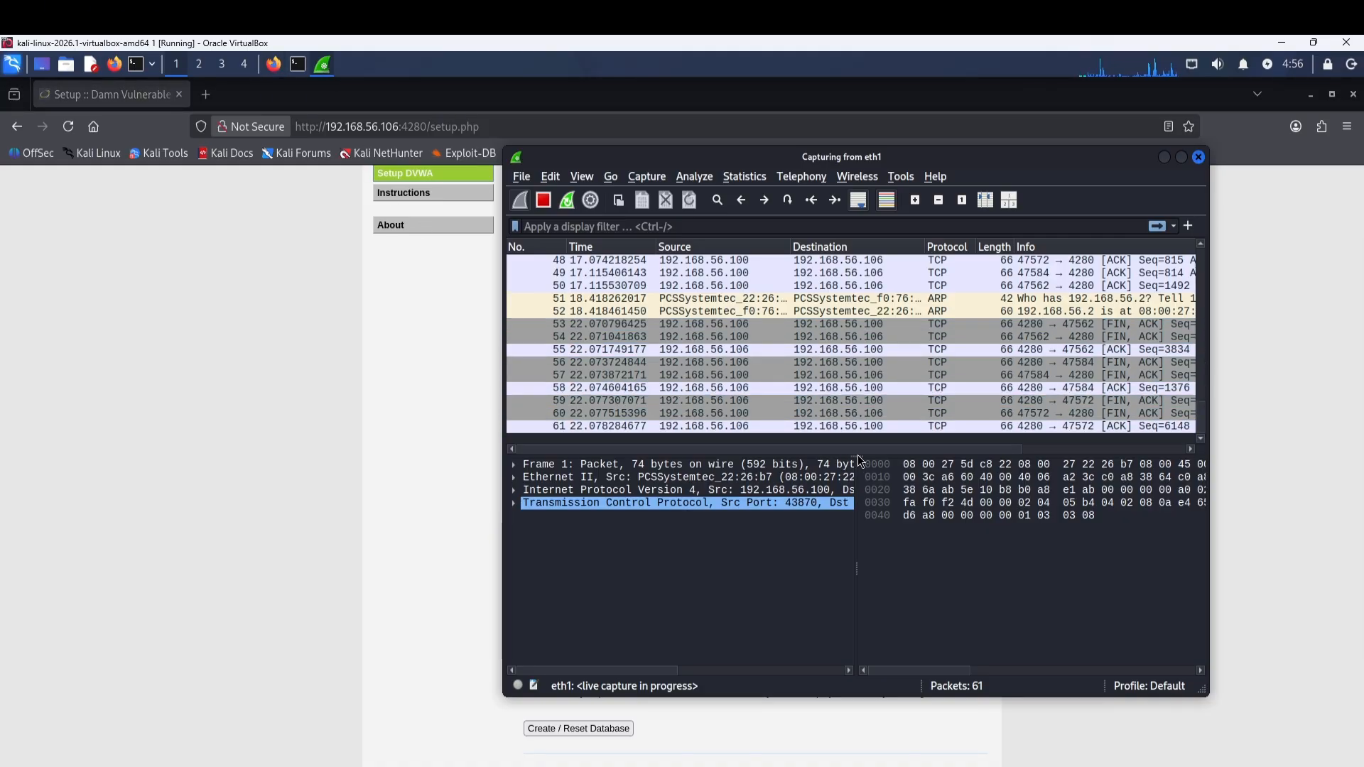
Enlarge the packet list pane and scroll through the live capture.
drag(858, 458, 862, 625)
scroll(869, 560, up, 3)
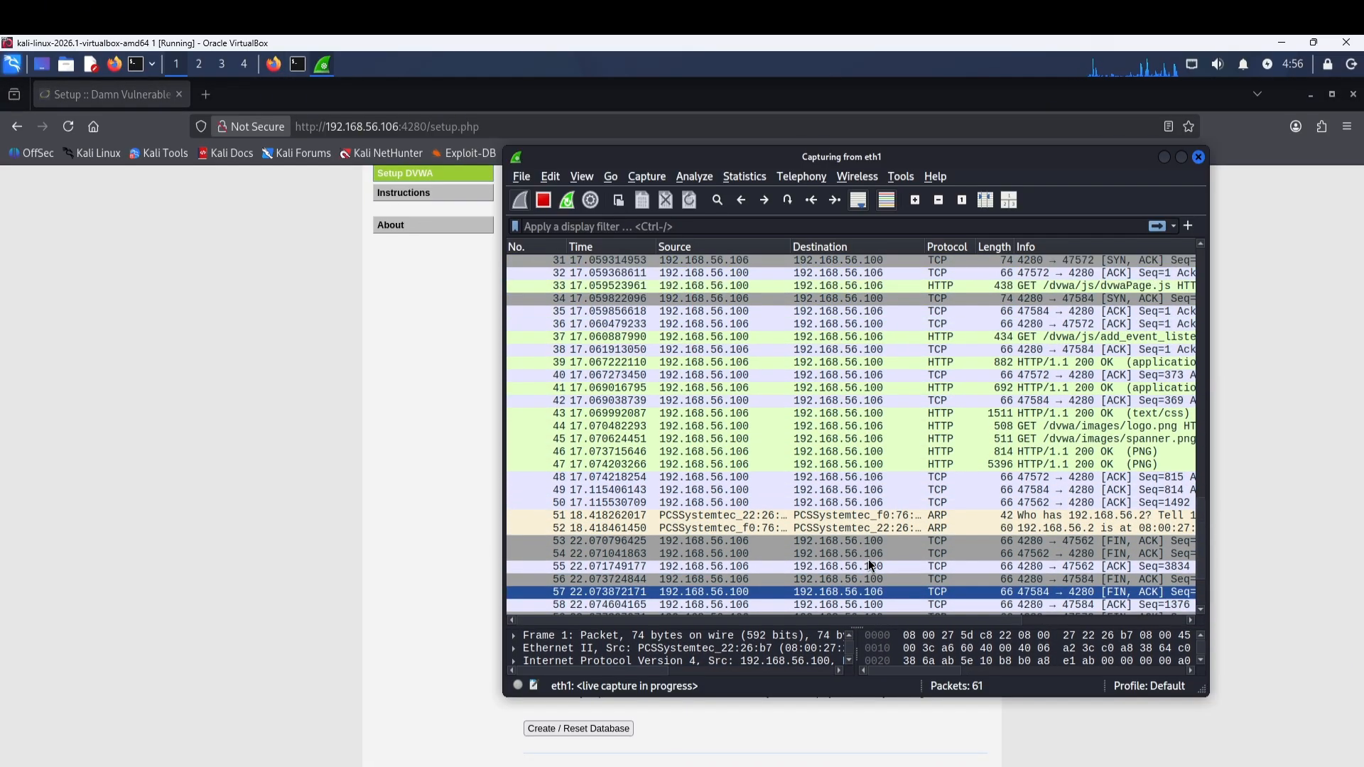
scroll(868, 560, up, 8)
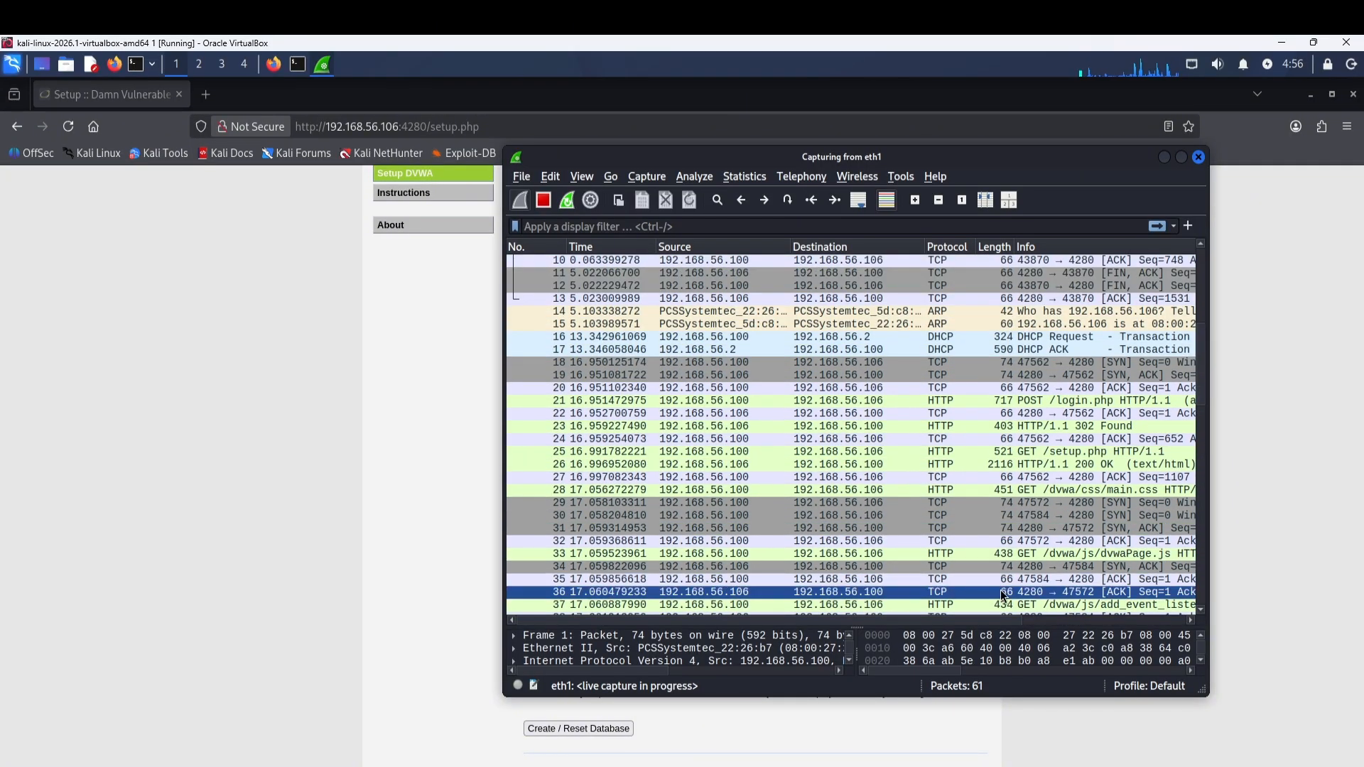
scroll(1037, 595, down, 11)
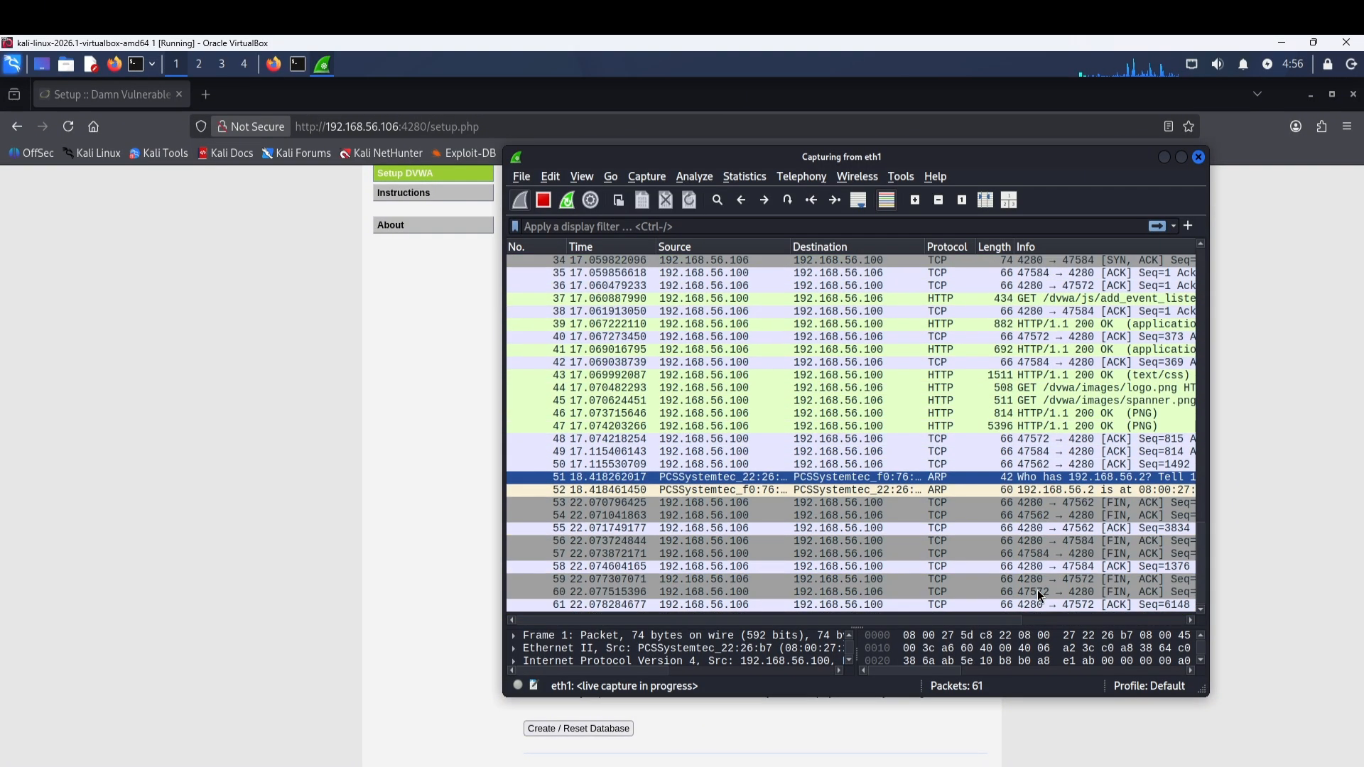
Apply the display filter http.request.method == "POST", fixing the slash typo.
click(547, 226)
text(htt)
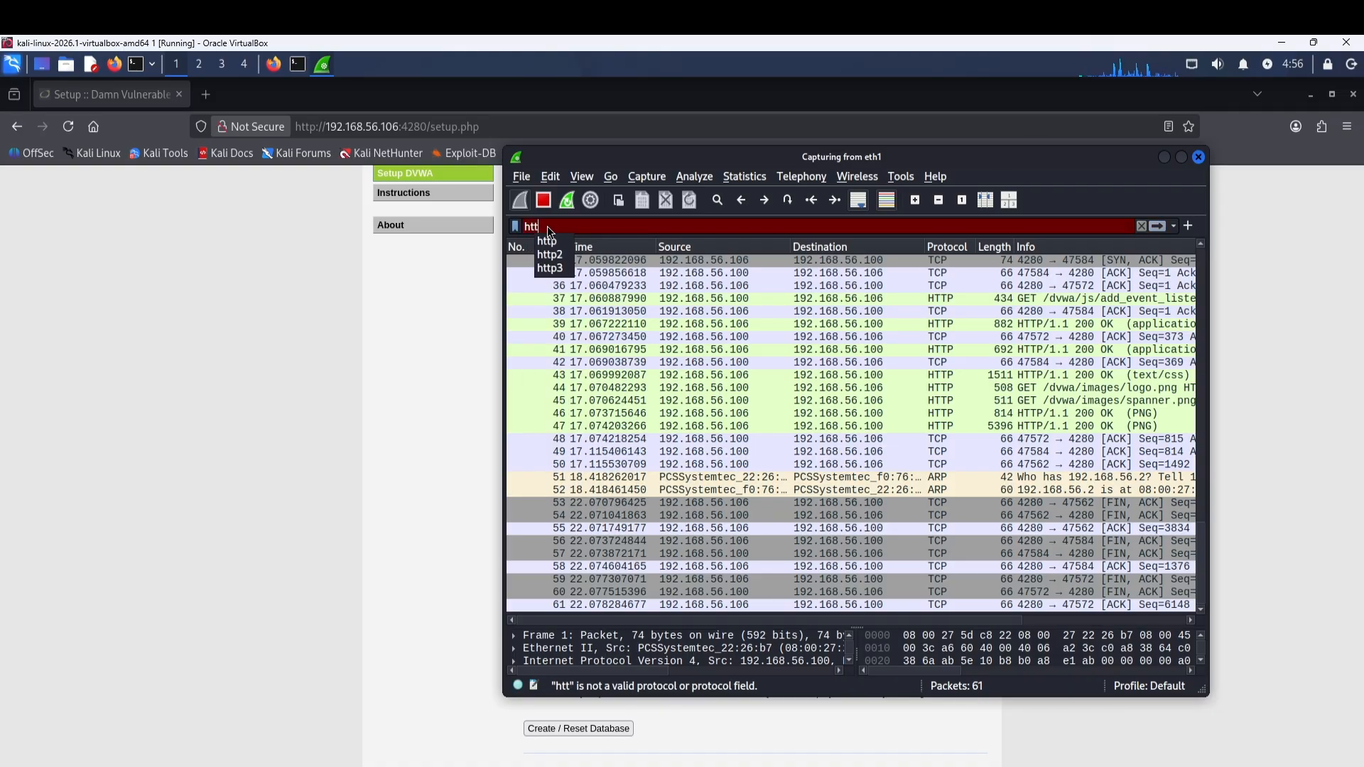
text(p.reques)
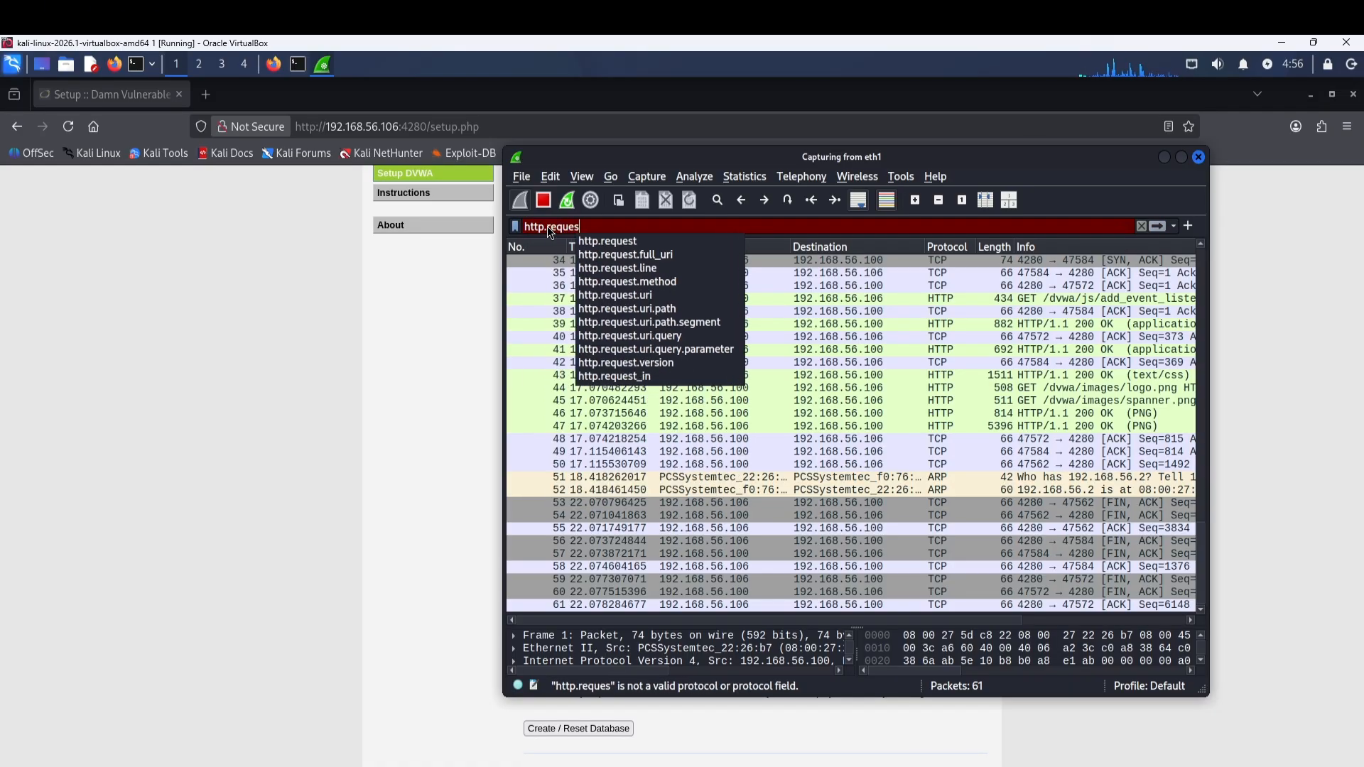
text(t/meth)
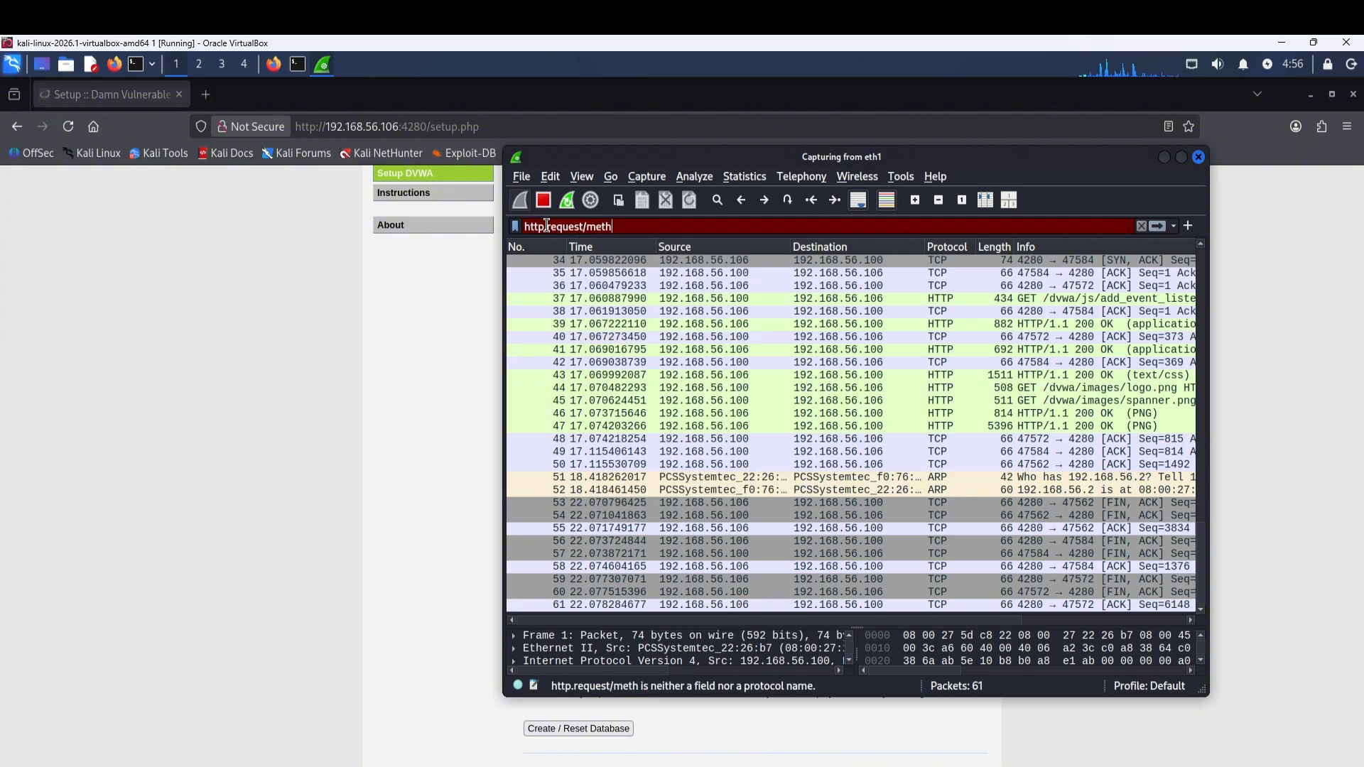
text(od )
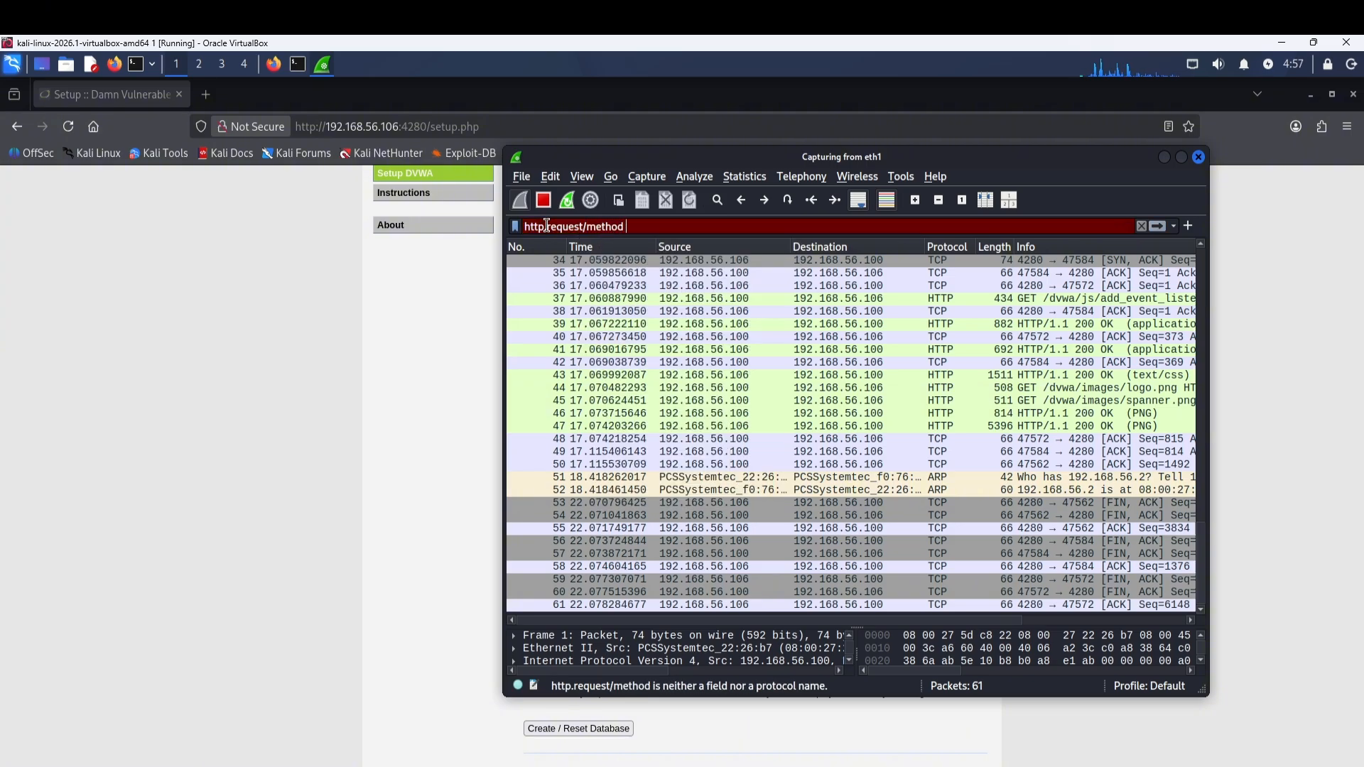
text(== "")
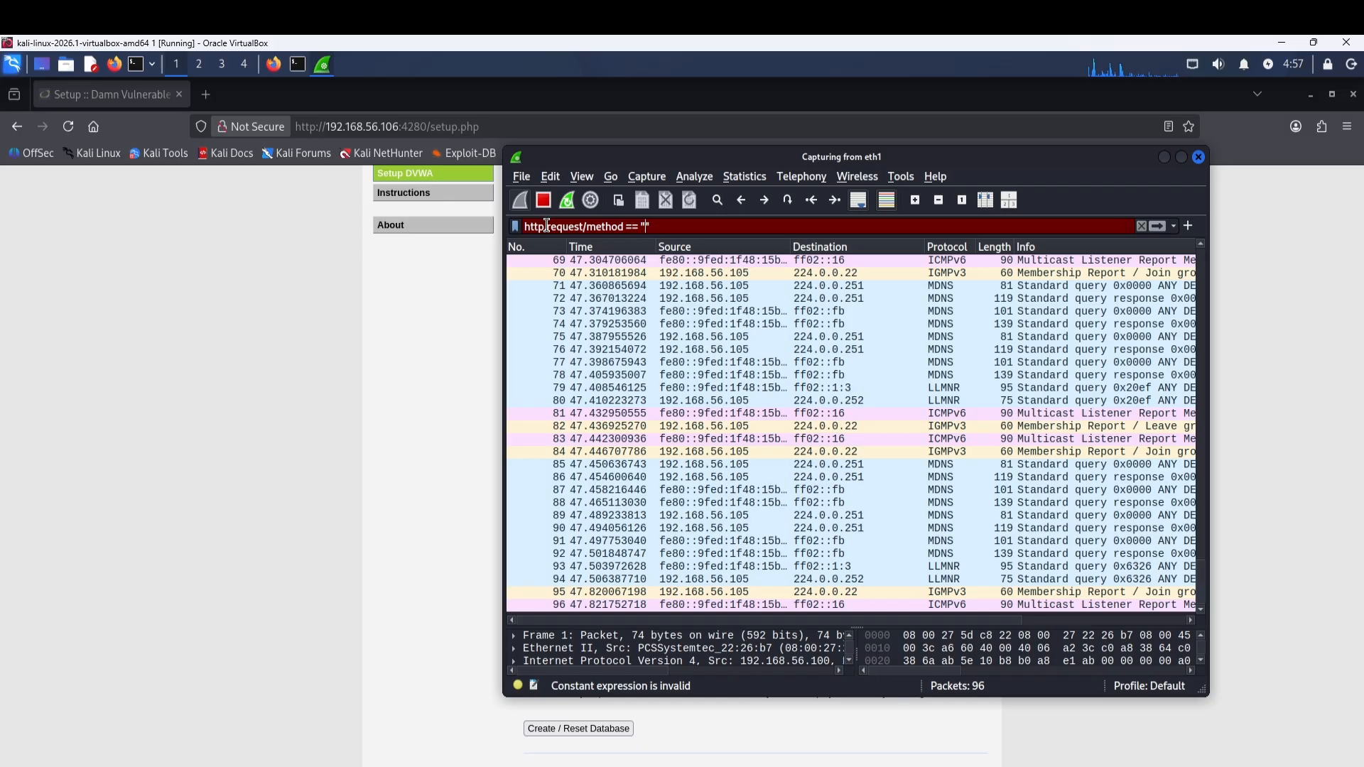
text(POST)
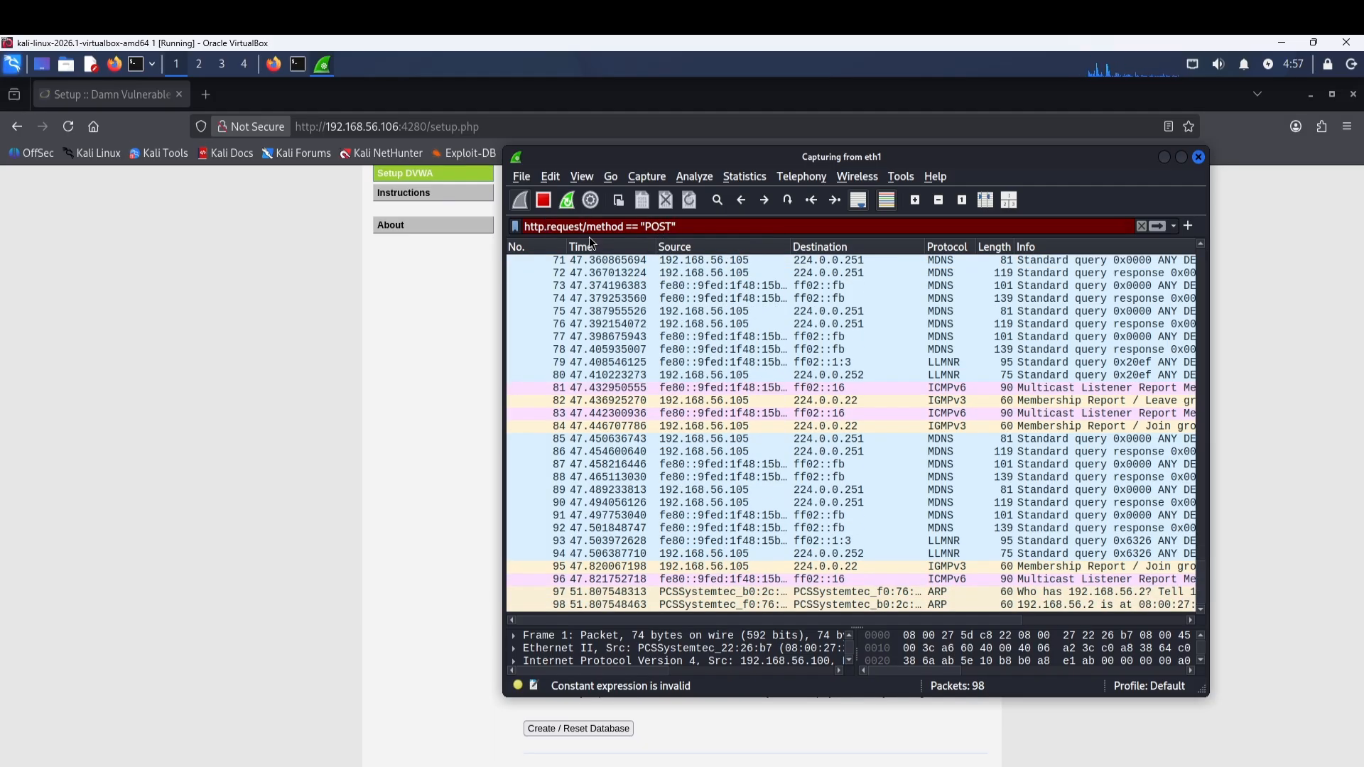
key(BackSpace)
text(.)
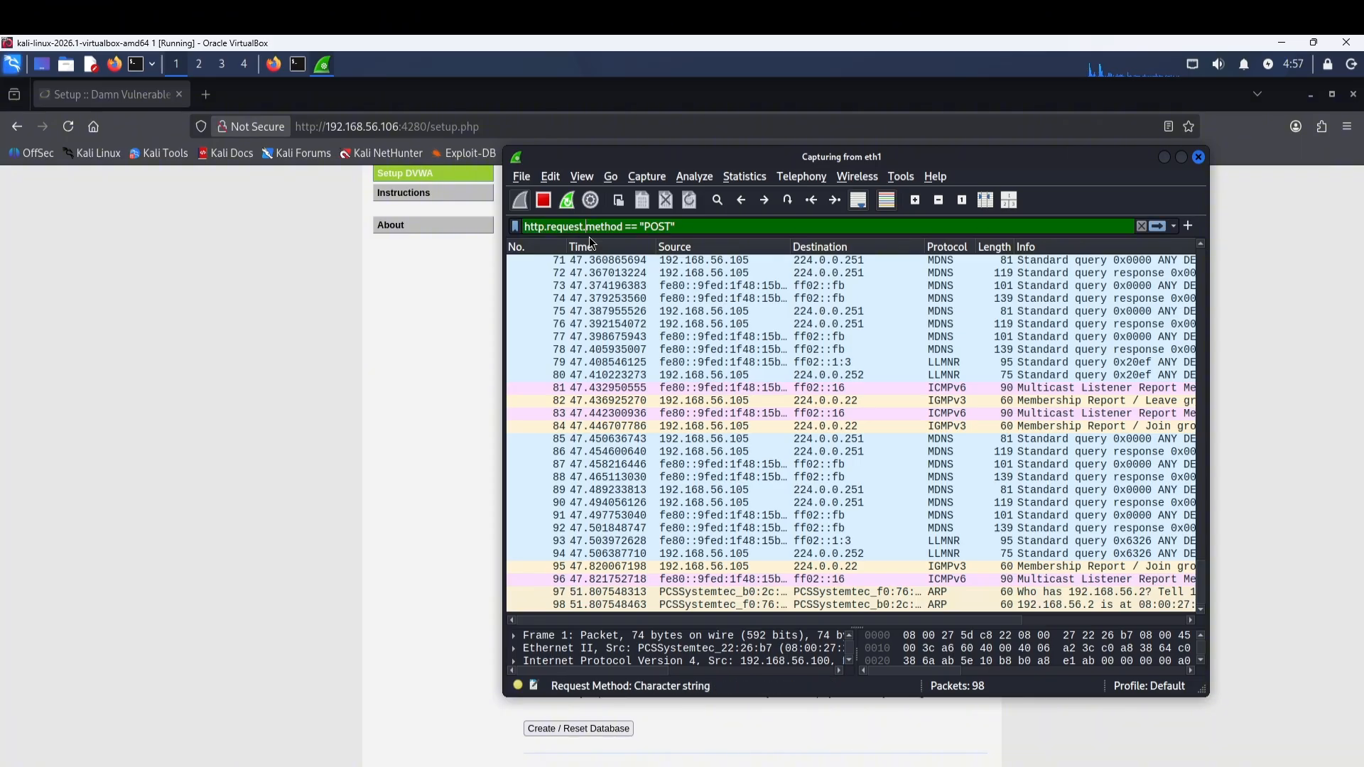
click(696, 225)
key(Return)
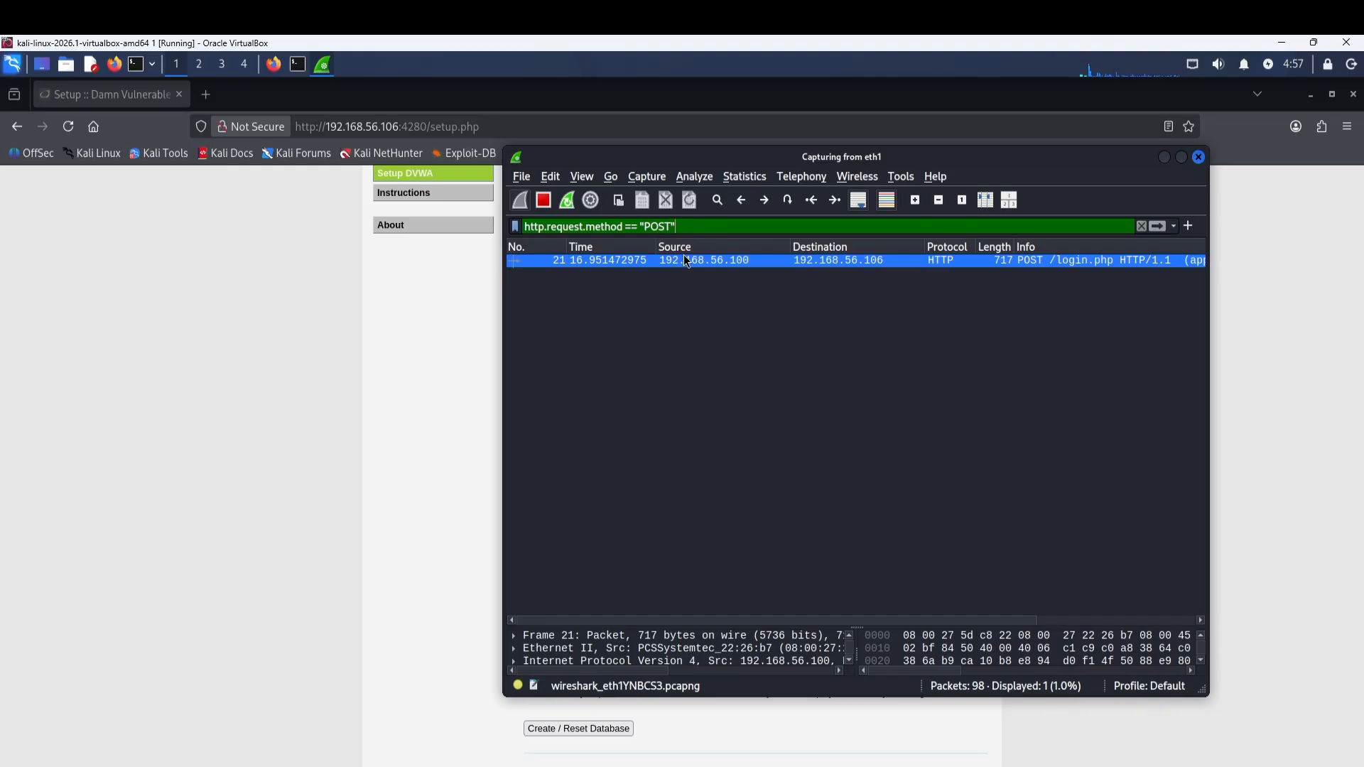
Follow the HTTP stream of frame 21, the POST /login.php request.
right_click(721, 261)
mouse_move(790, 489)
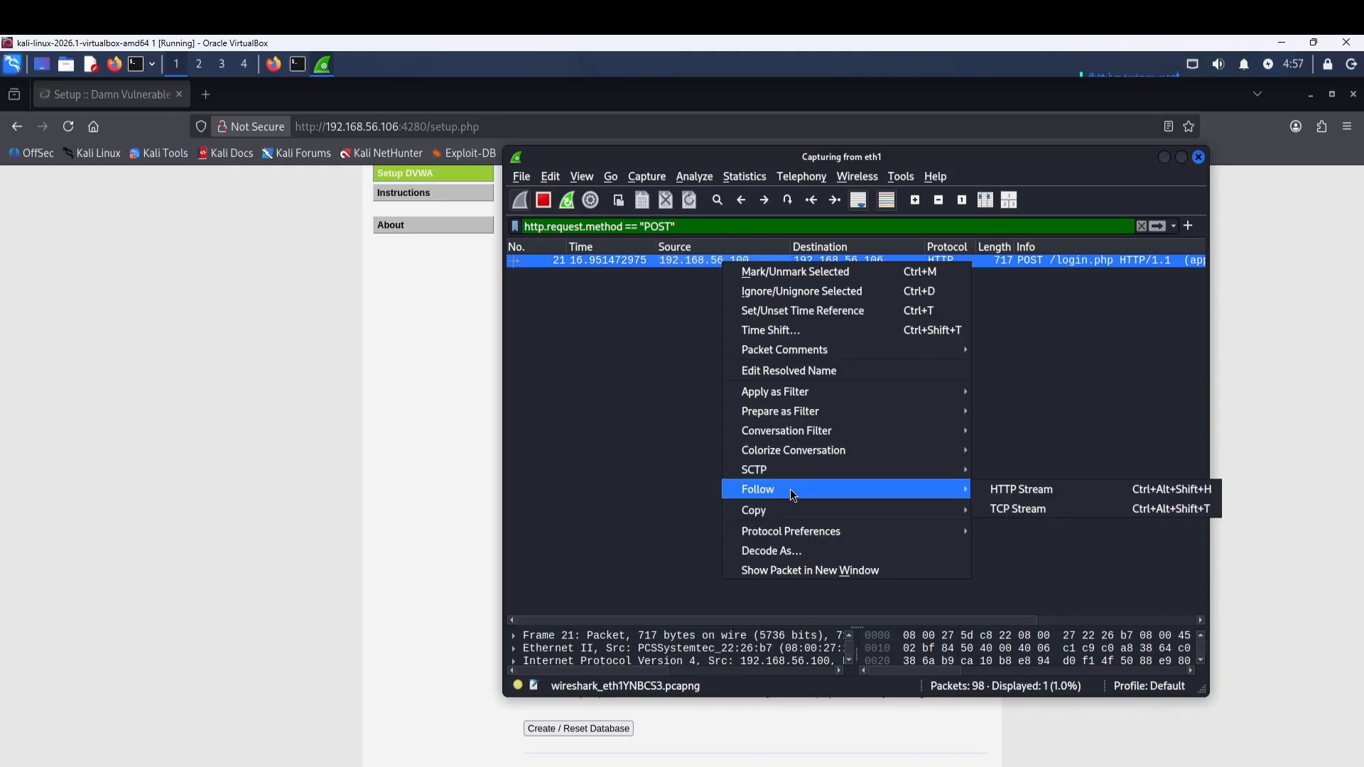
click(1014, 490)
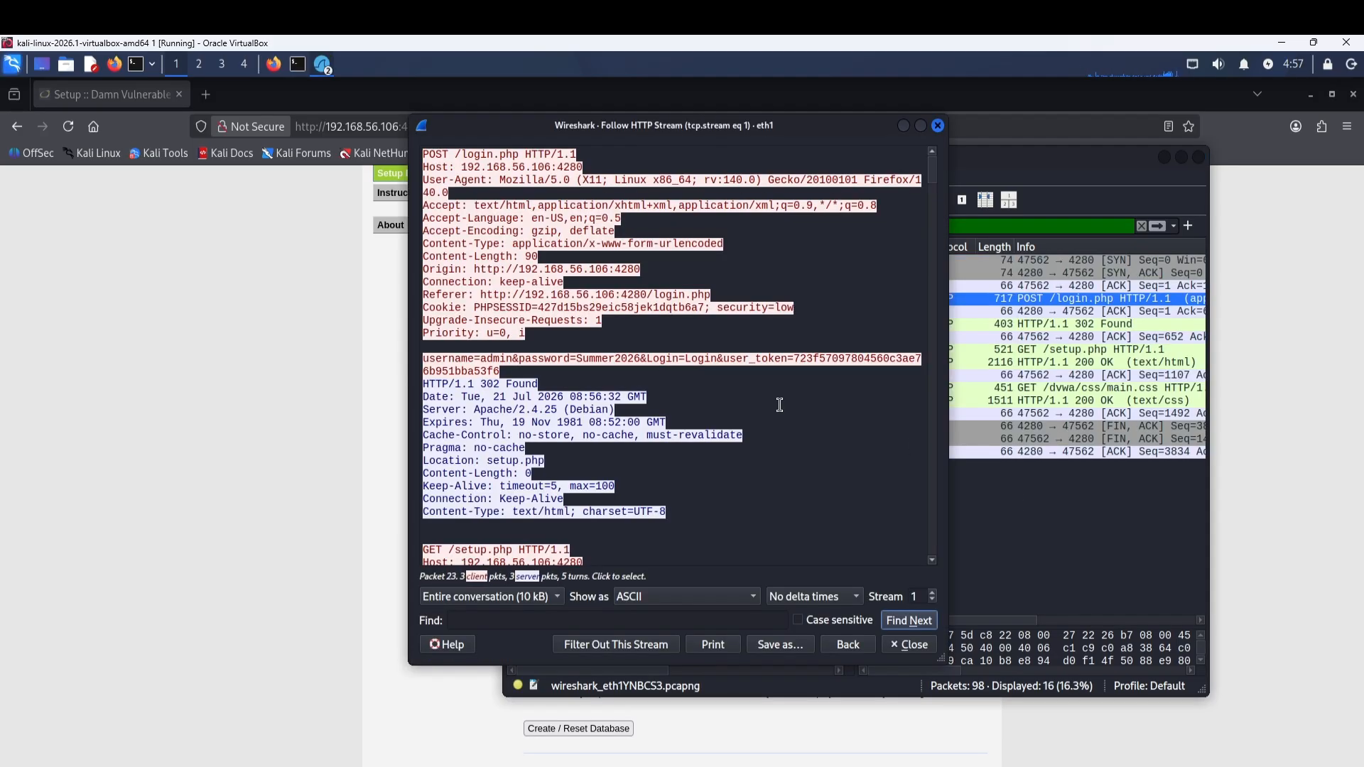
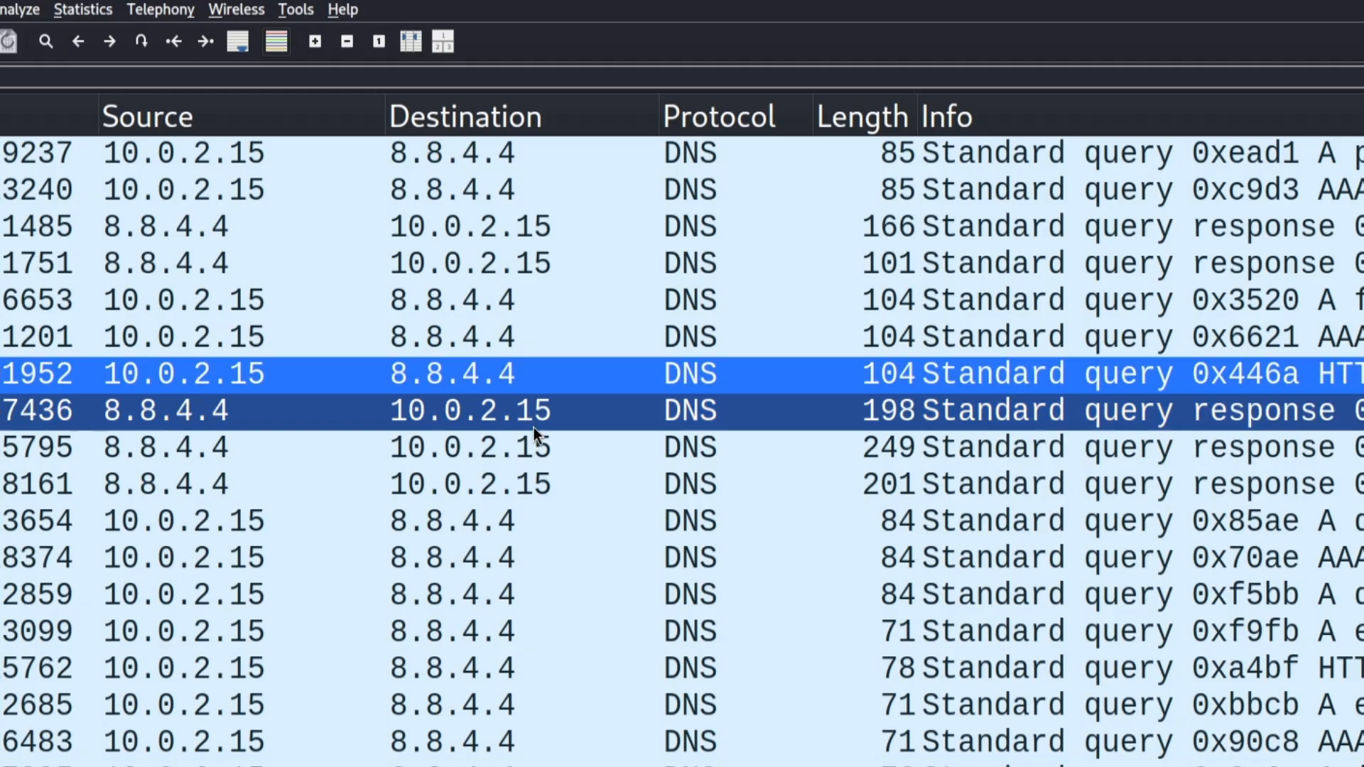
Filter the capture with the dns display filter, browse the DNS packets, then clear the filter.
scroll(534, 397, up, 12)
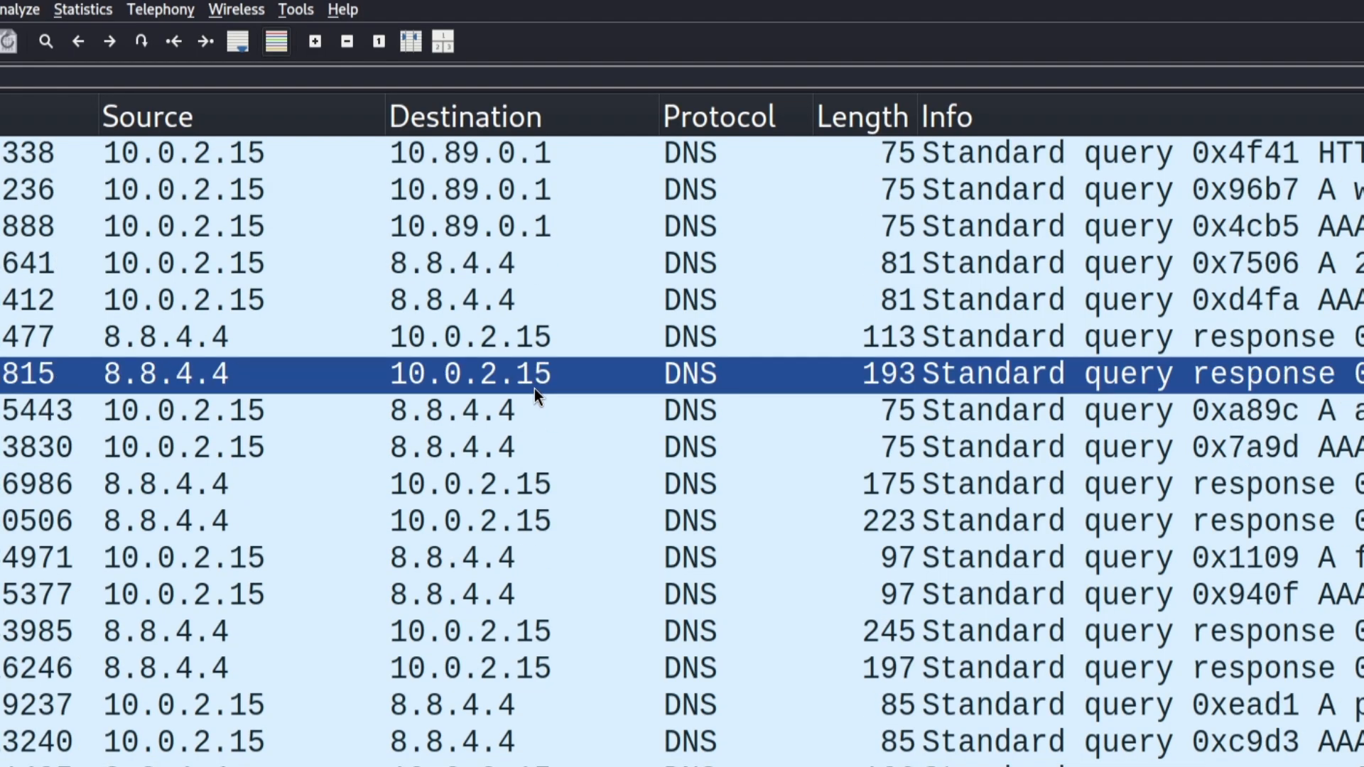
text(dns)
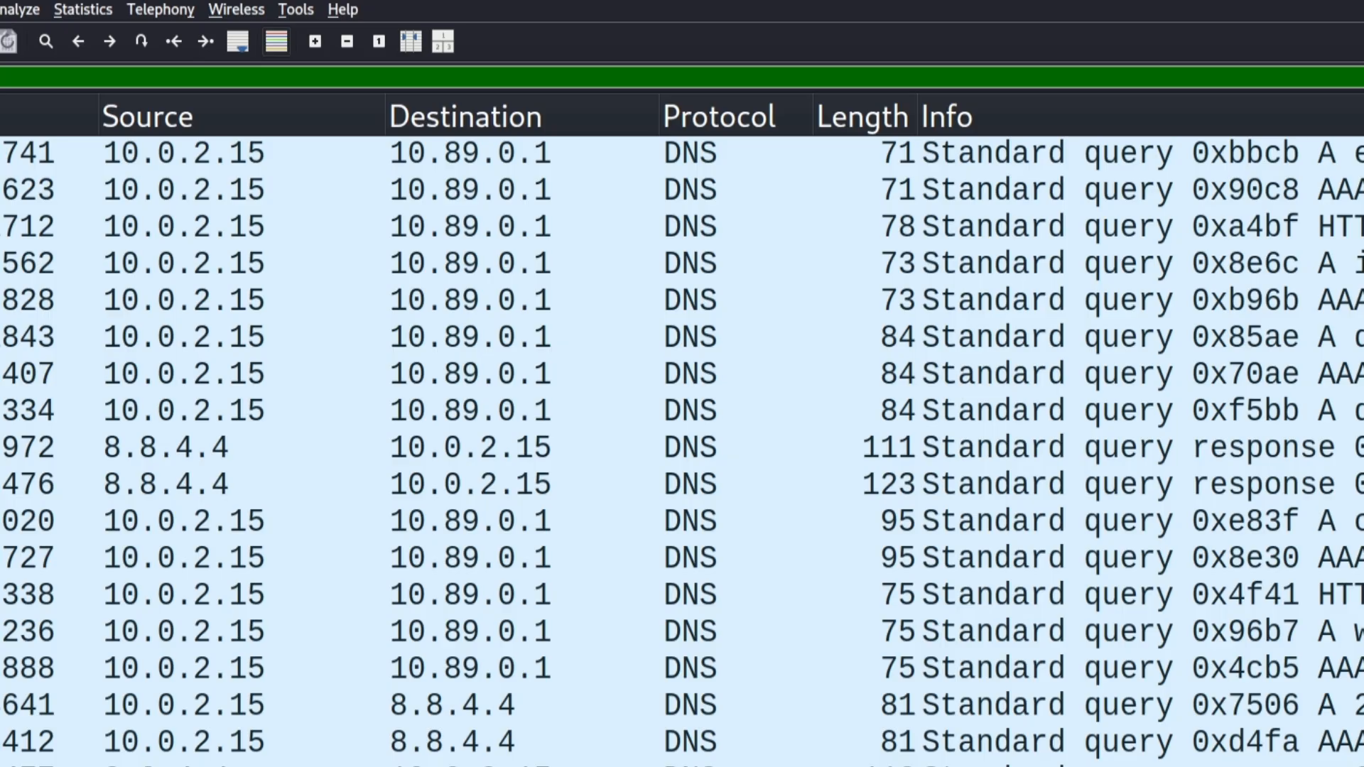
key(Return)
scroll(417, 278, down, 1)
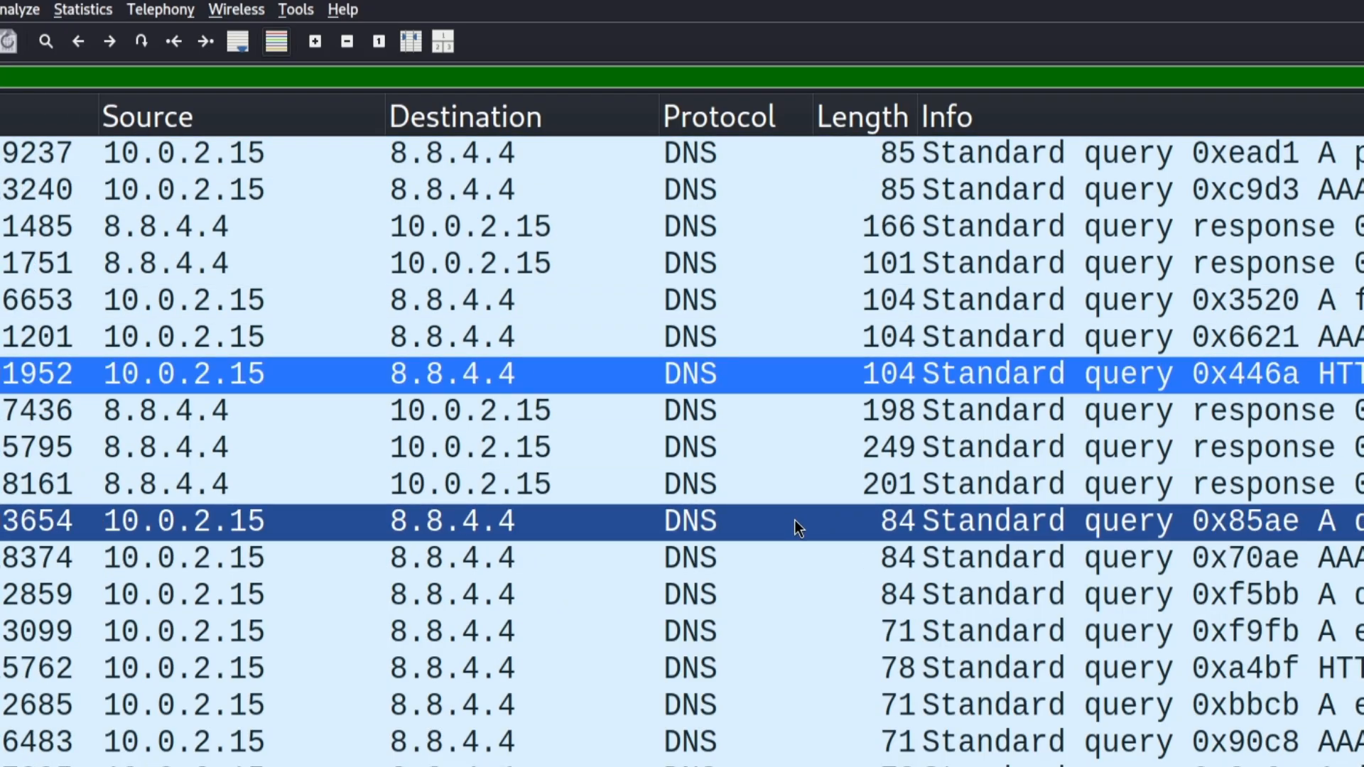
scroll(776, 543, down, 10)
scroll(773, 537, down, 15)
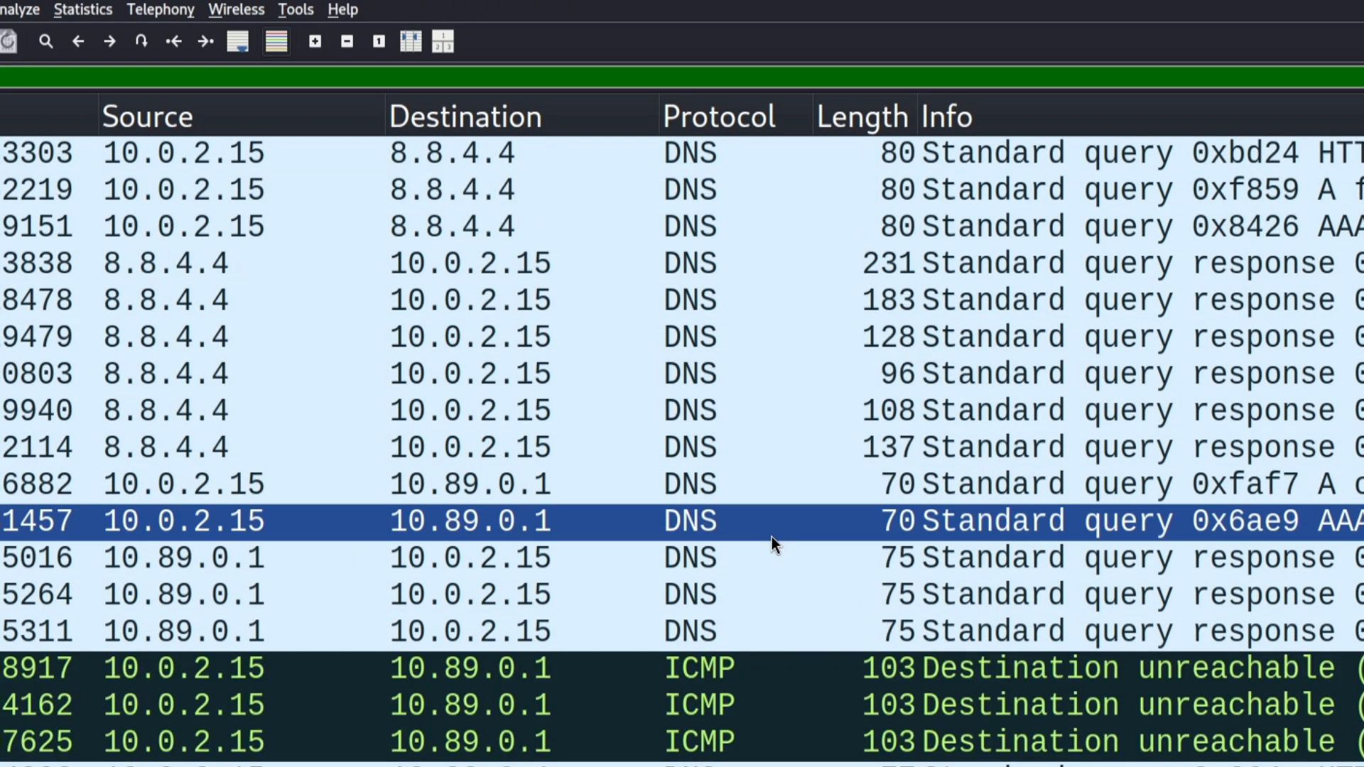
scroll(746, 530, down, 5)
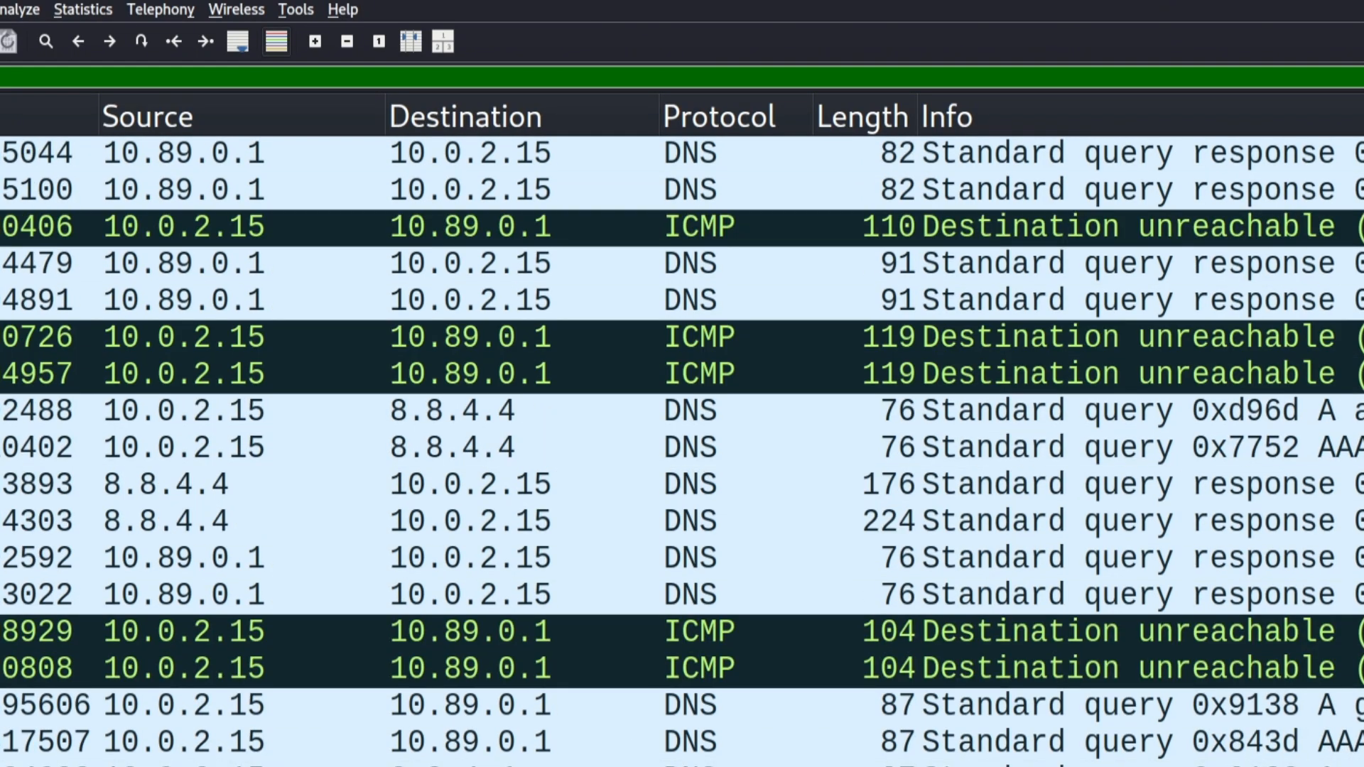
key(BackSpace)
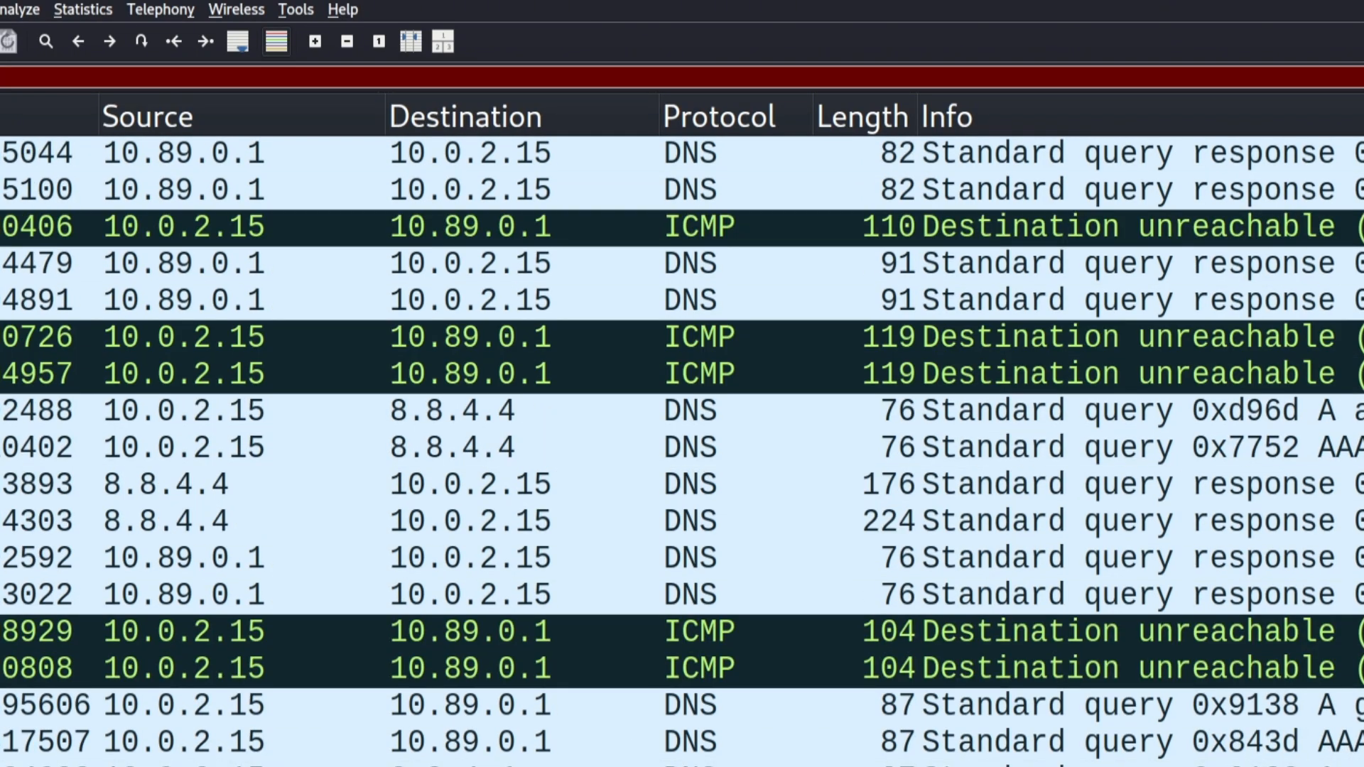
key(BackSpace)
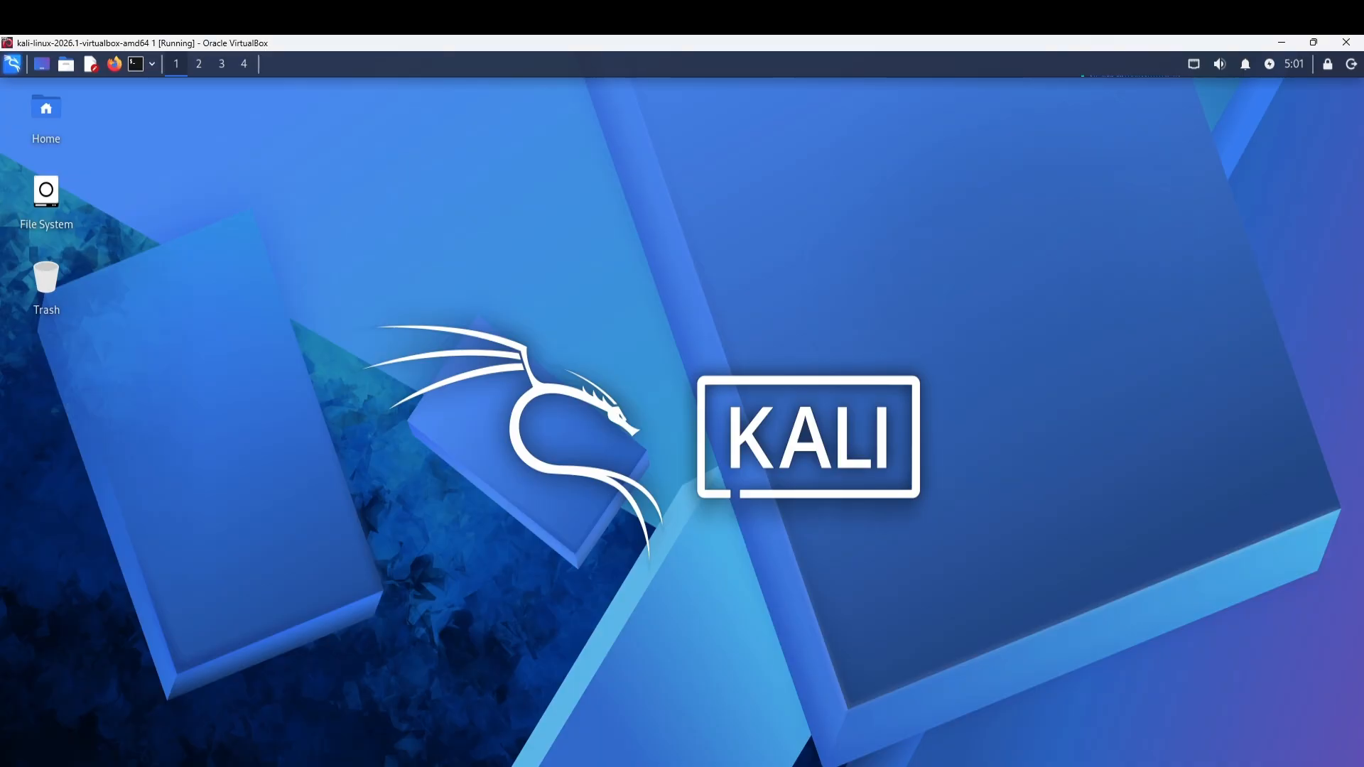
Relaunch Wireshark from a terminal with sudo wireshark and start a live capture on eth1.
click(132, 65)
text(sud)
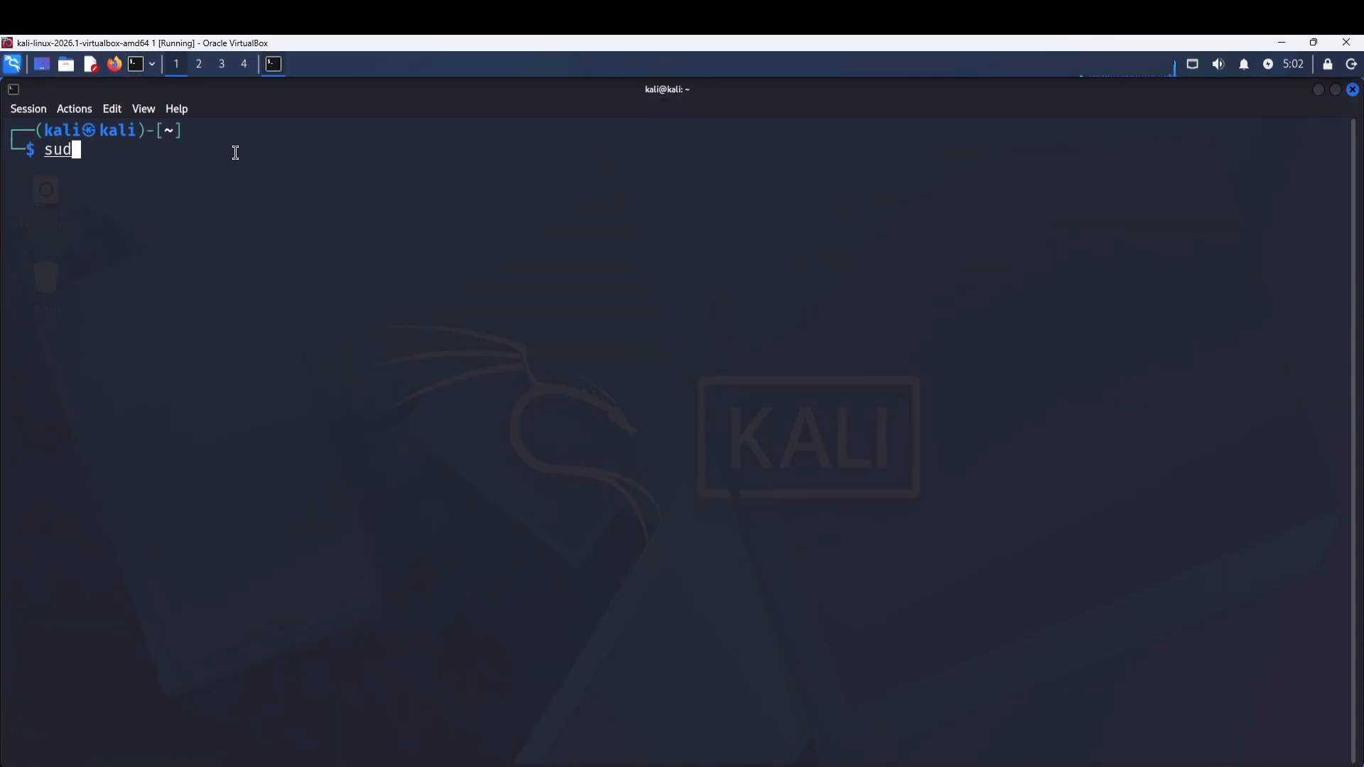
text(o wiresha)
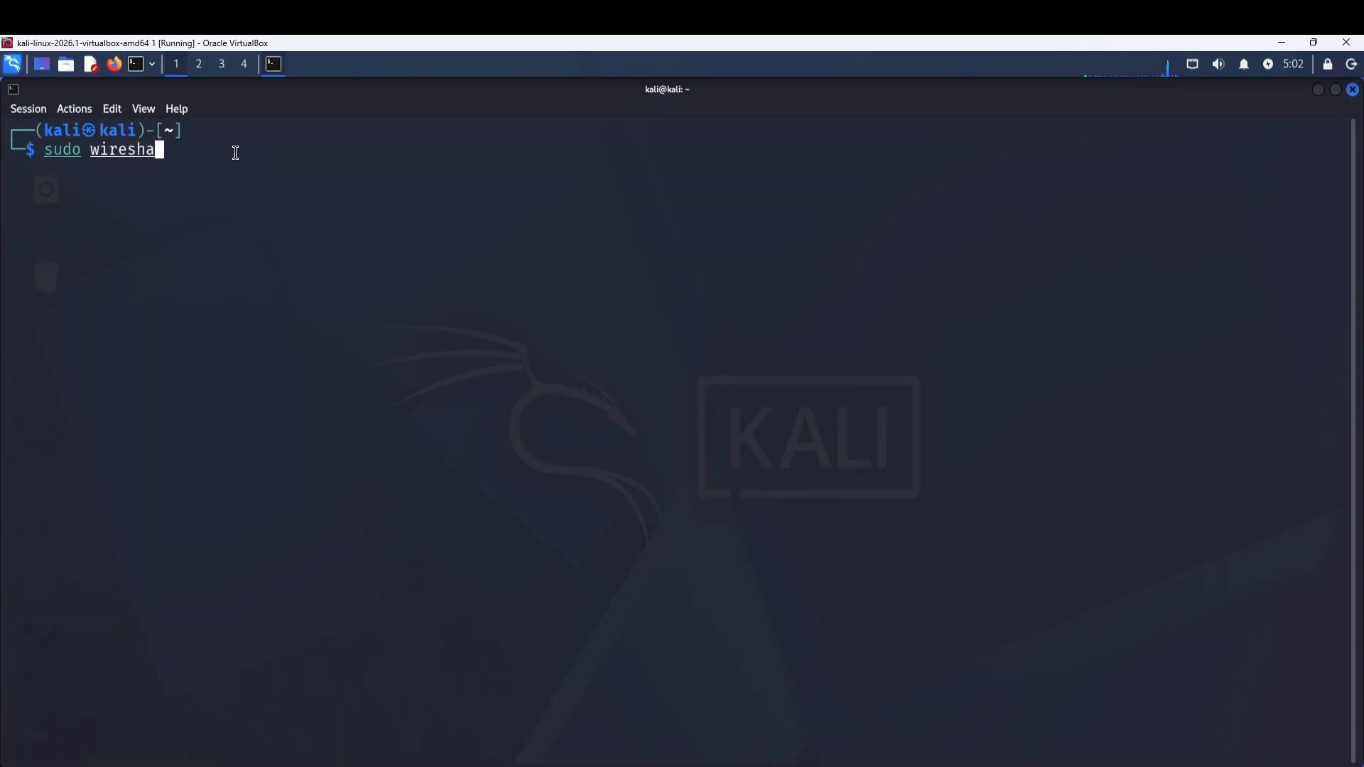
text(rk)
key(Return)
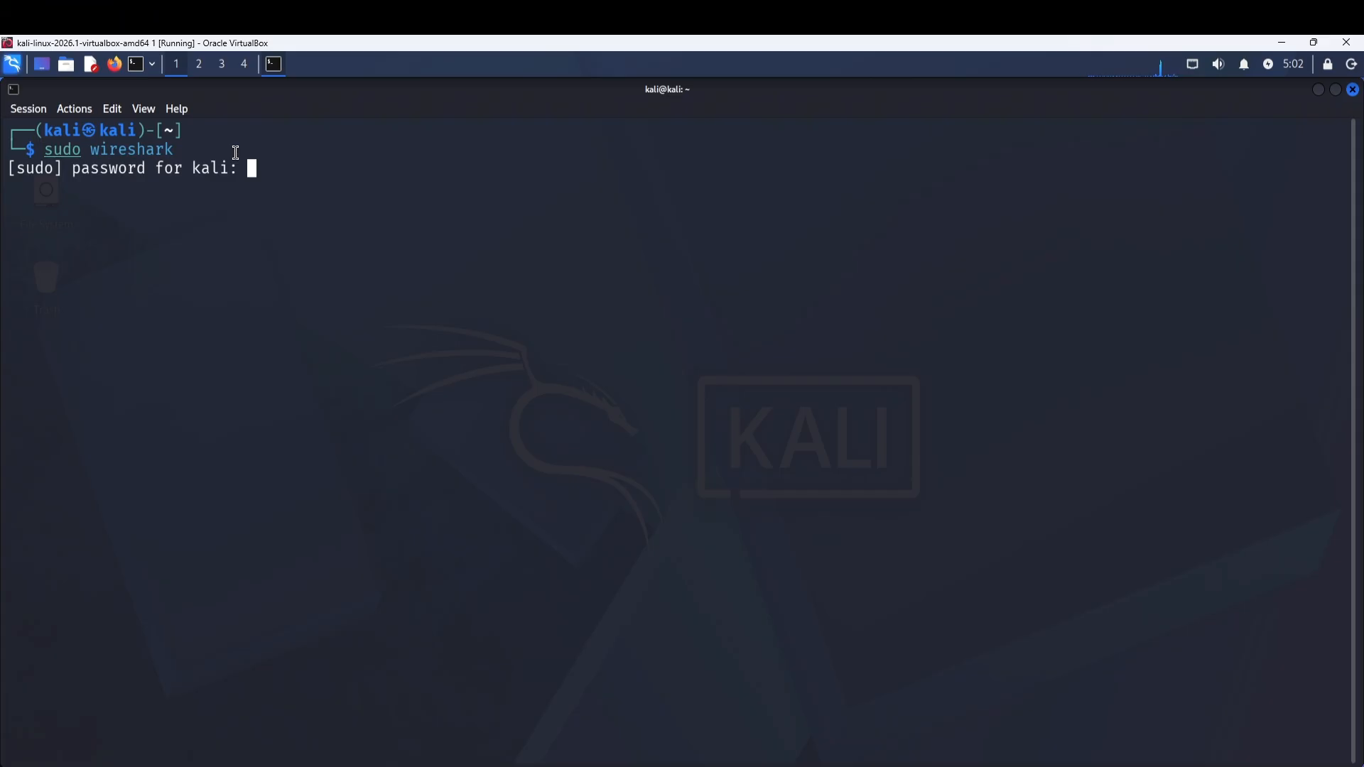
key(Return)
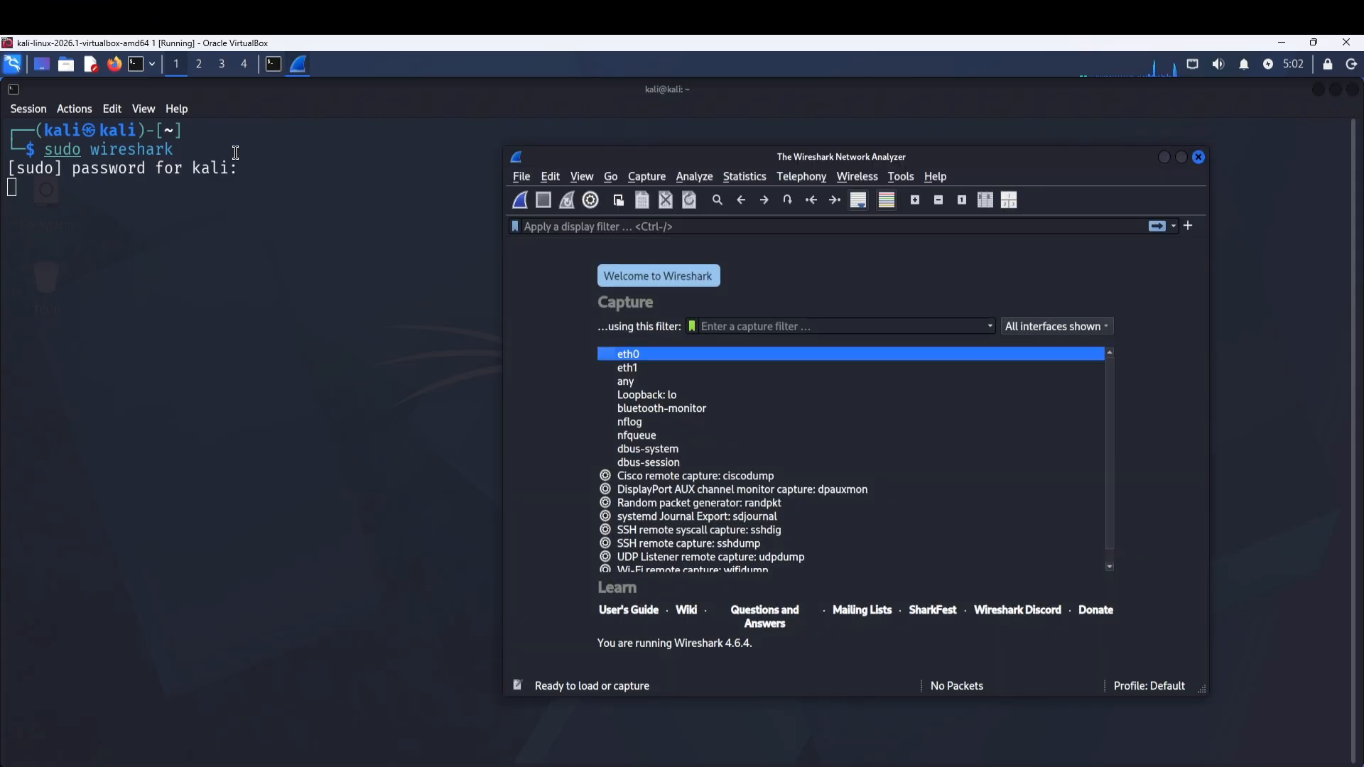
double_click(670, 370)
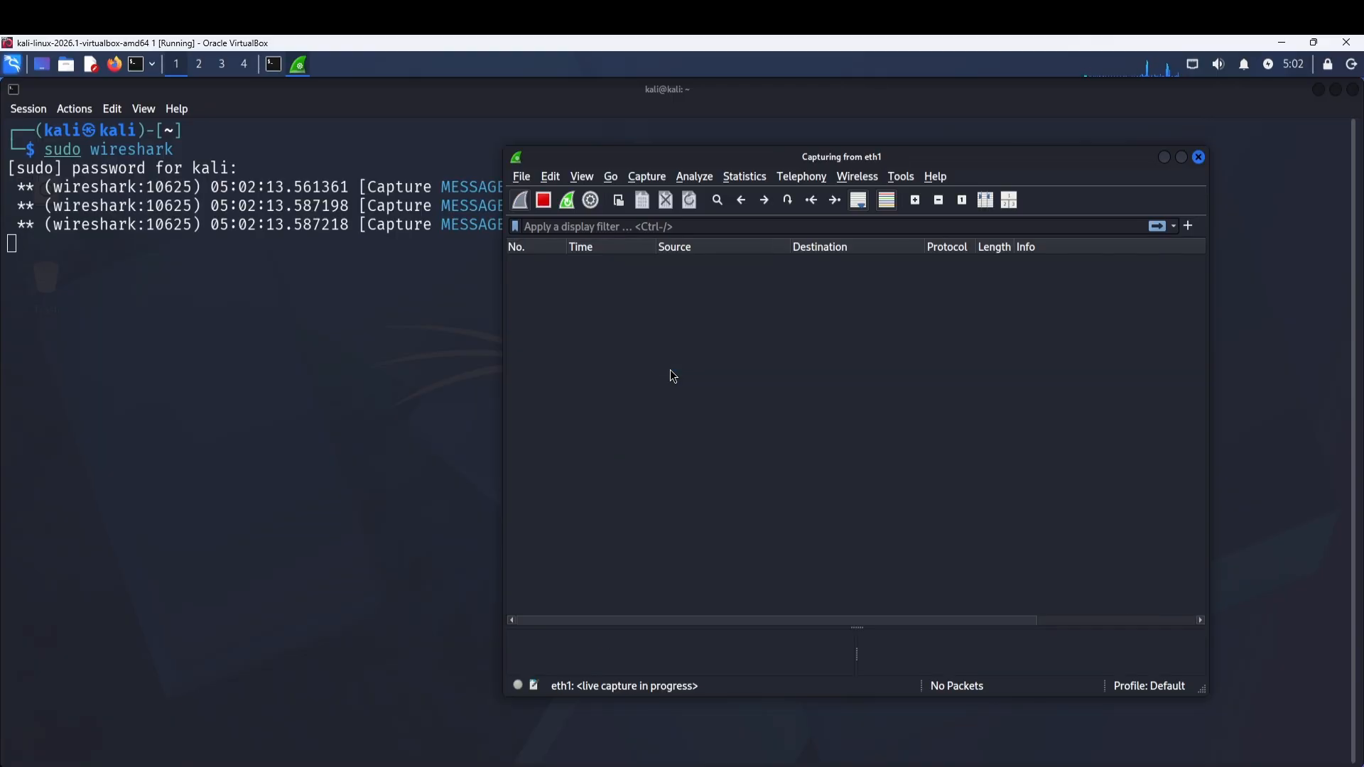
click(275, 64)
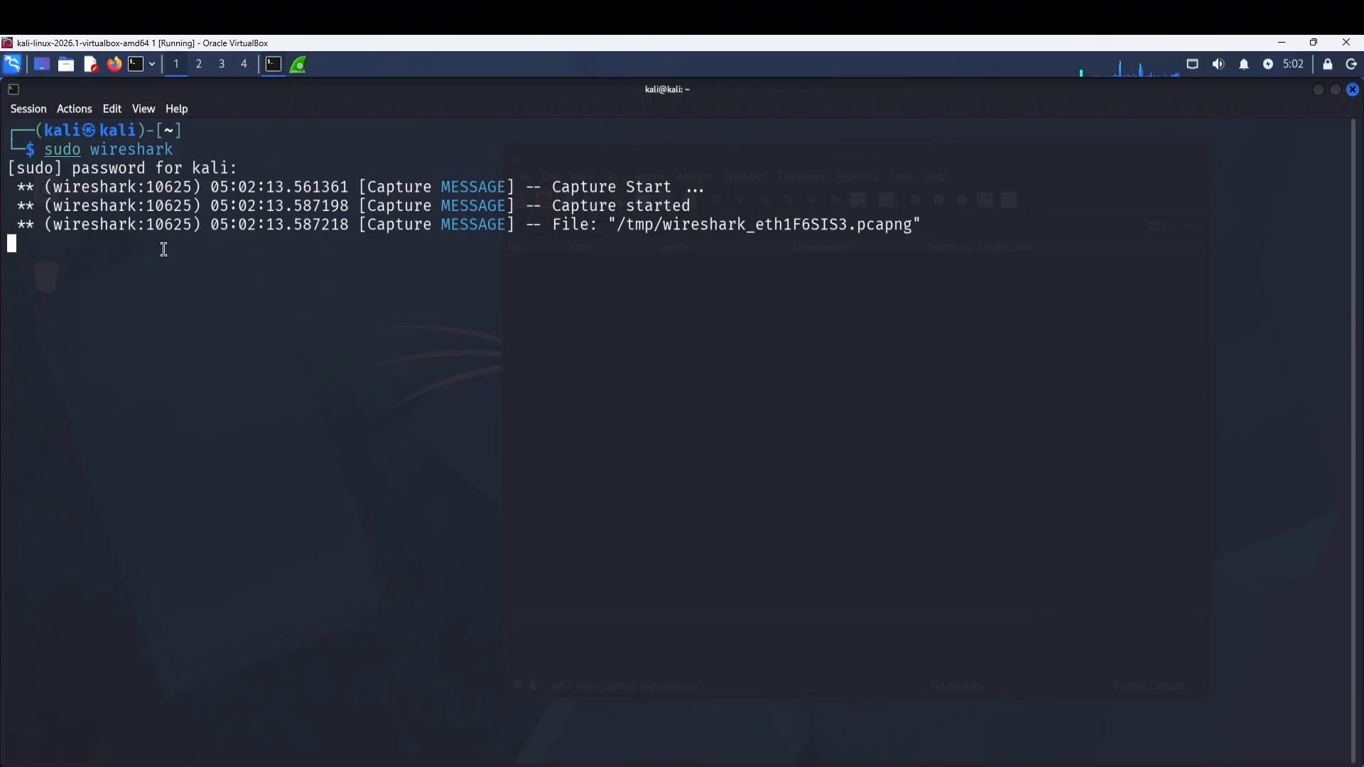
In a fresh terminal window, enter the command ftp 192.168.56.108.
click(139, 65)
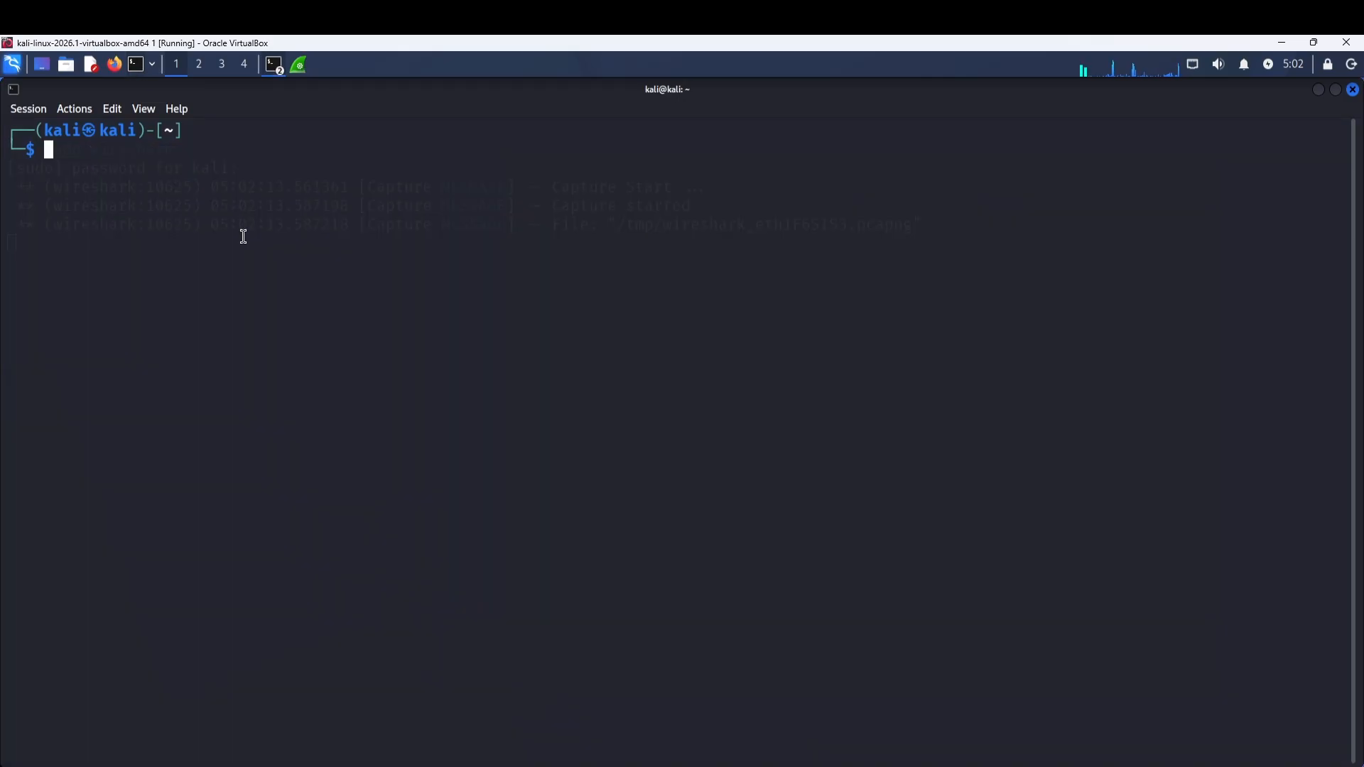
text(ftp 192)
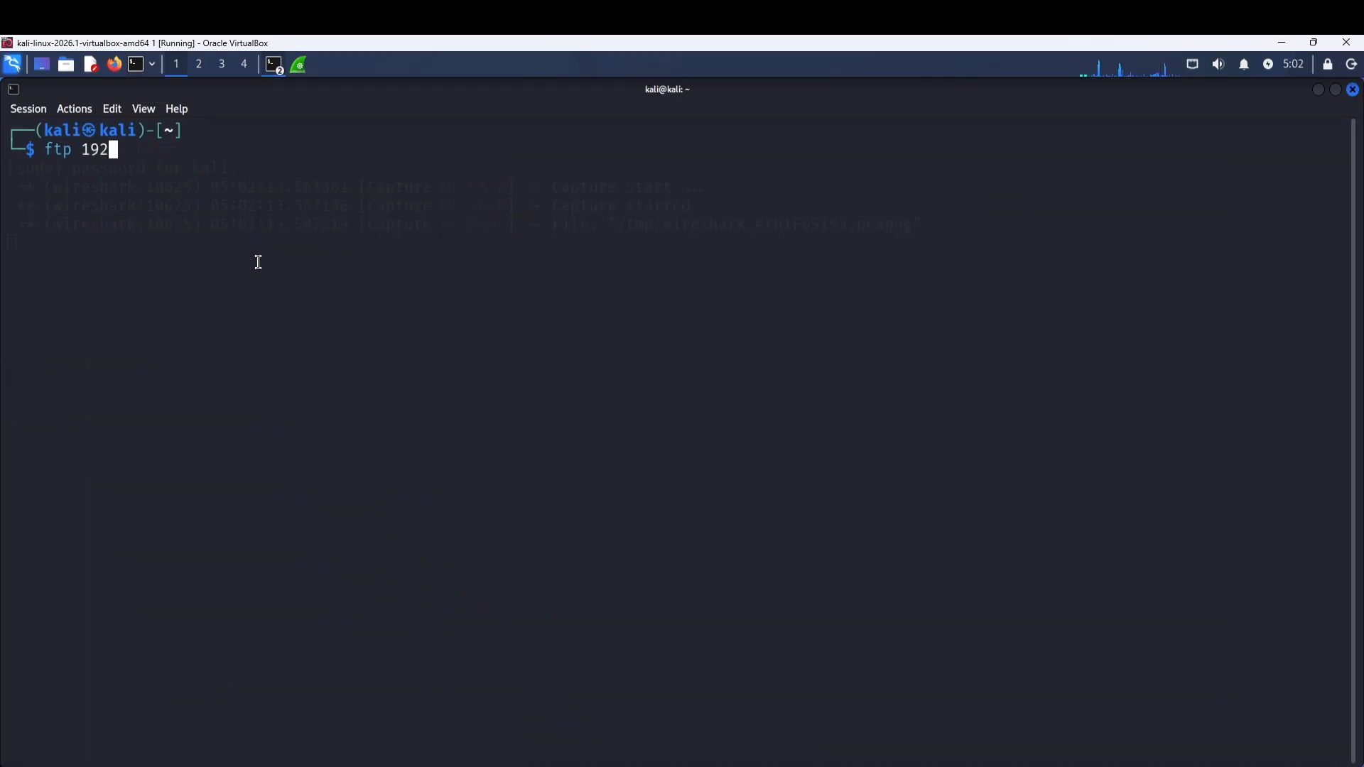
text(.168.56.108)
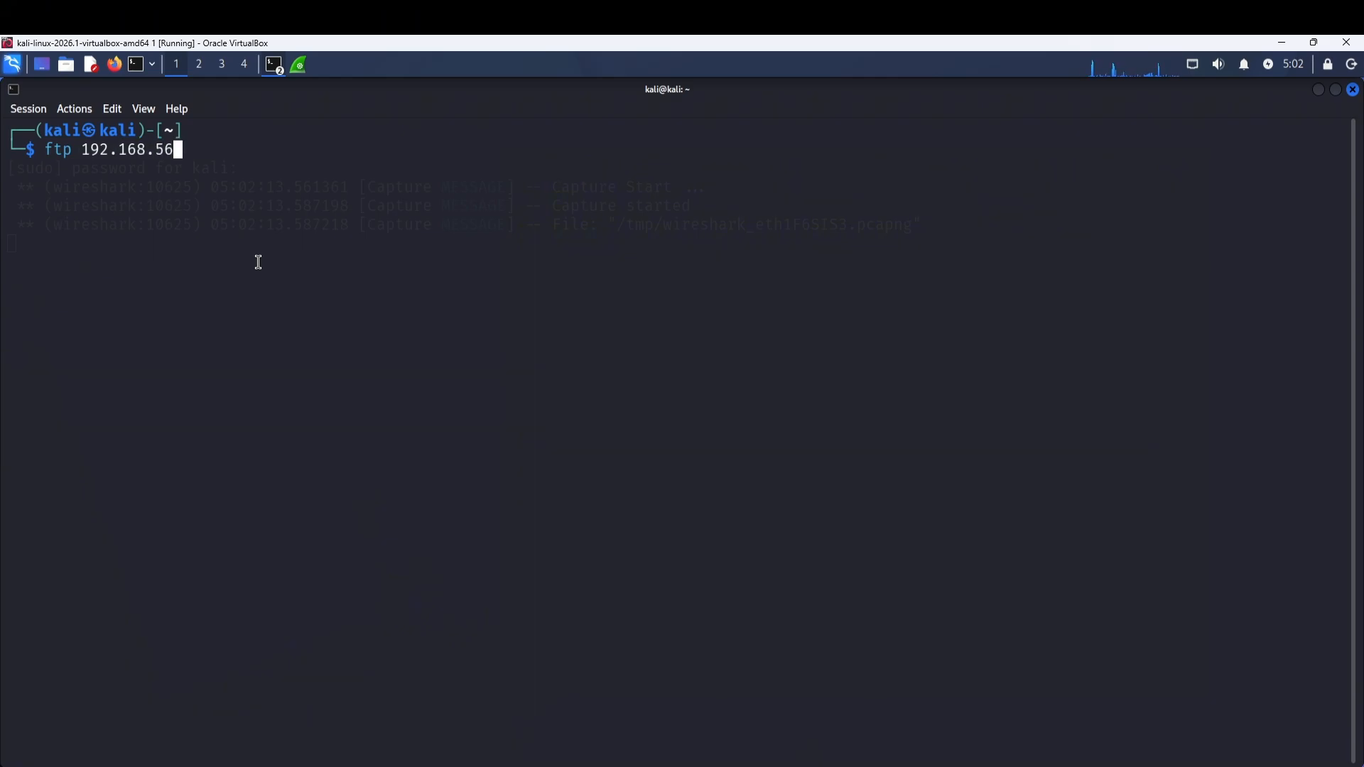
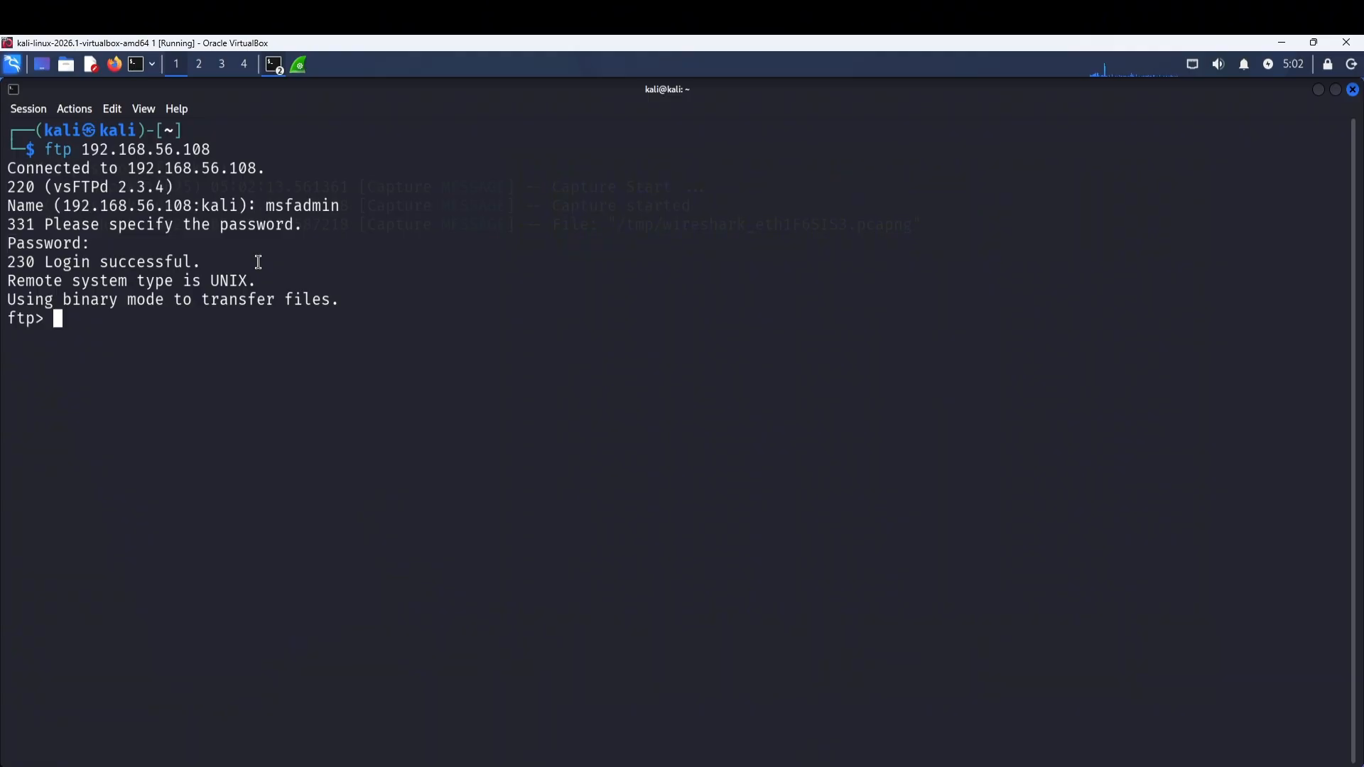
Close the FTP connection to 192.168.56.108 with the quit command.
text(quit)
key(Return)
Apply the display filter ftp.request.command =="USER" || ftp.request.command == "PASS" to show the login requests.
text(ft)
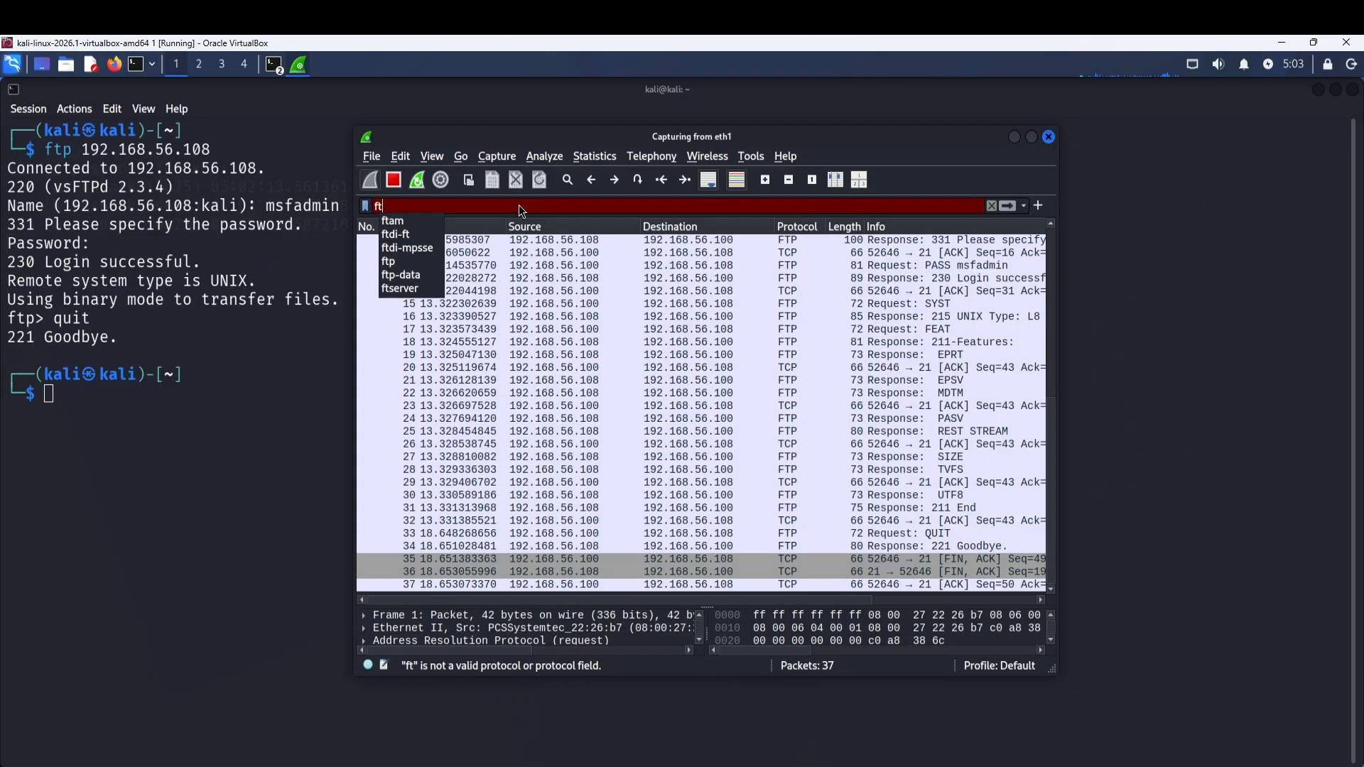
text(p.reque)
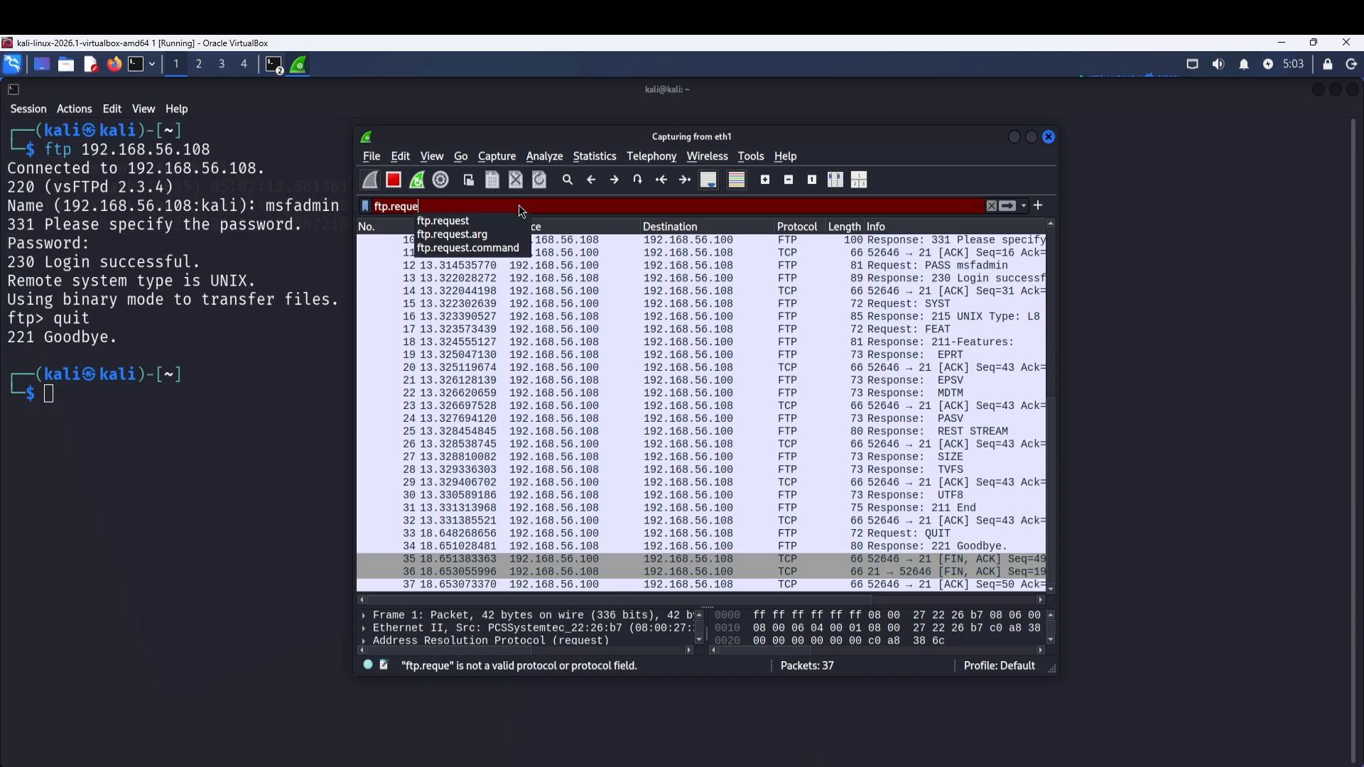
text(st.command ==)
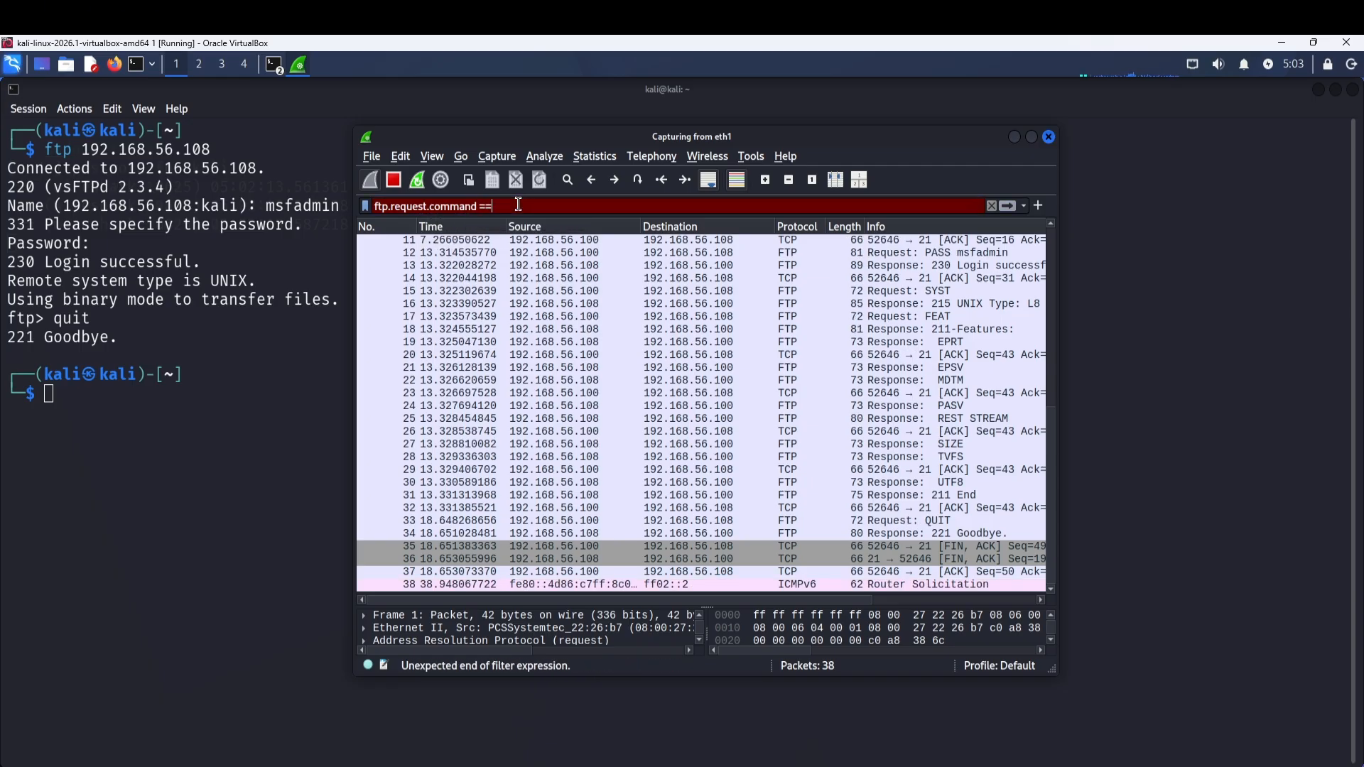
text("USER")
text( || ftp.re)
text(quest.command)
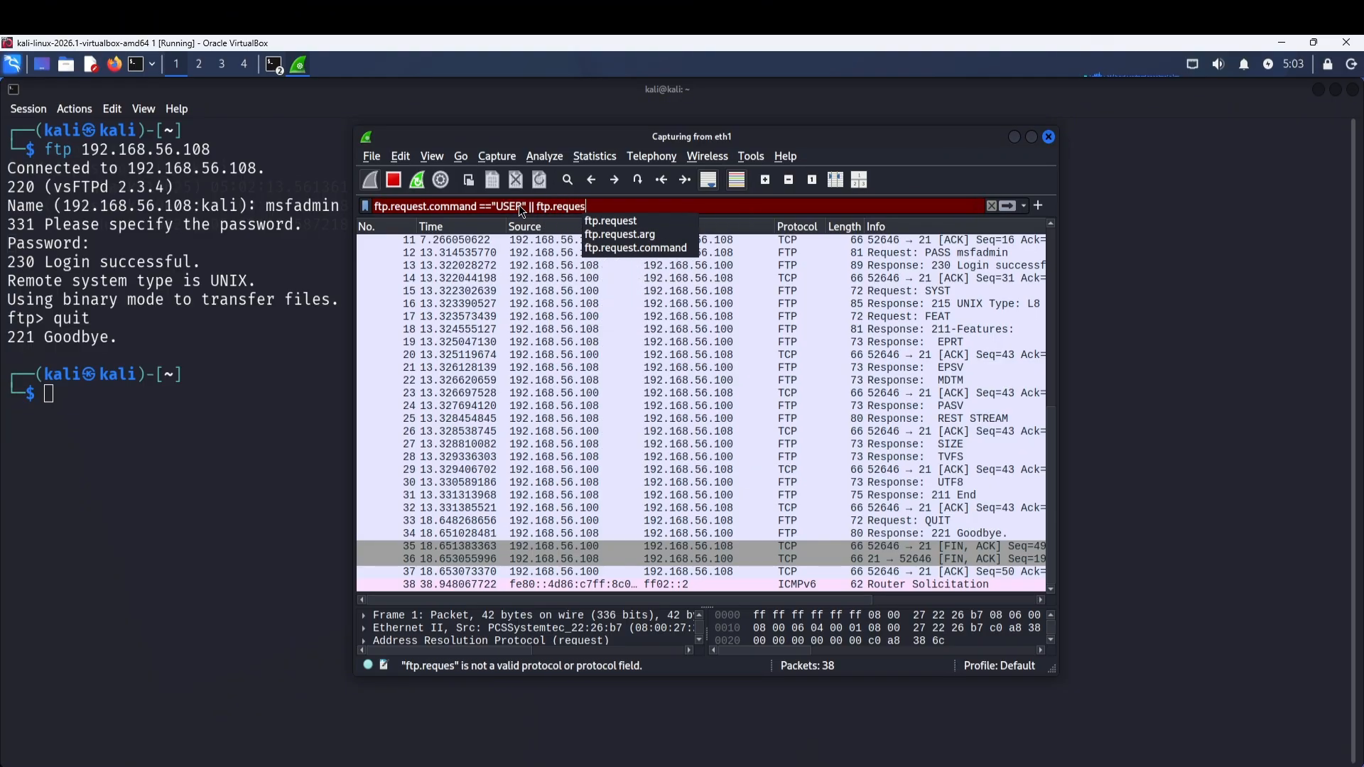
text( == "PAS)
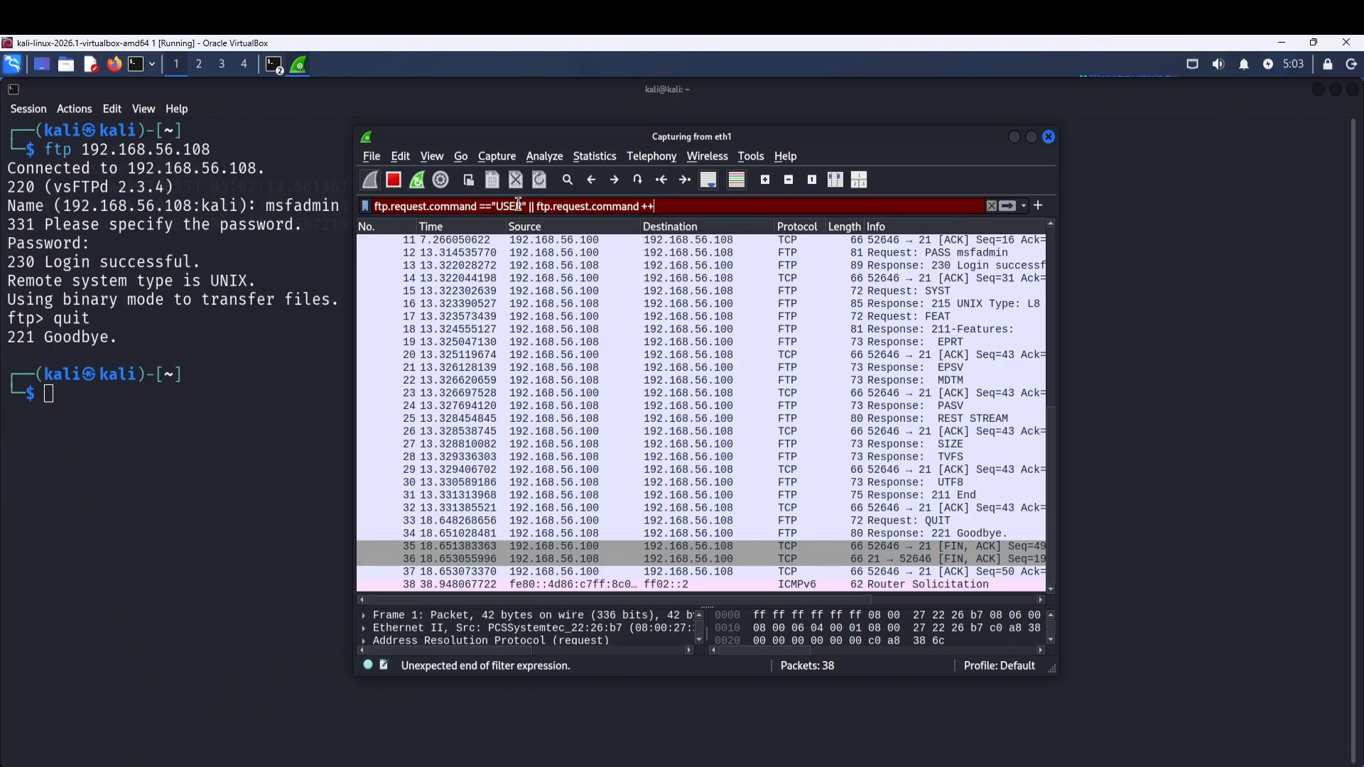
text(S")
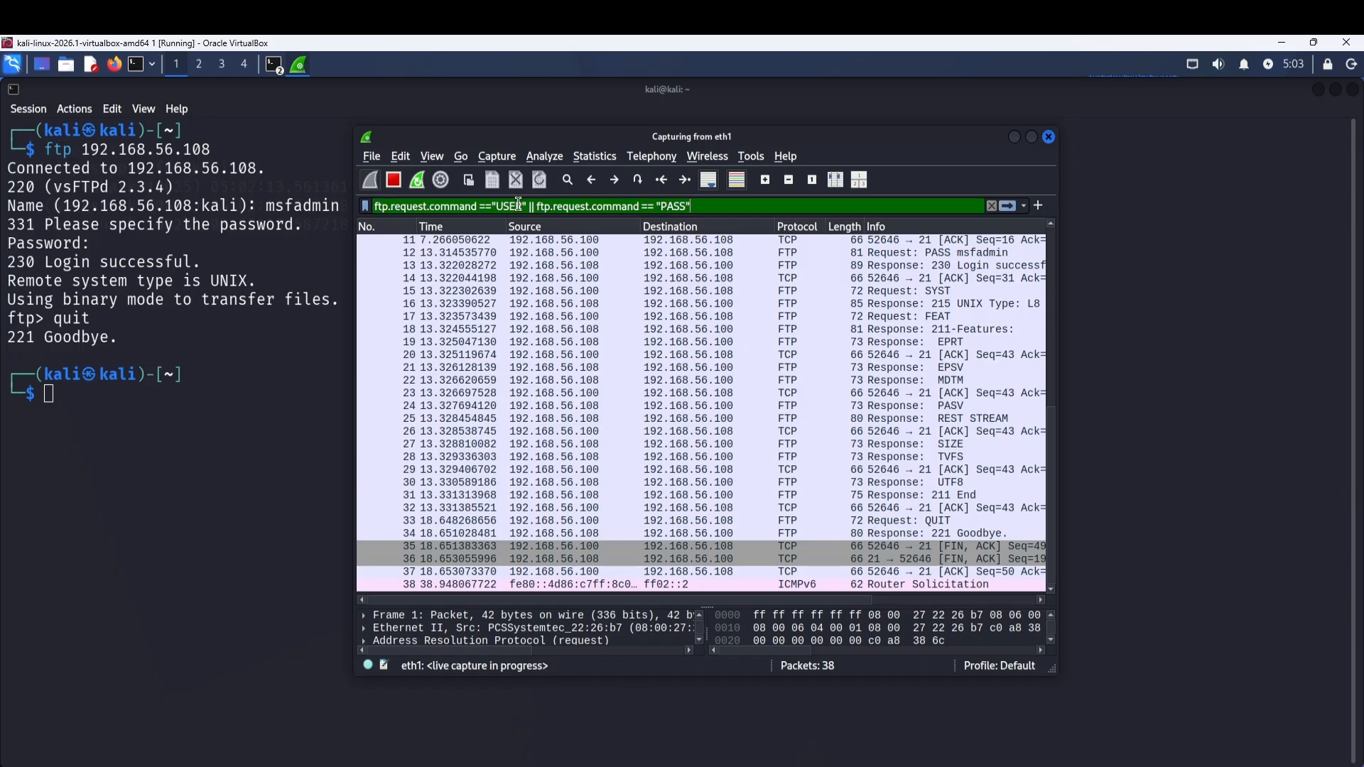
key(Return)
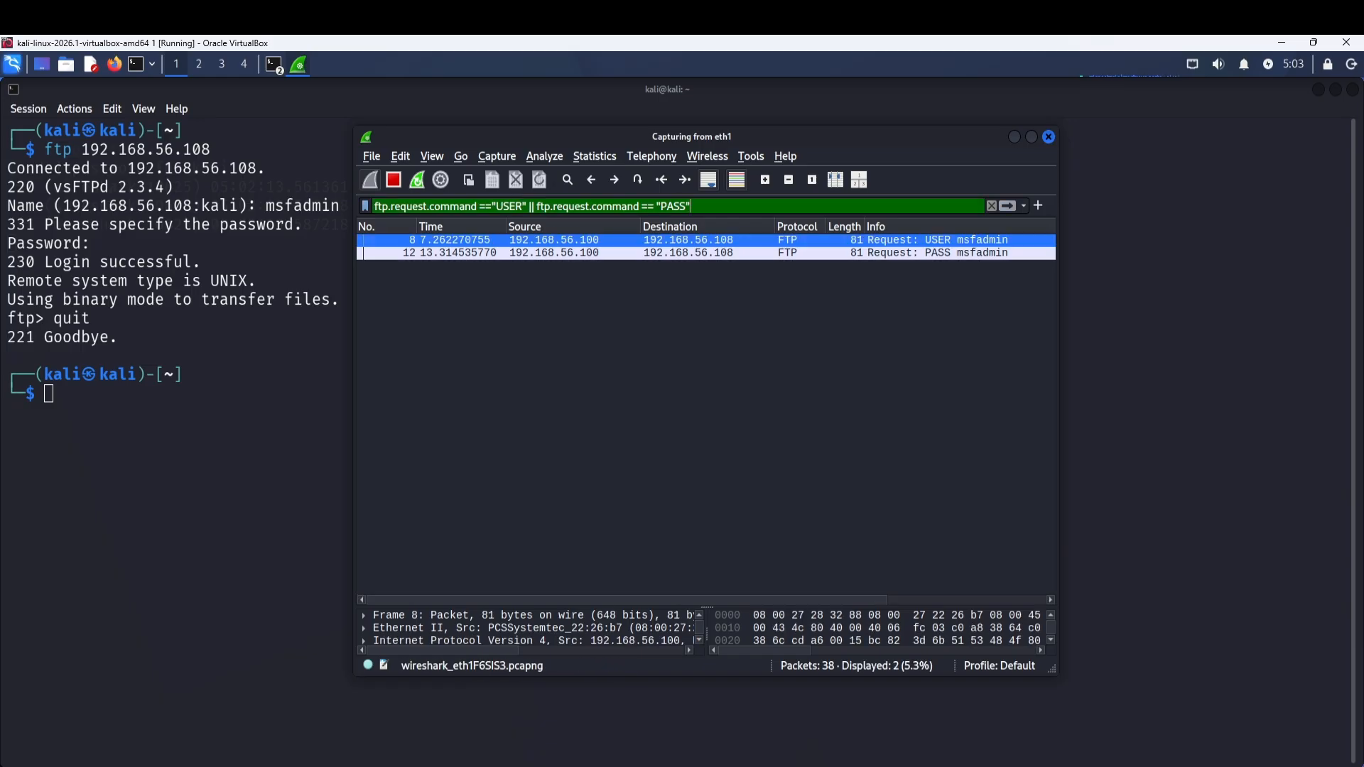
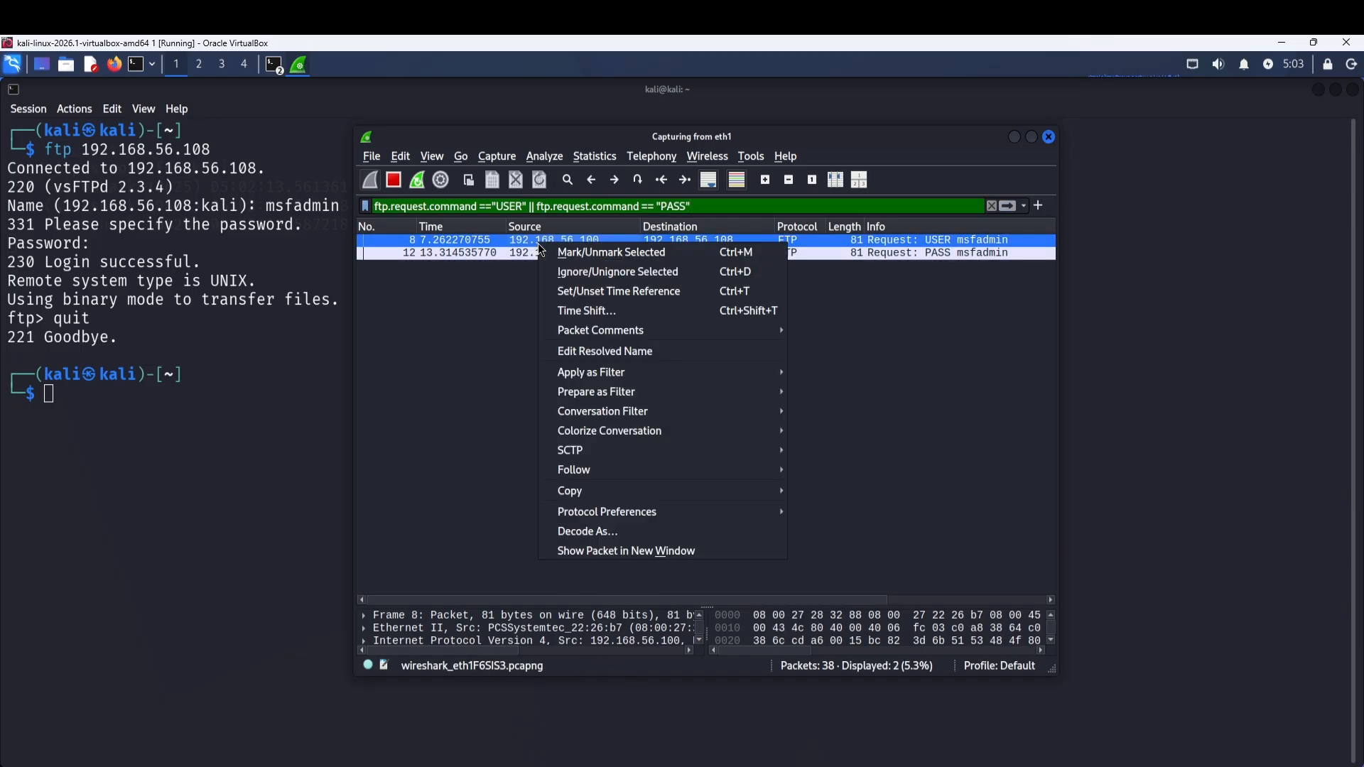
Follow the FTP USER packet's TCP stream to reveal the plaintext USER and PASS commands.
mouse_move(674, 470)
click(824, 470)
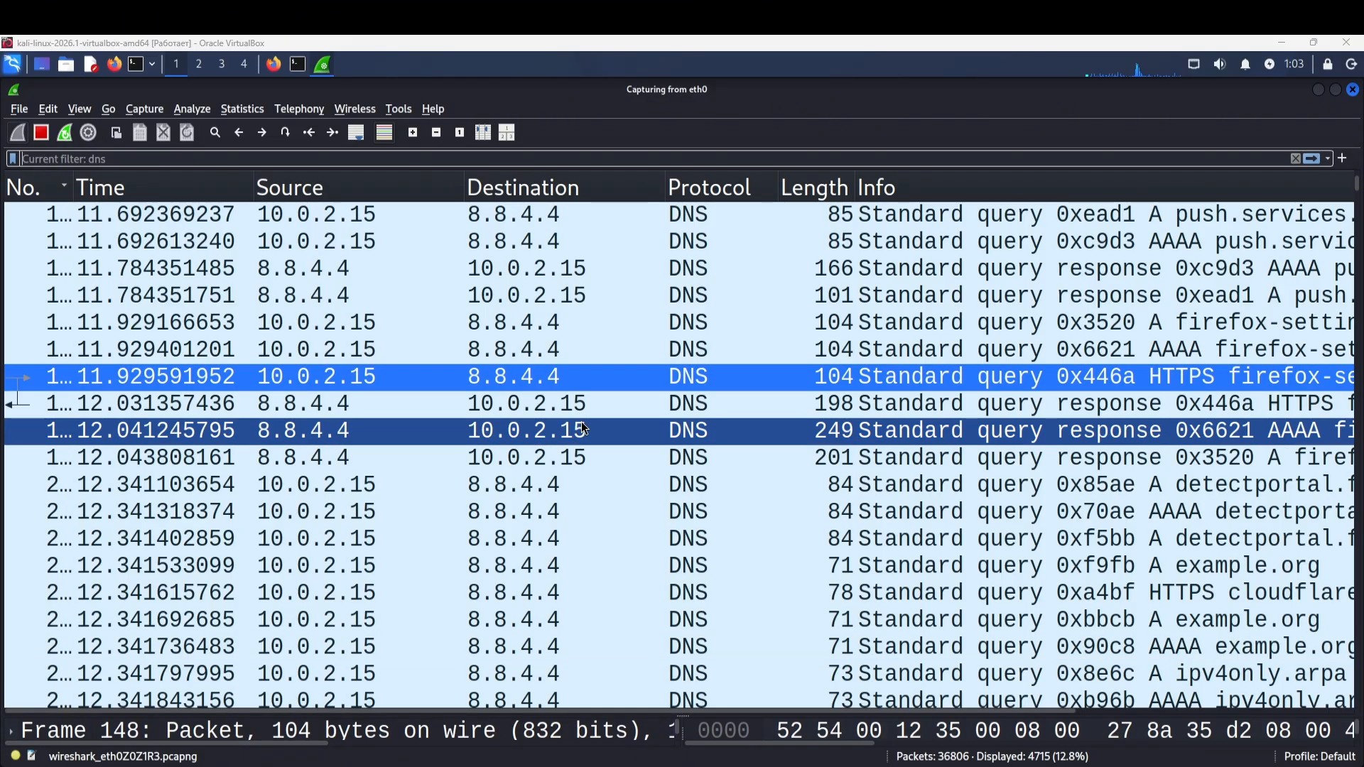
scroll(574, 386, up, 10)
Apply the dns display filter and scroll through the DNS packets.
click(475, 241)
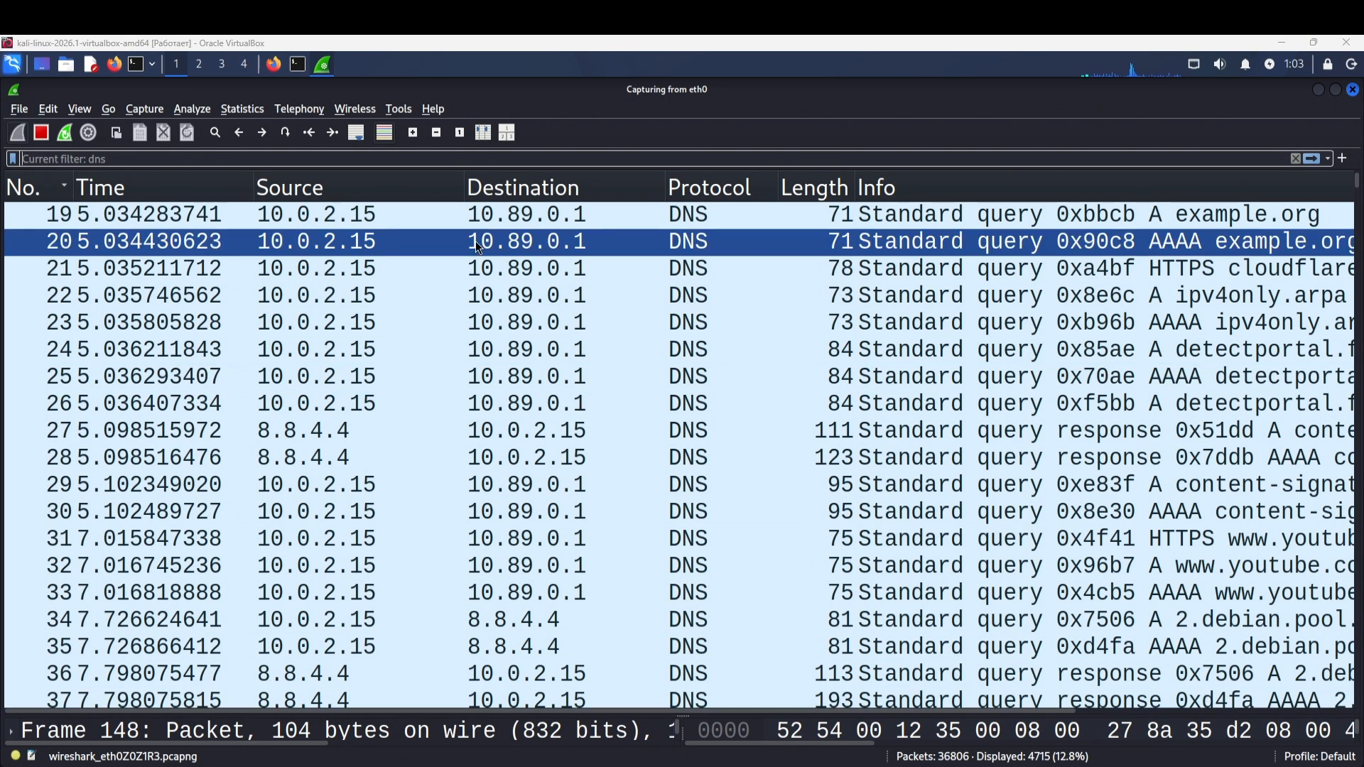
click(156, 159)
text(dns)
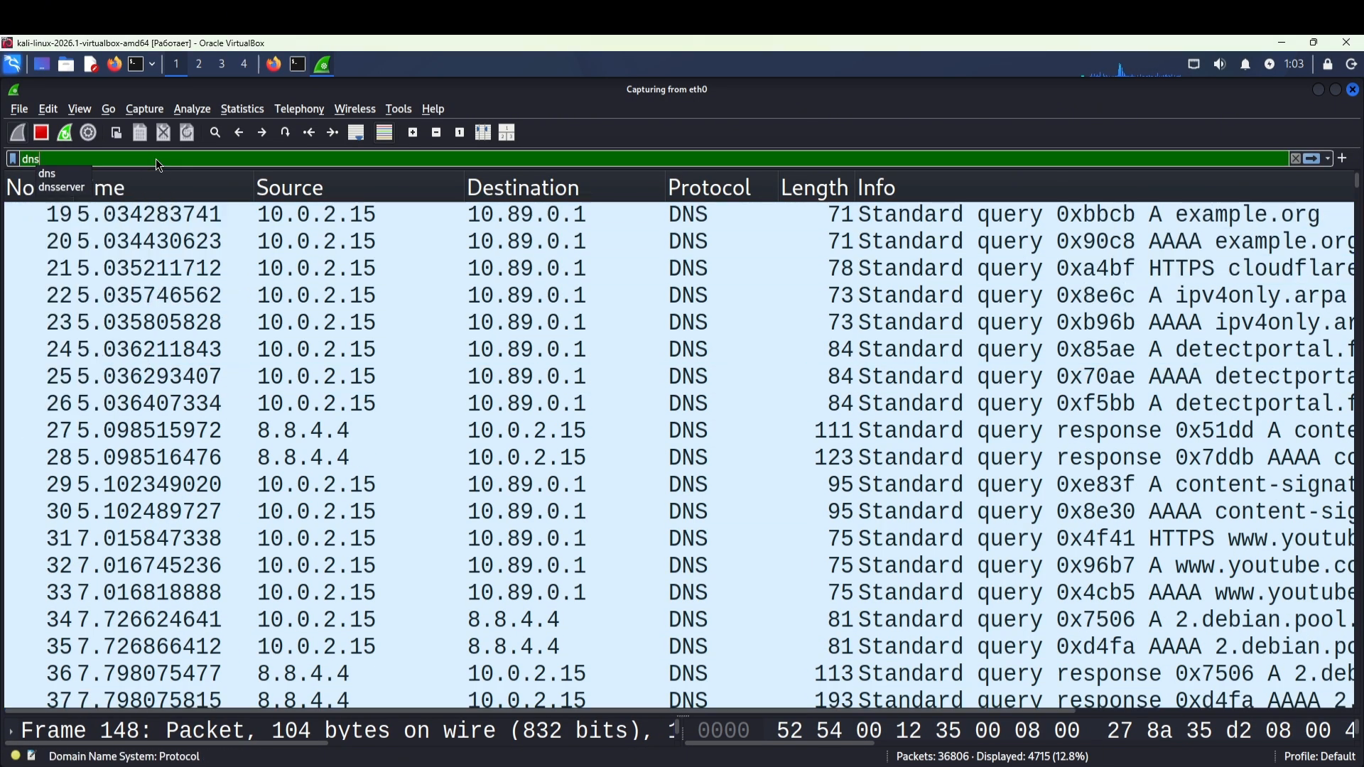
key(Return)
scroll(468, 284, down, 1)
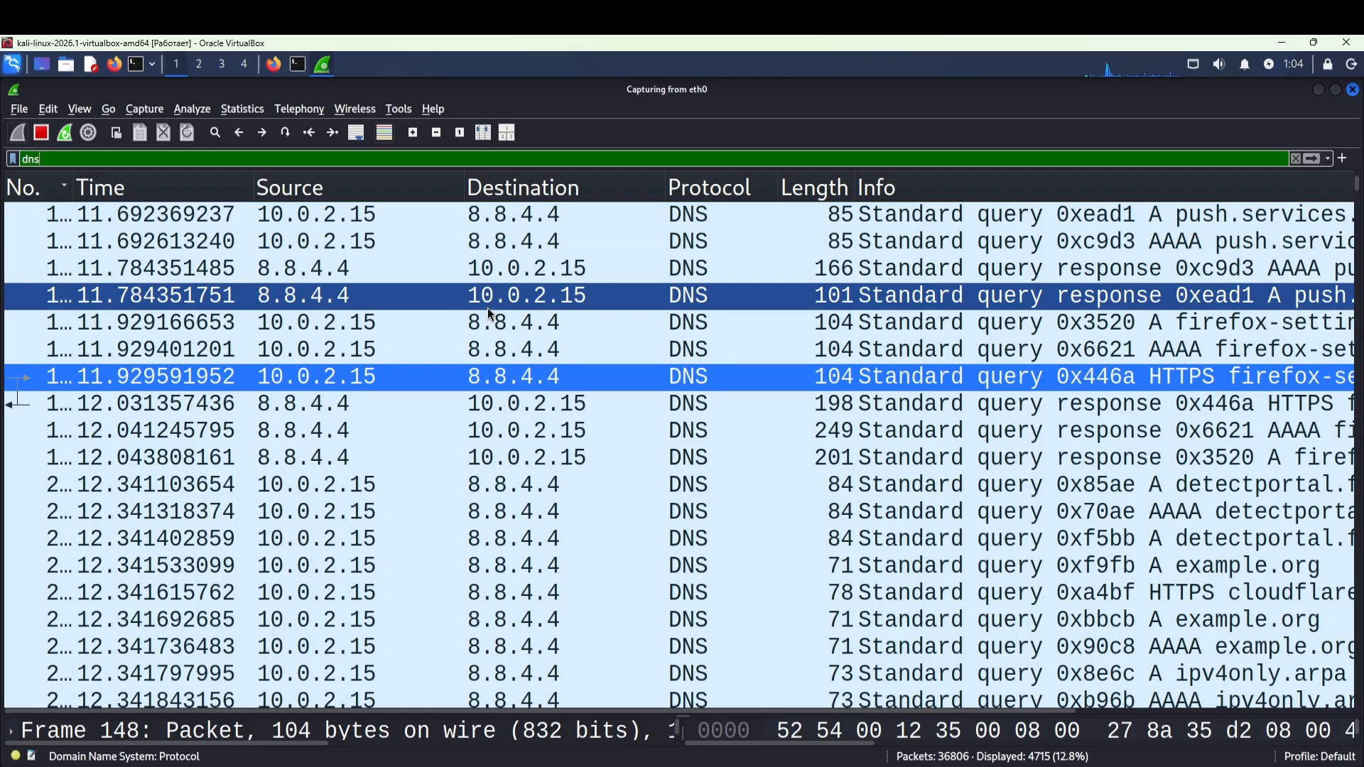
scroll(753, 499, down, 15)
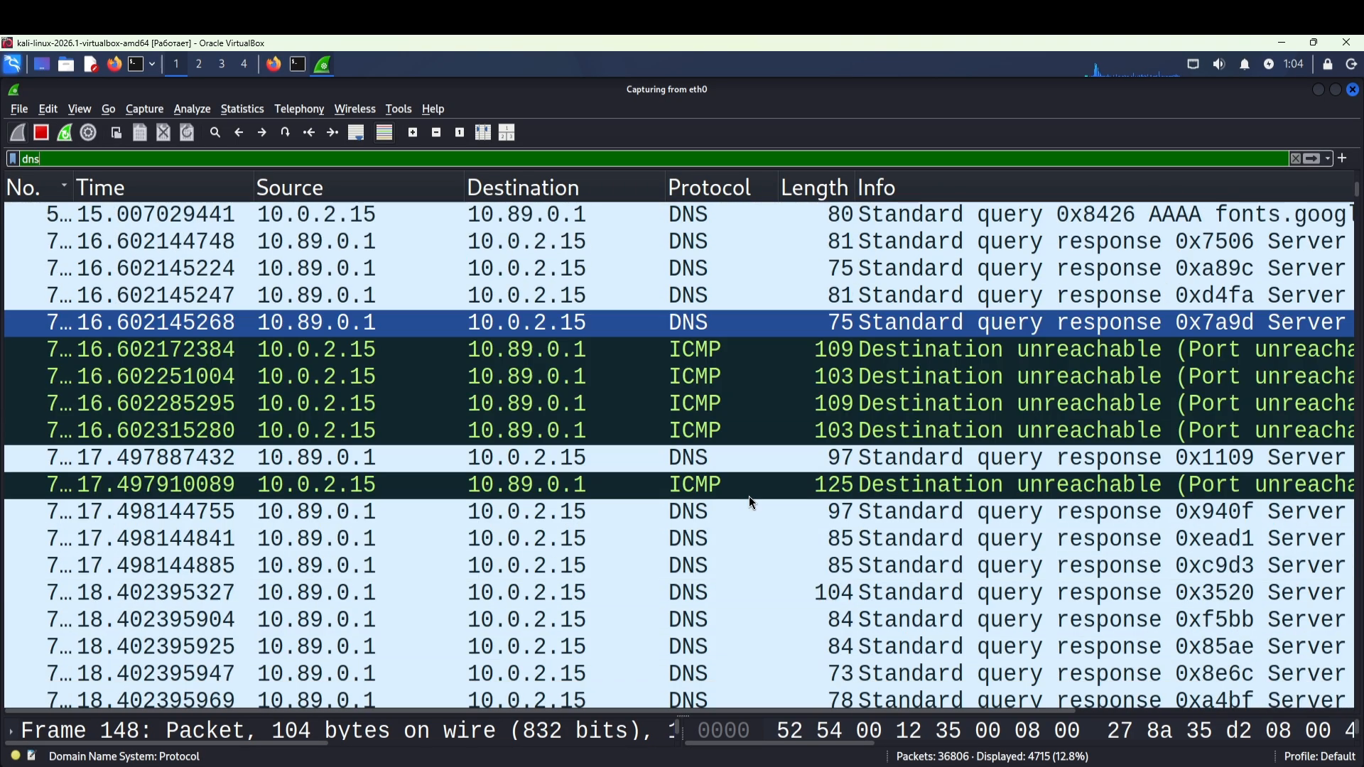
scroll(748, 496, down, 20)
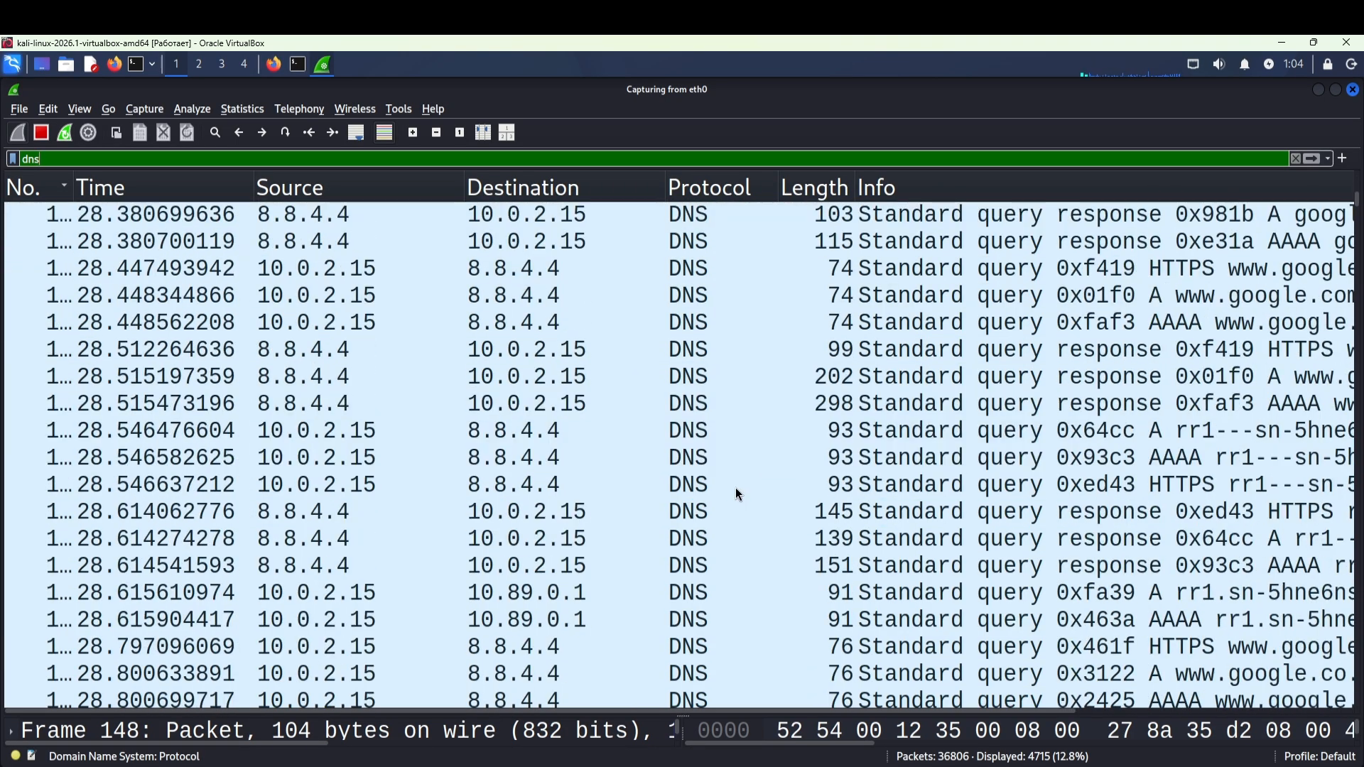
scroll(735, 488, down, 12)
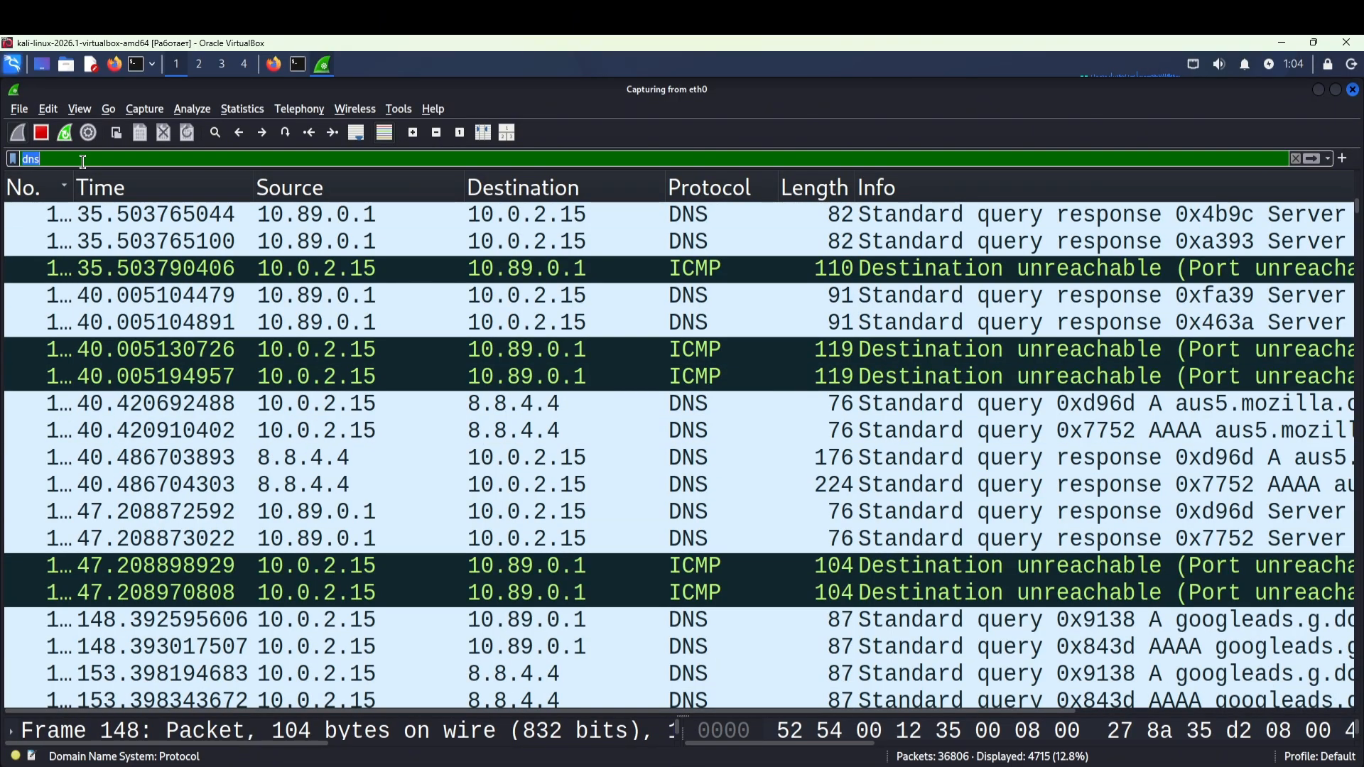
Replace the filter with tcp to show only TCP traffic.
text(ts)
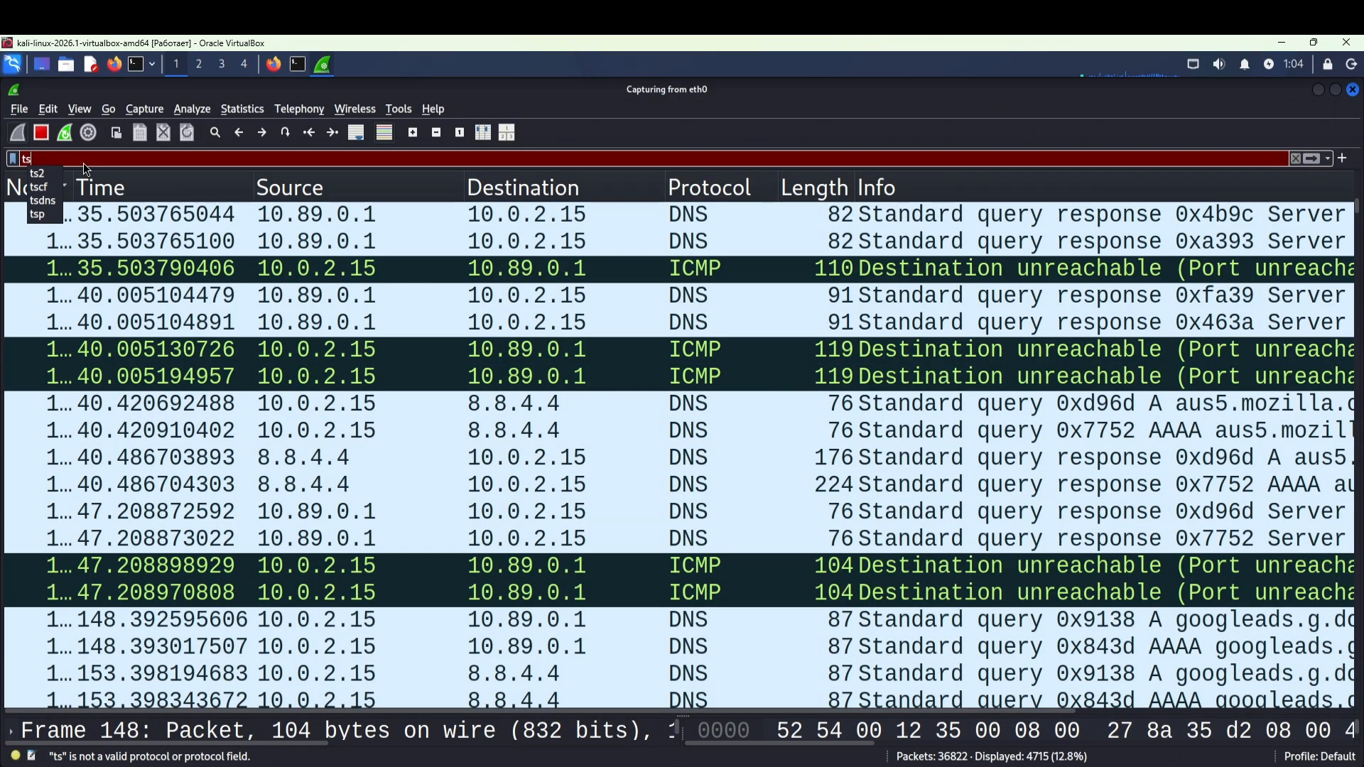
key(BackSpace)
key(BackSpace)
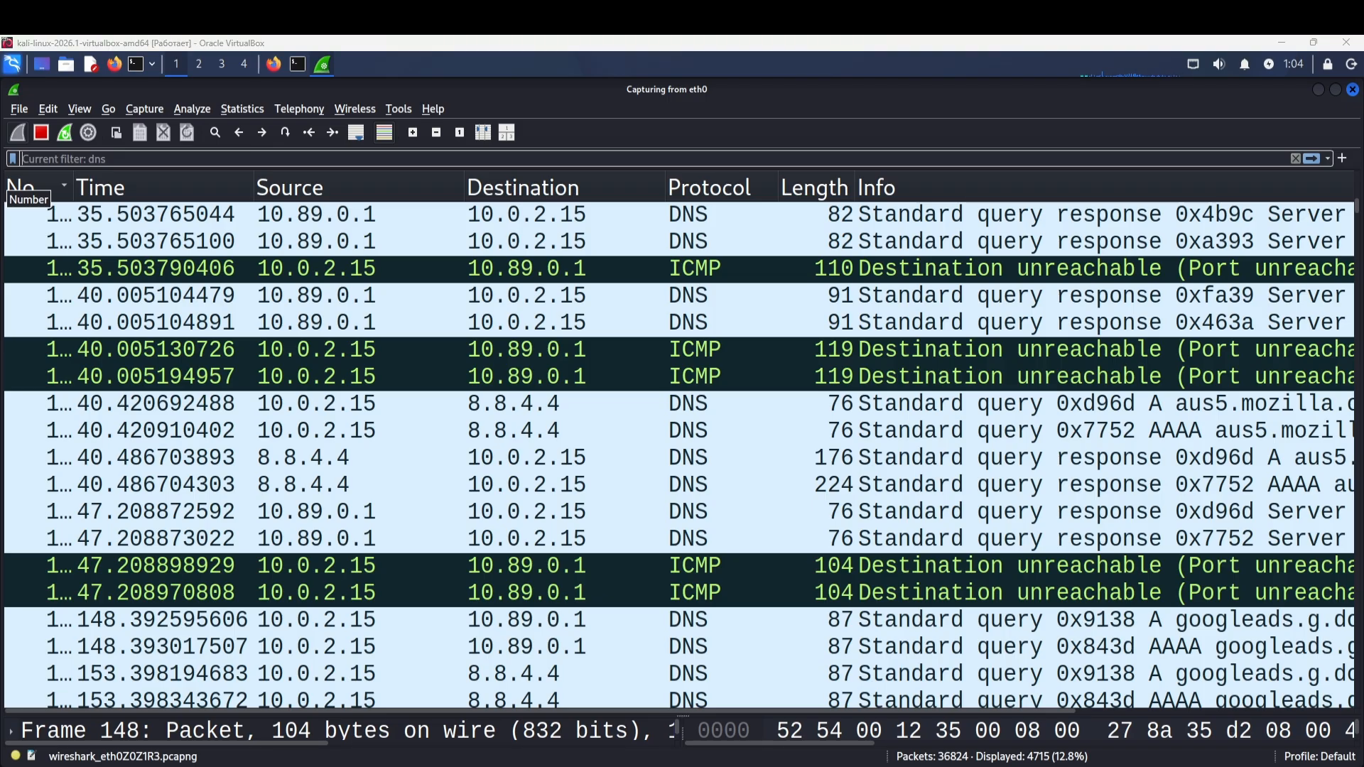
click(135, 155)
text(tcp)
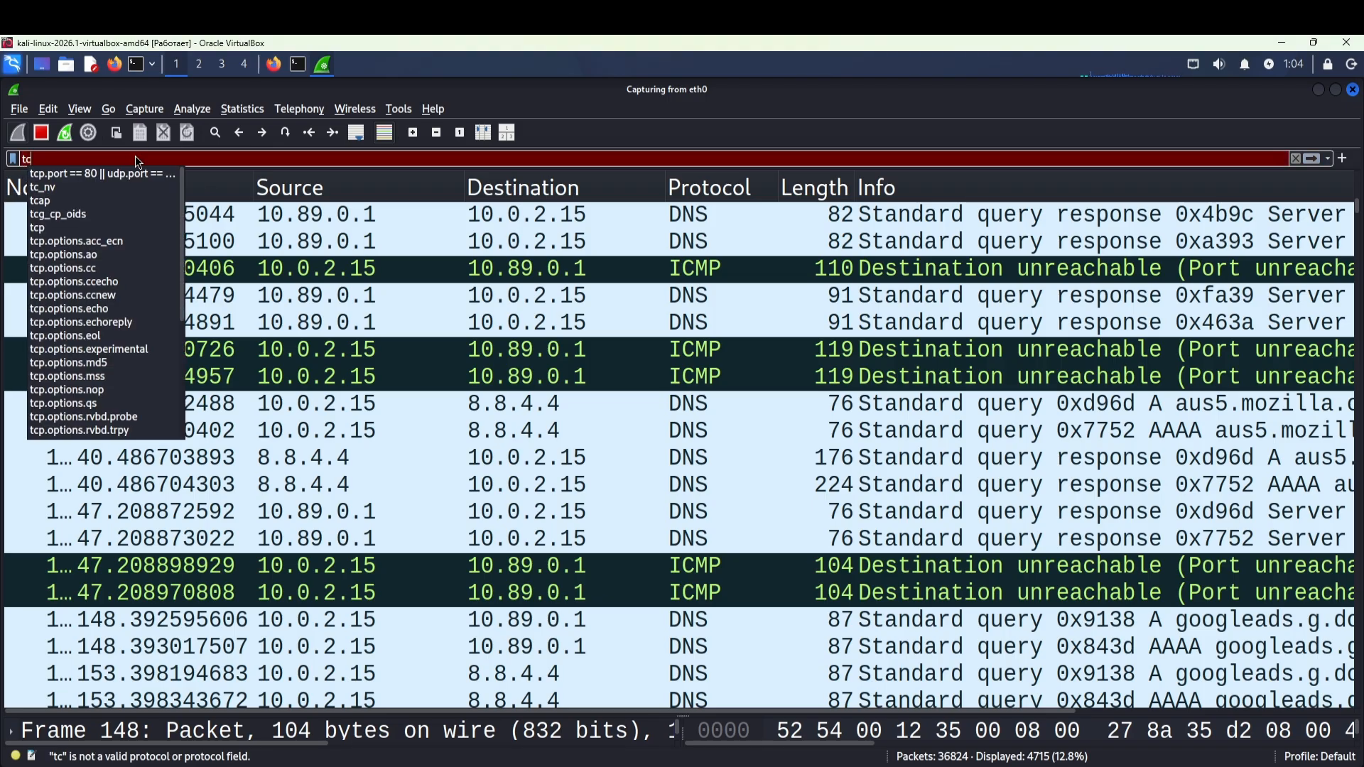
key(Return)
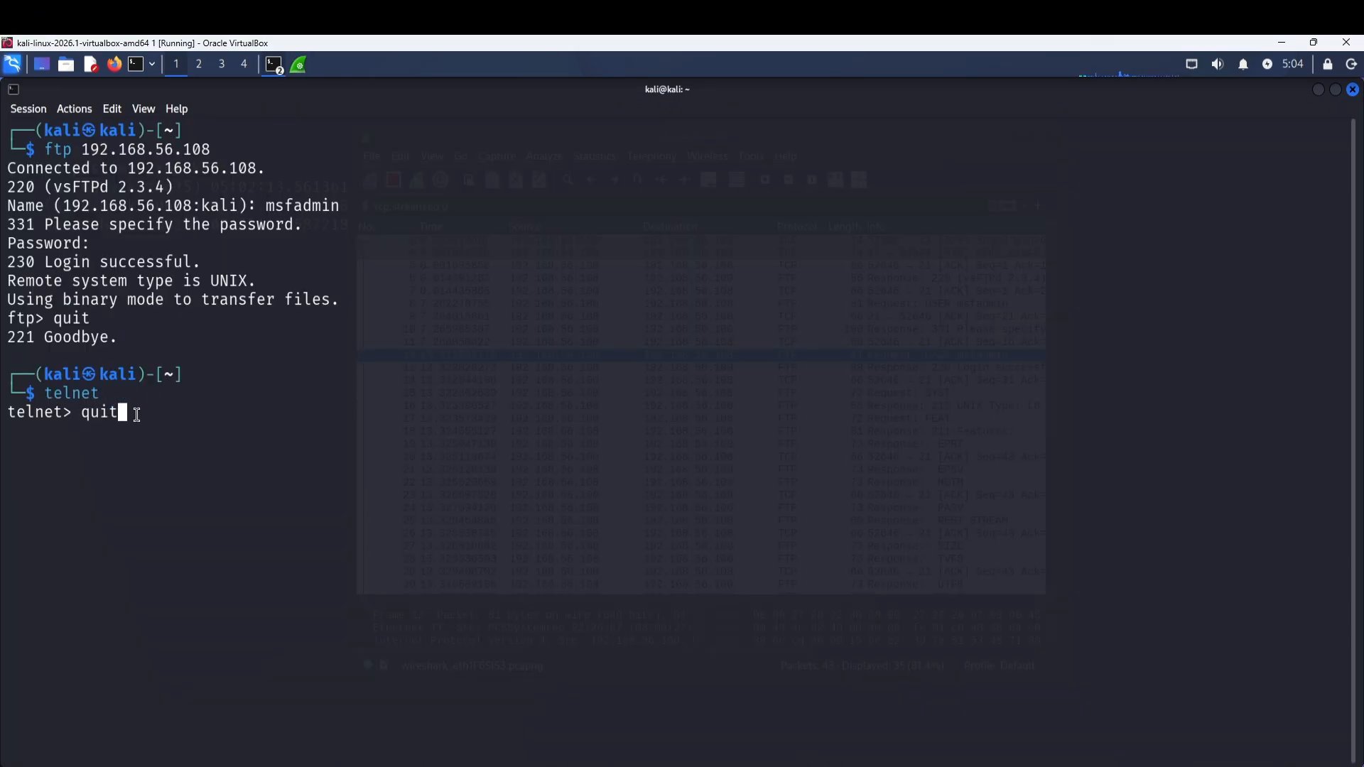
Leave the telnet prompt, telnet to 192.168.56.108, and log in with the Metasploitable username and password.
key(Return)
text(telnet)
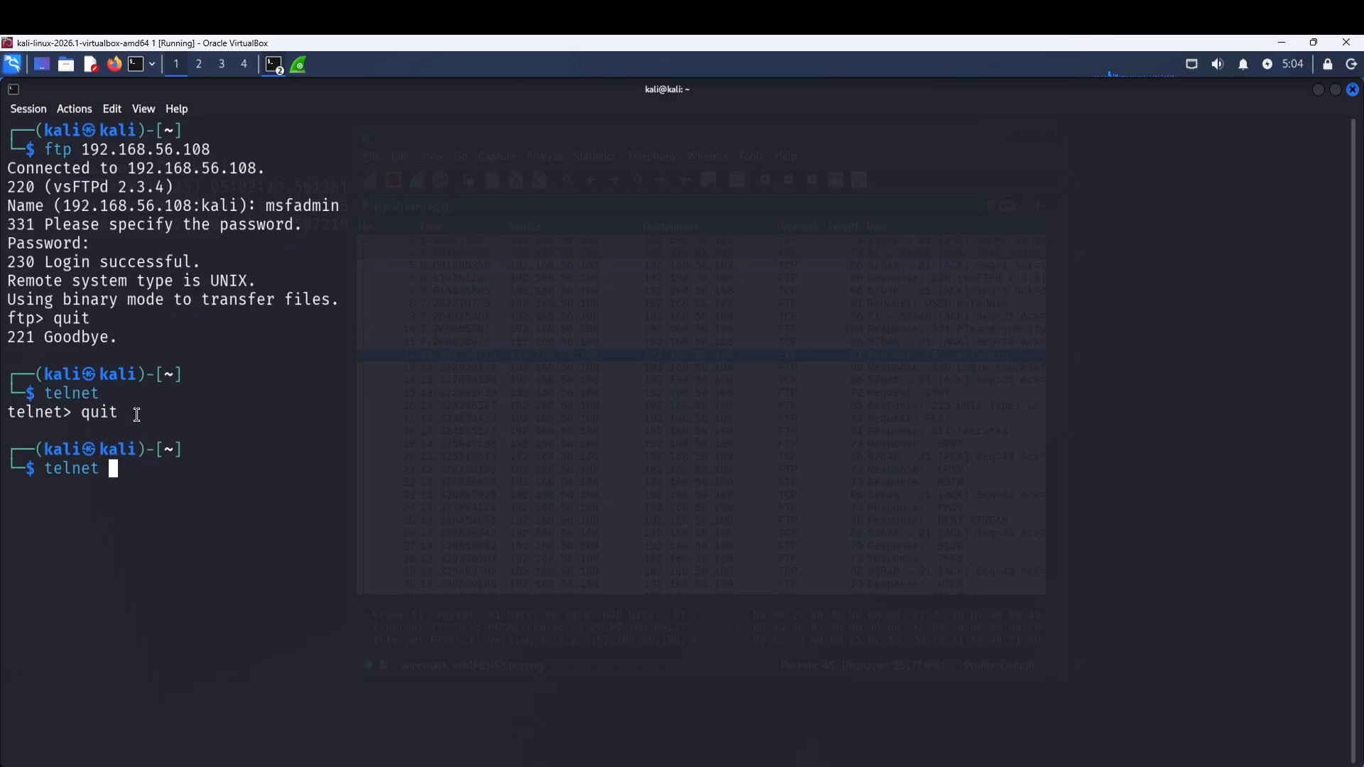
text( 192.168.56.1)
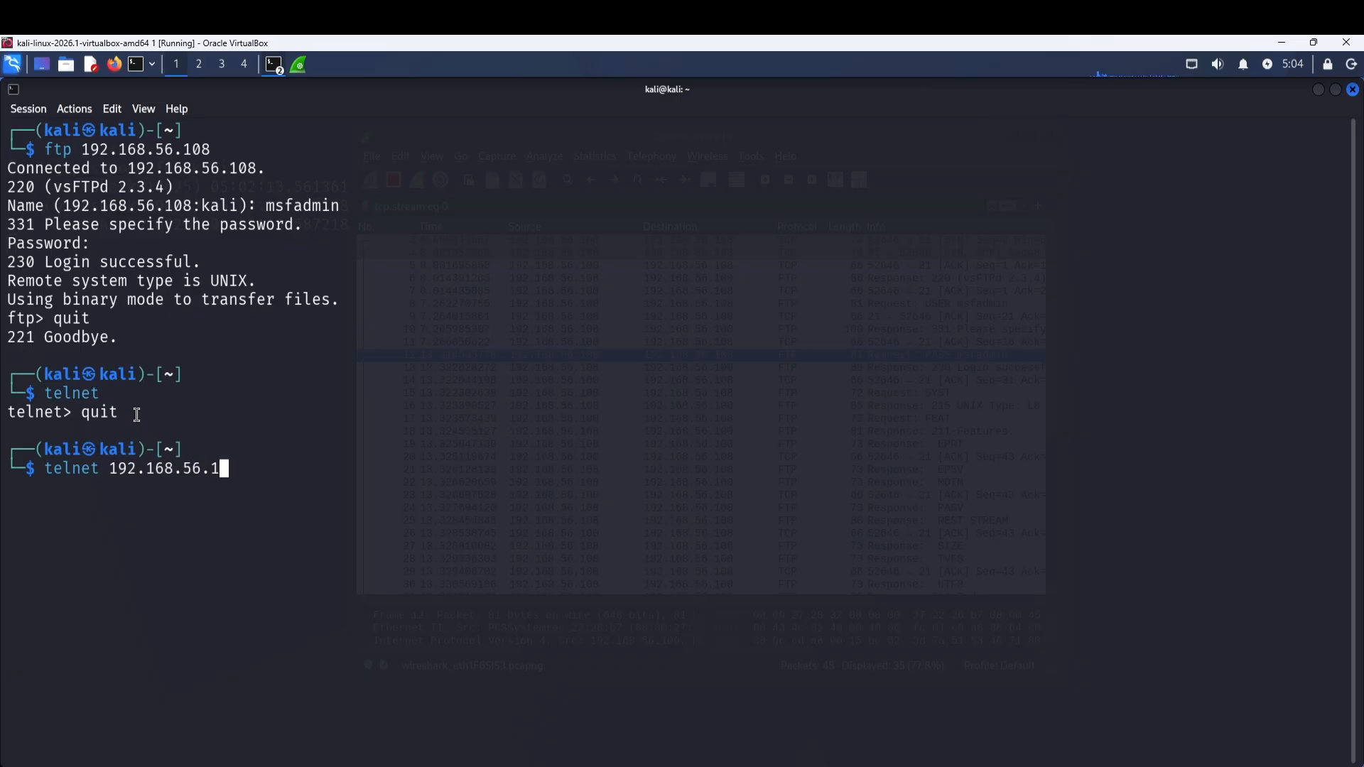
text(08)
key(Return)
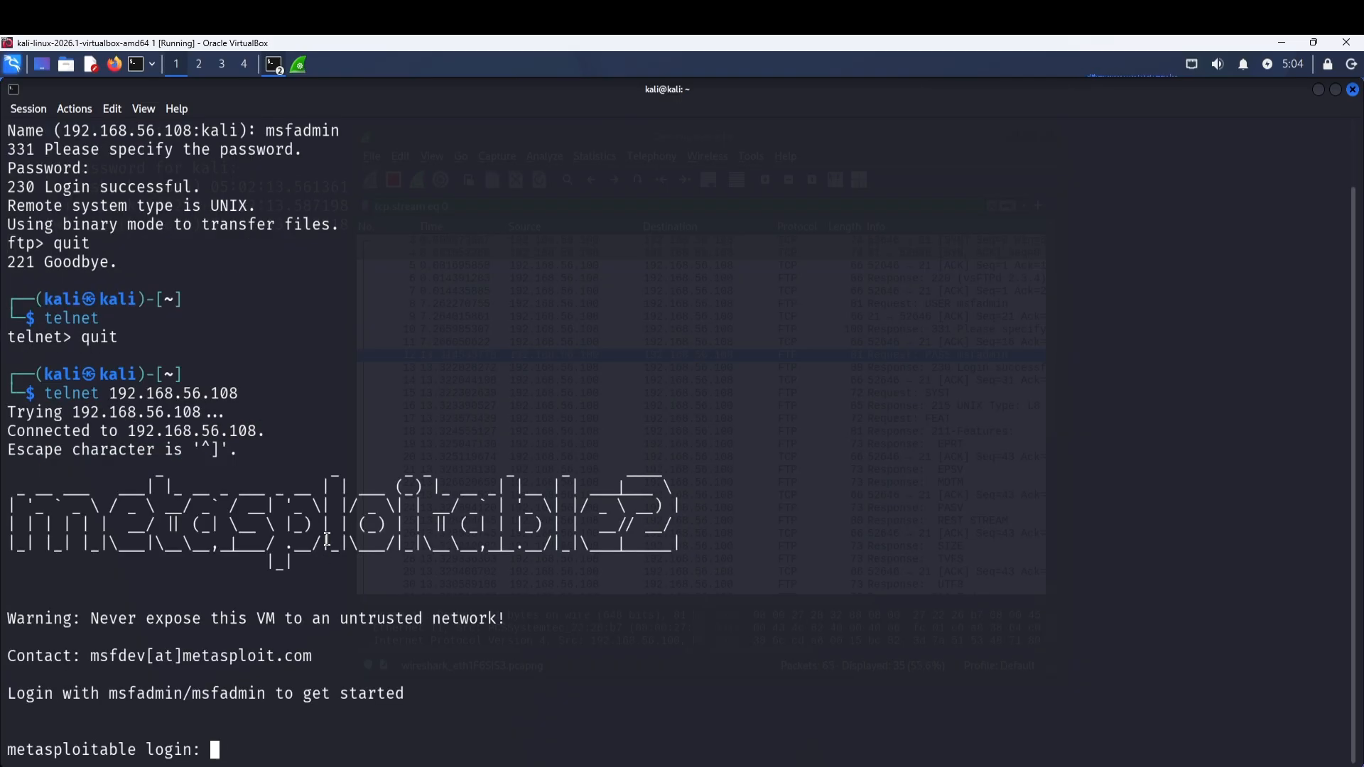
key(Return)
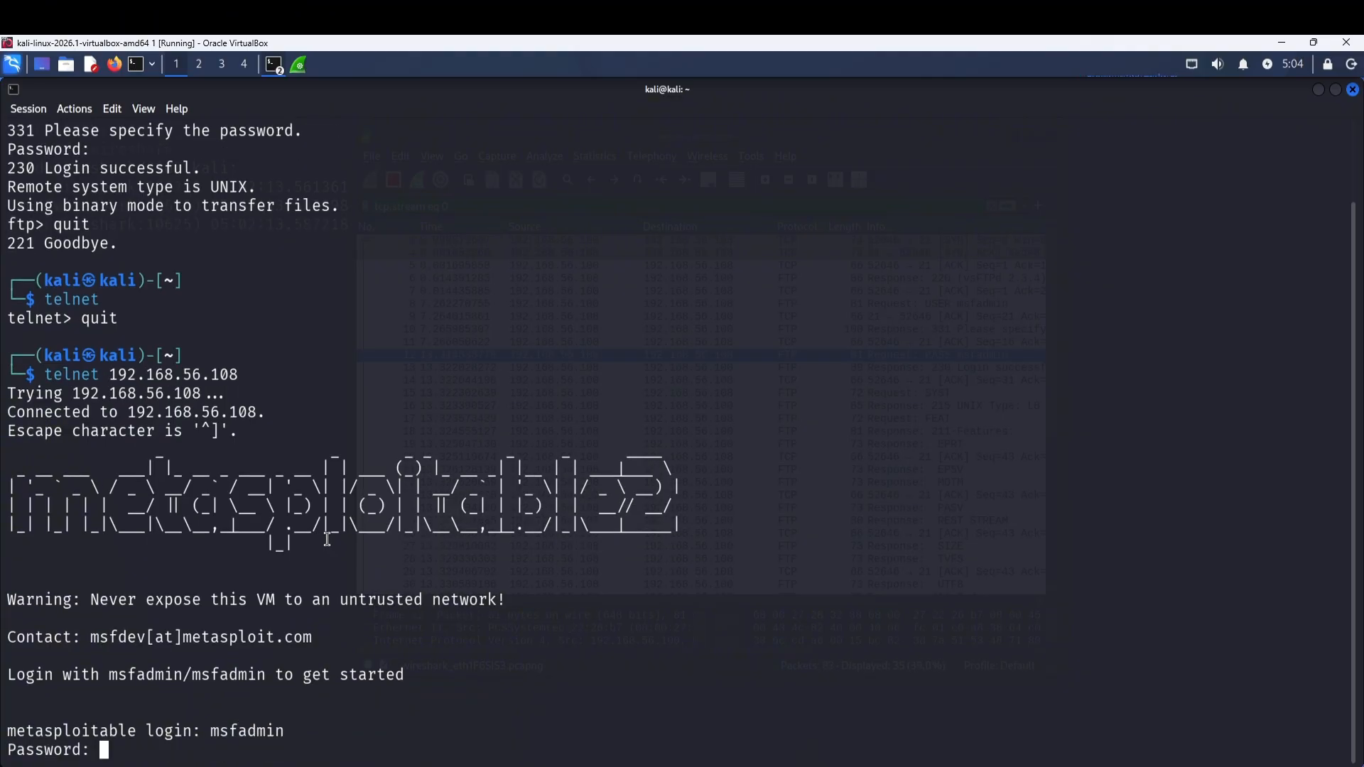
text(msfadmin)
key(Return)
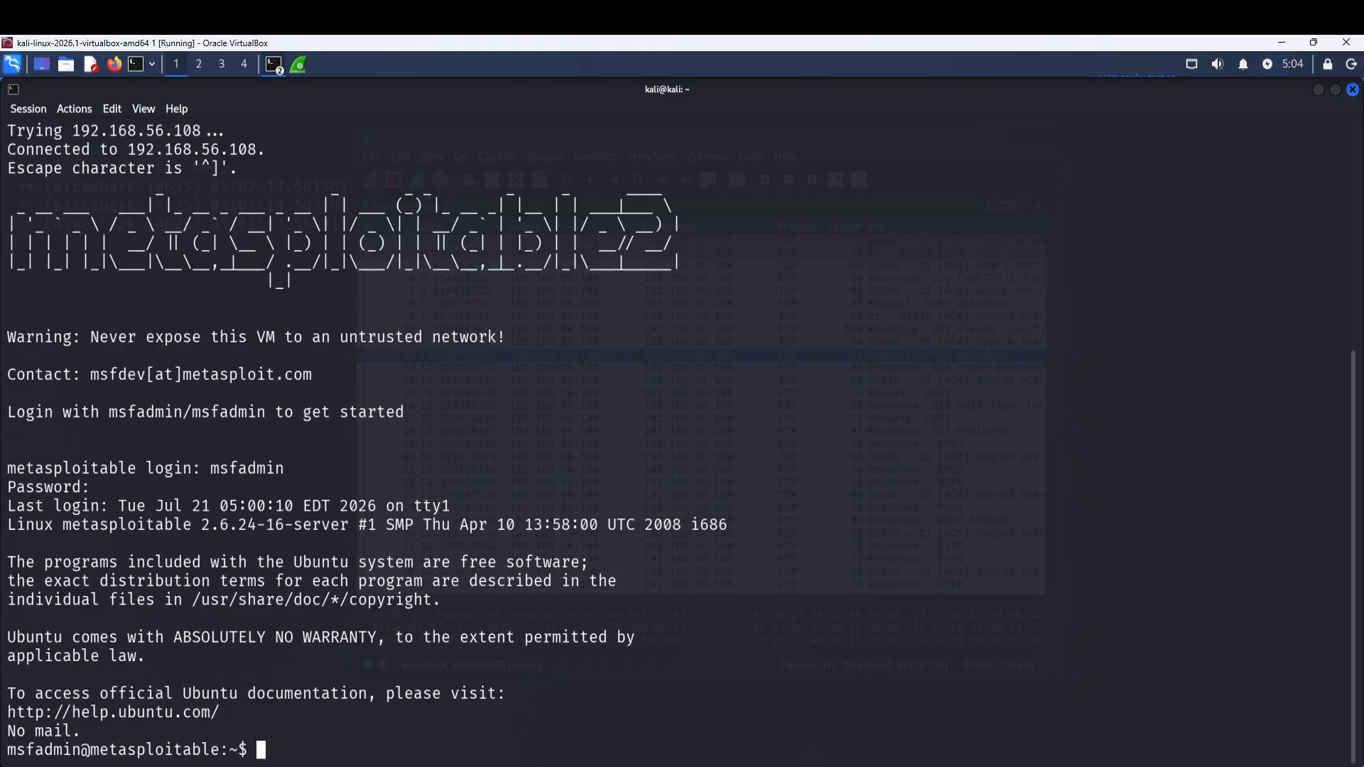
click(299, 66)
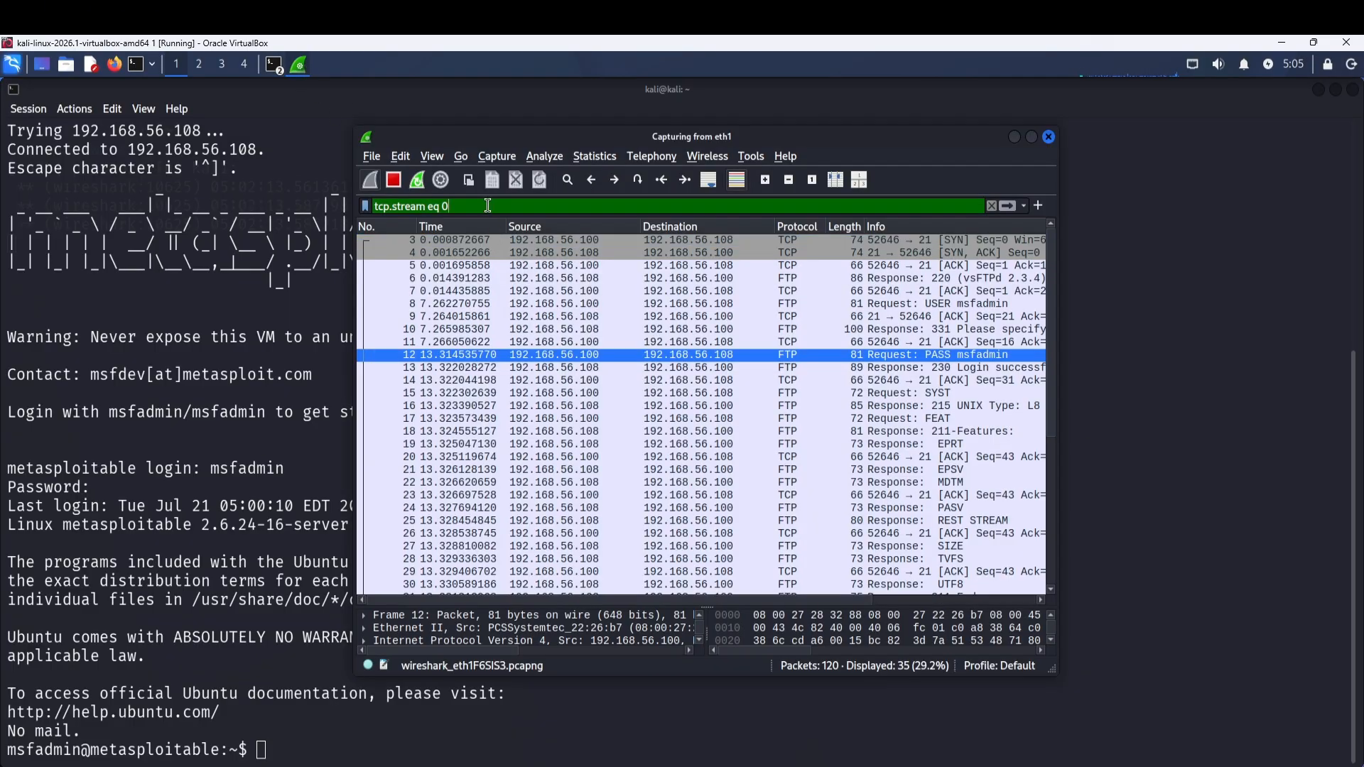
Filter on telnet and follow the first Telnet packet's TCP stream.
key(ctrl+a)
text(telnet)
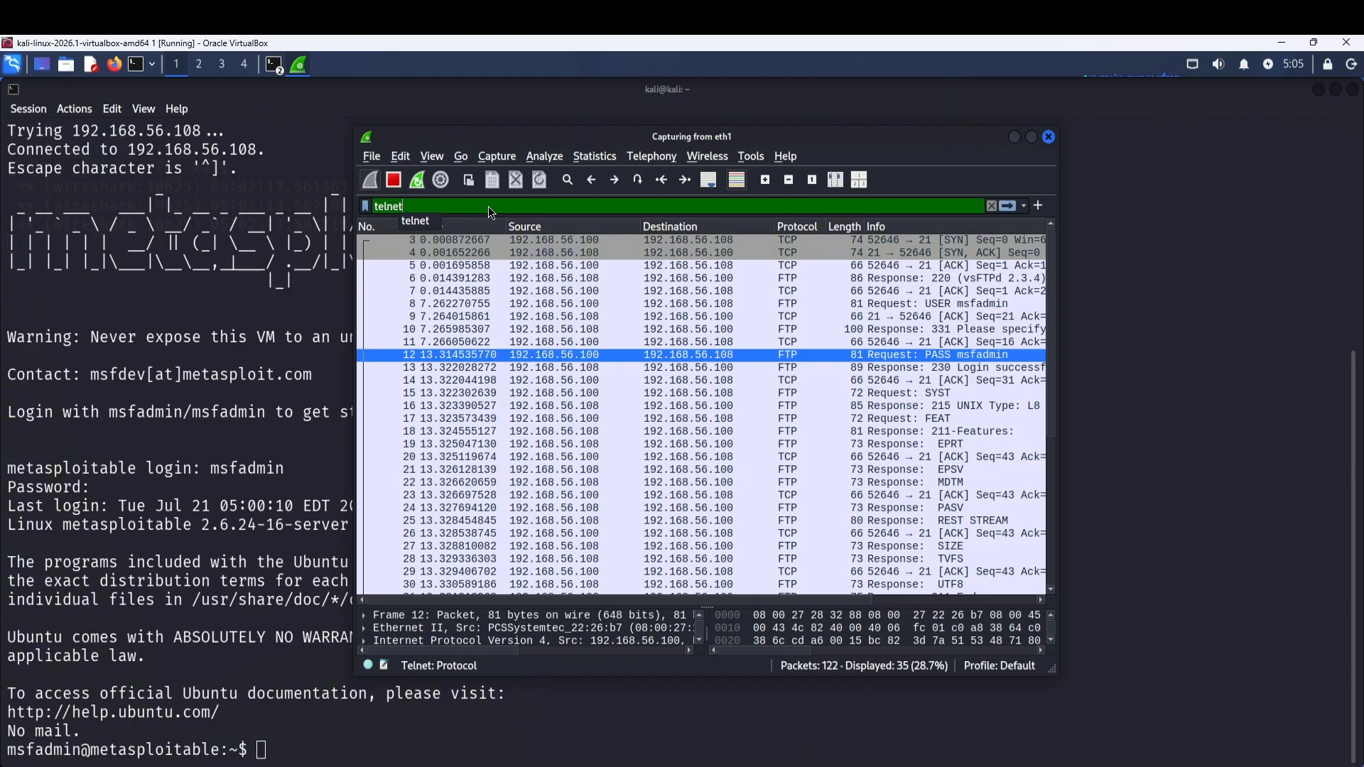
key(Return)
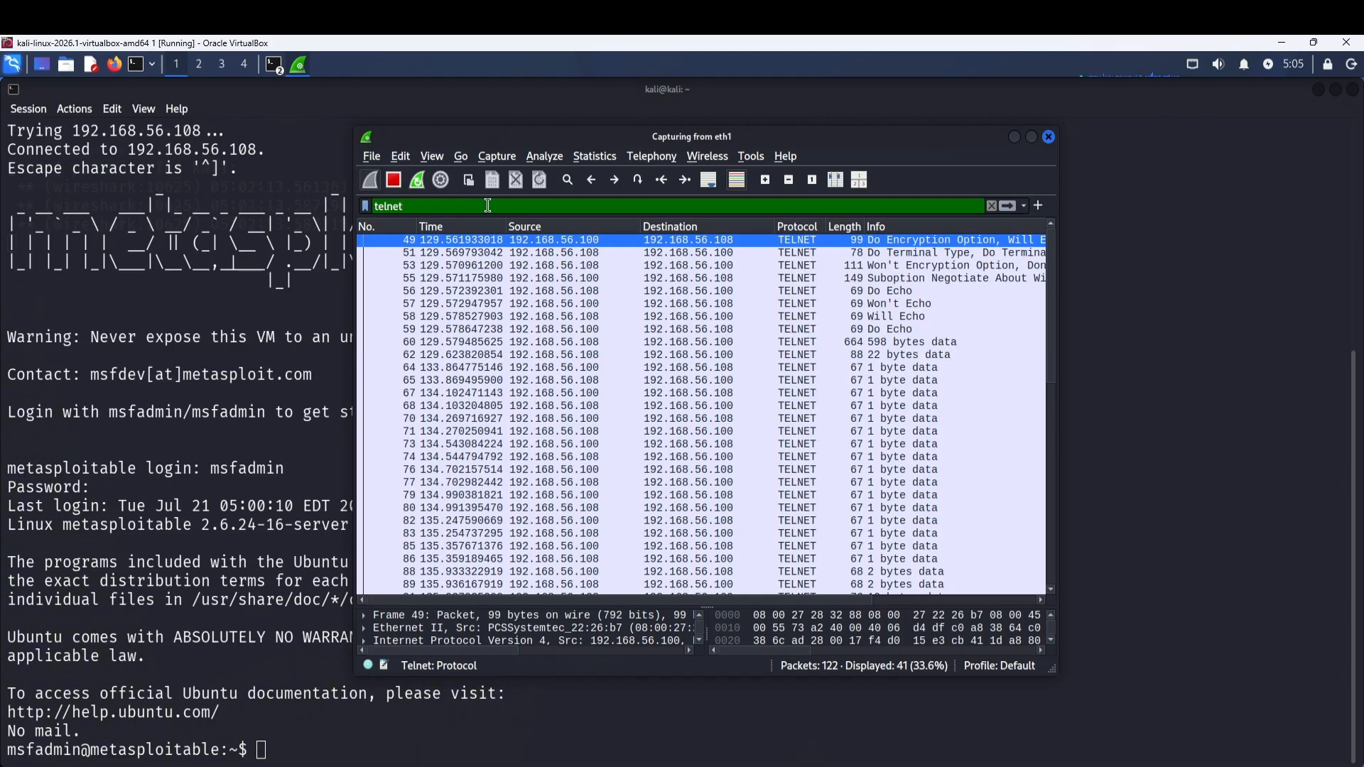
right_click(680, 240)
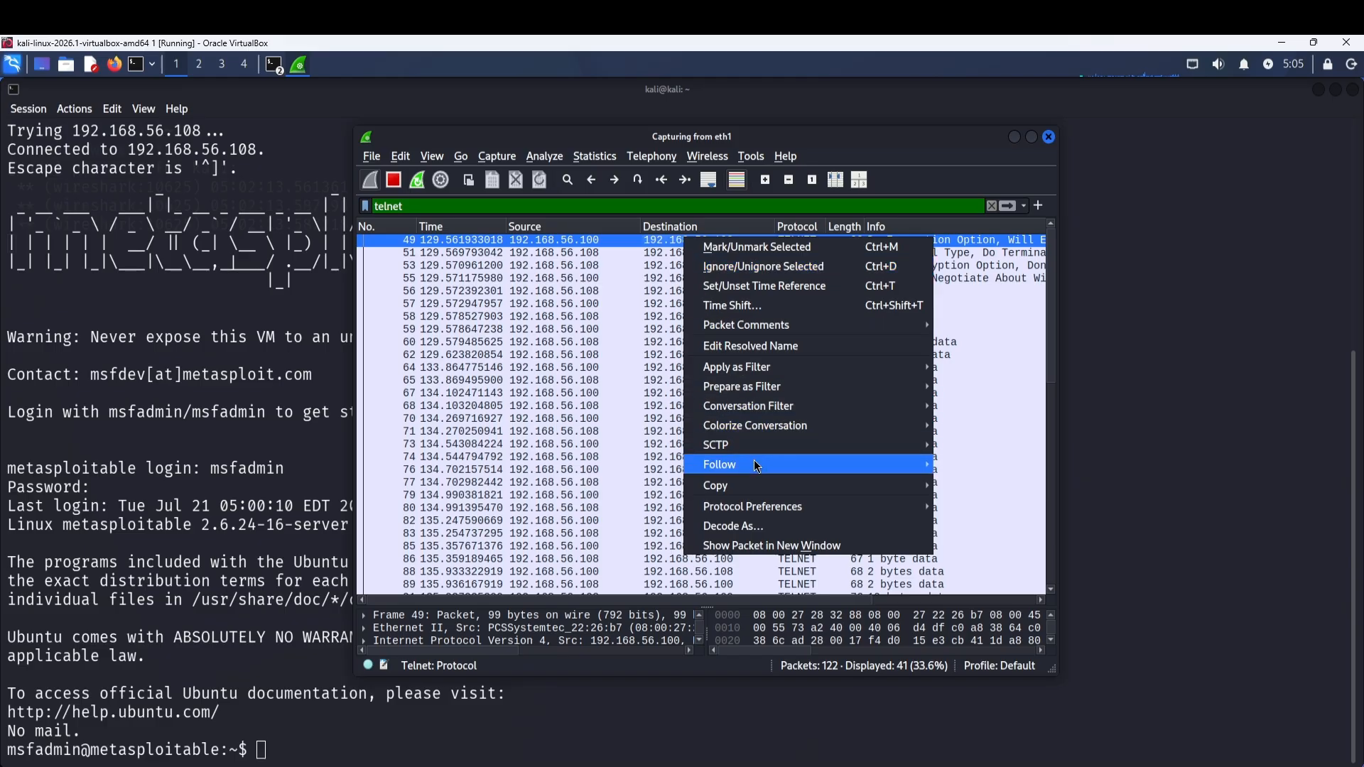
mouse_move(758, 467)
click(960, 464)
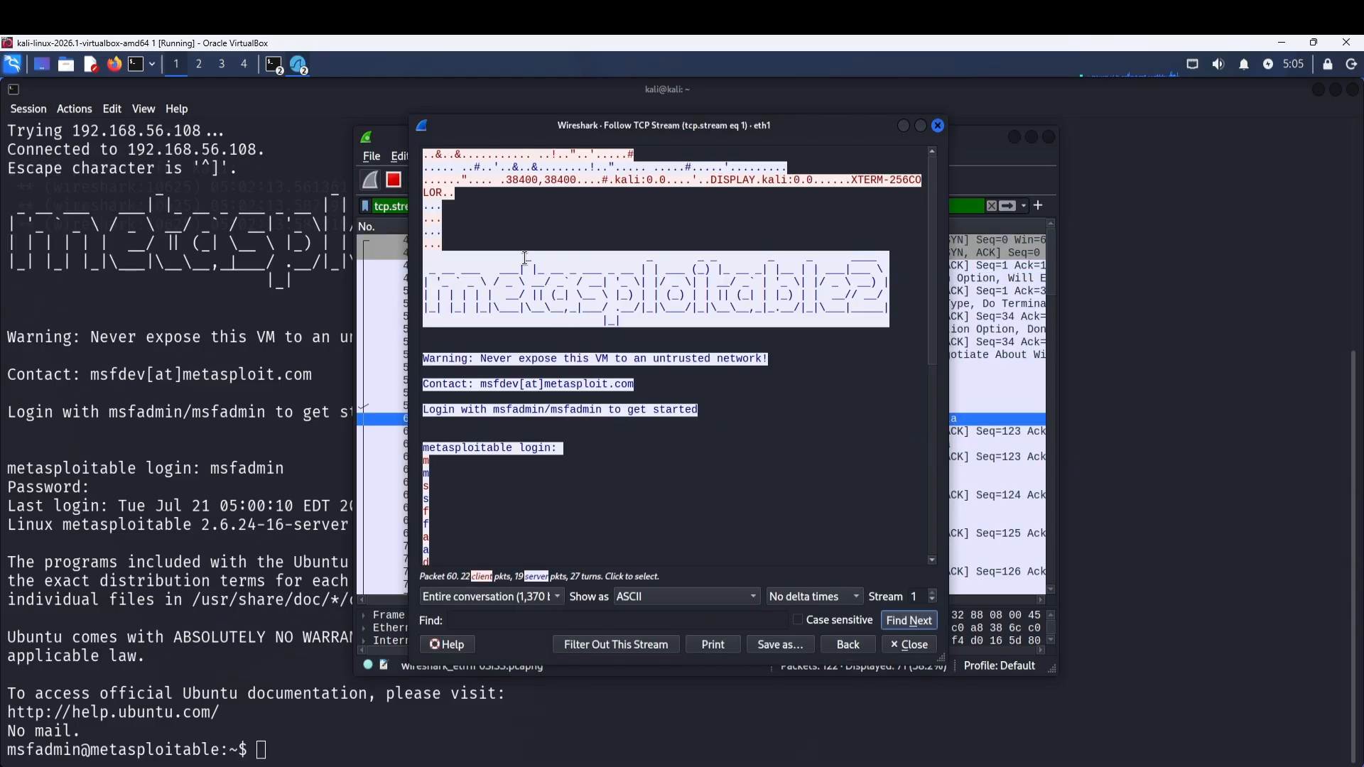
Inspect the plaintext password lines in the stream, then close the stream view and capture window.
scroll(525, 257, down, 9)
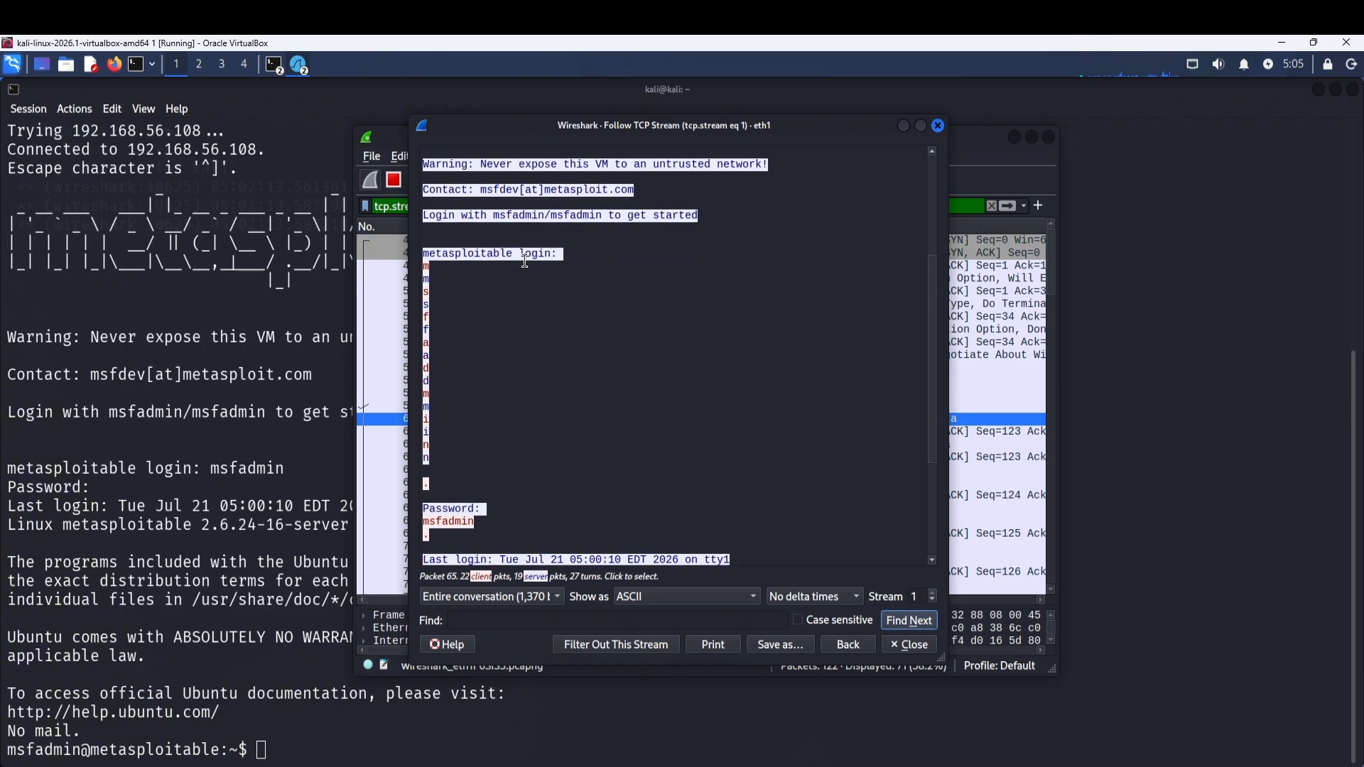
scroll(510, 339, down, 1)
click(512, 340)
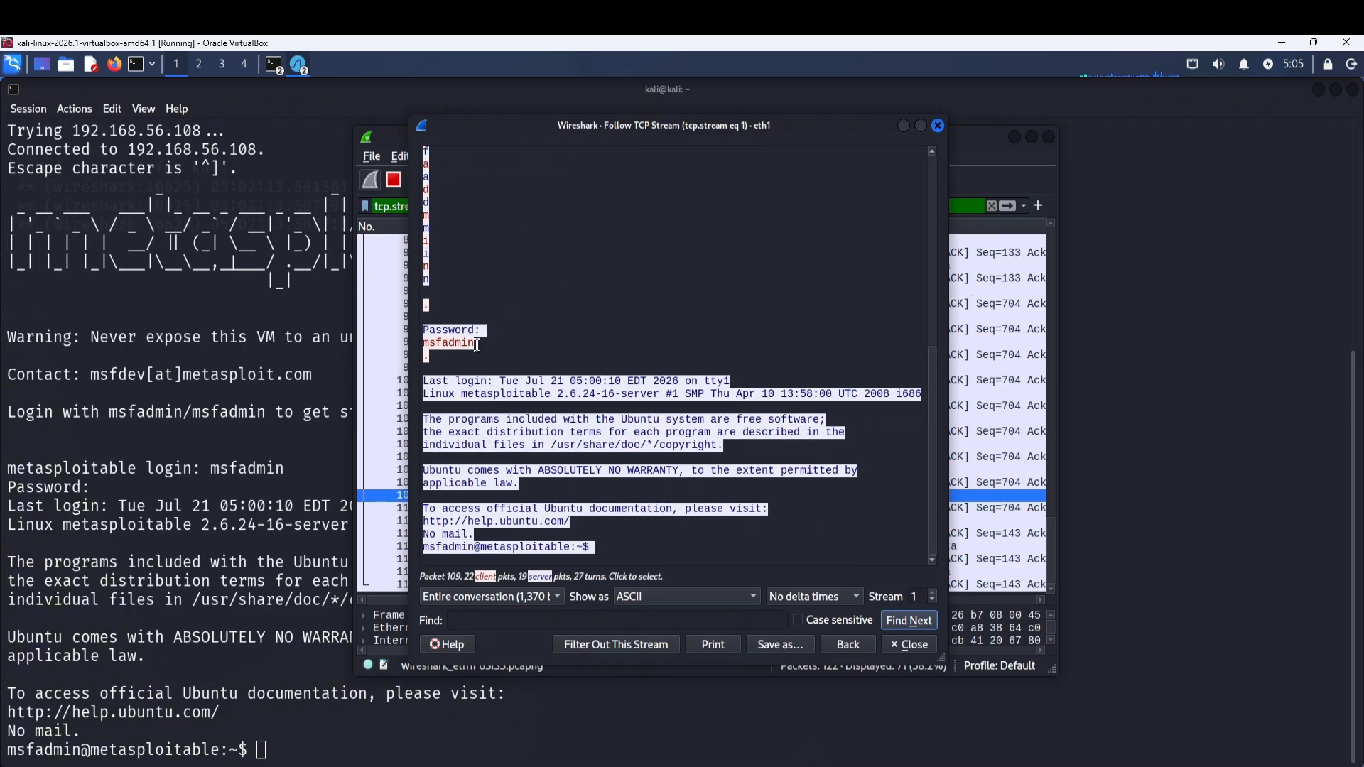
click(570, 330)
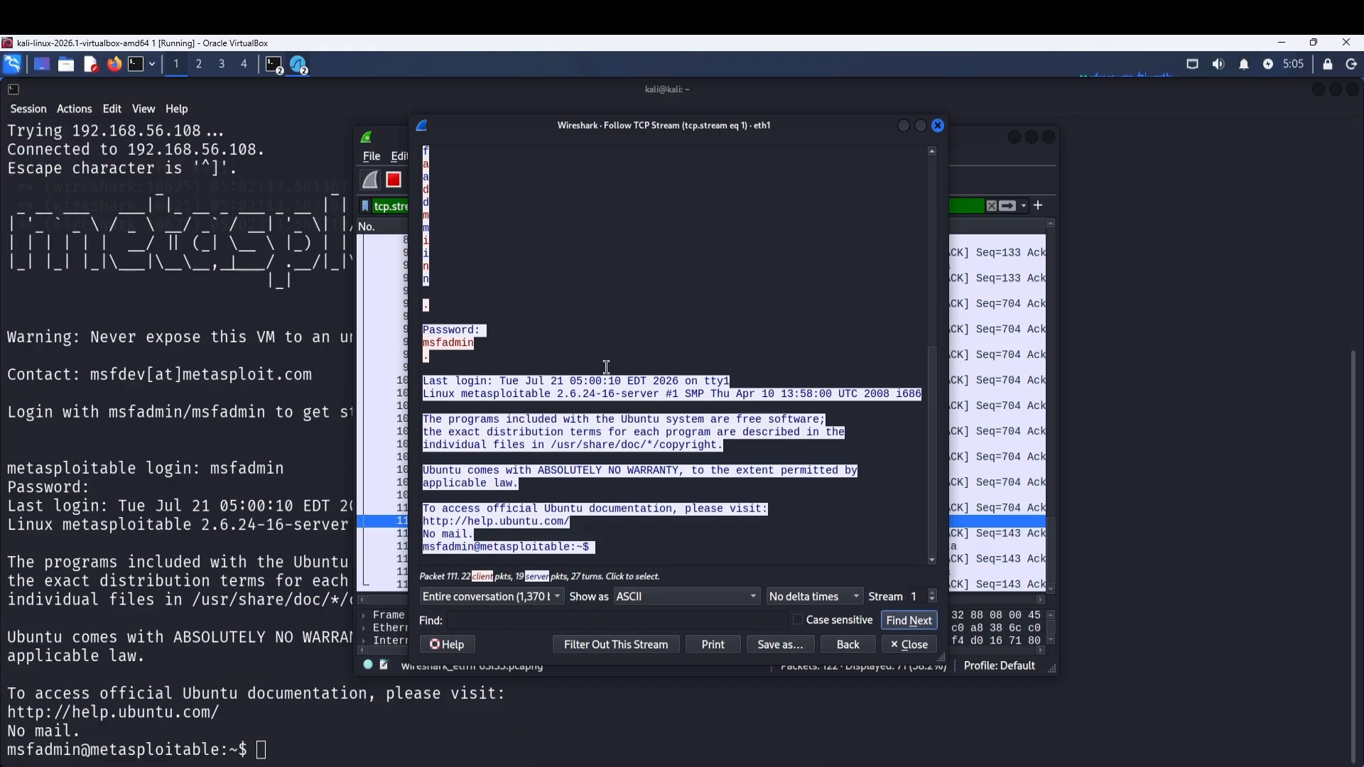
scroll(572, 330, up, 2)
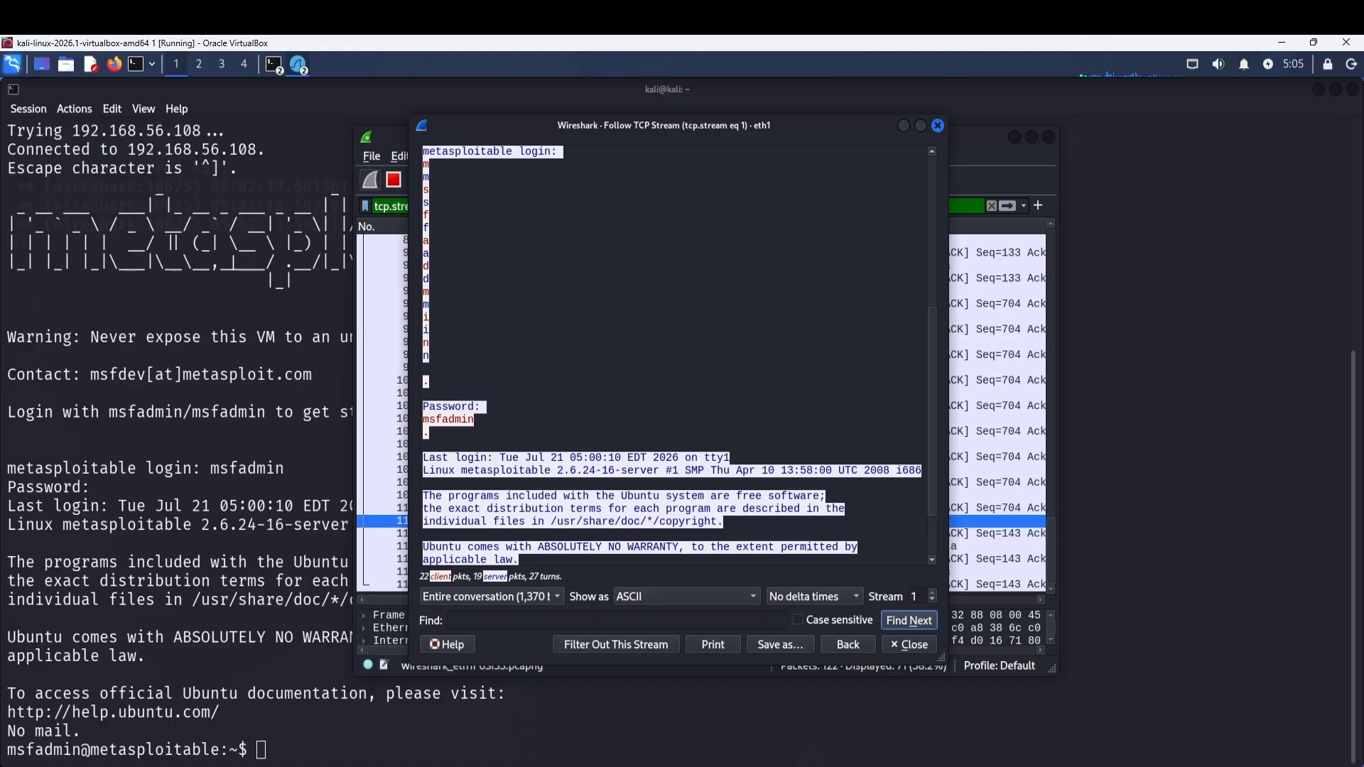
click(938, 125)
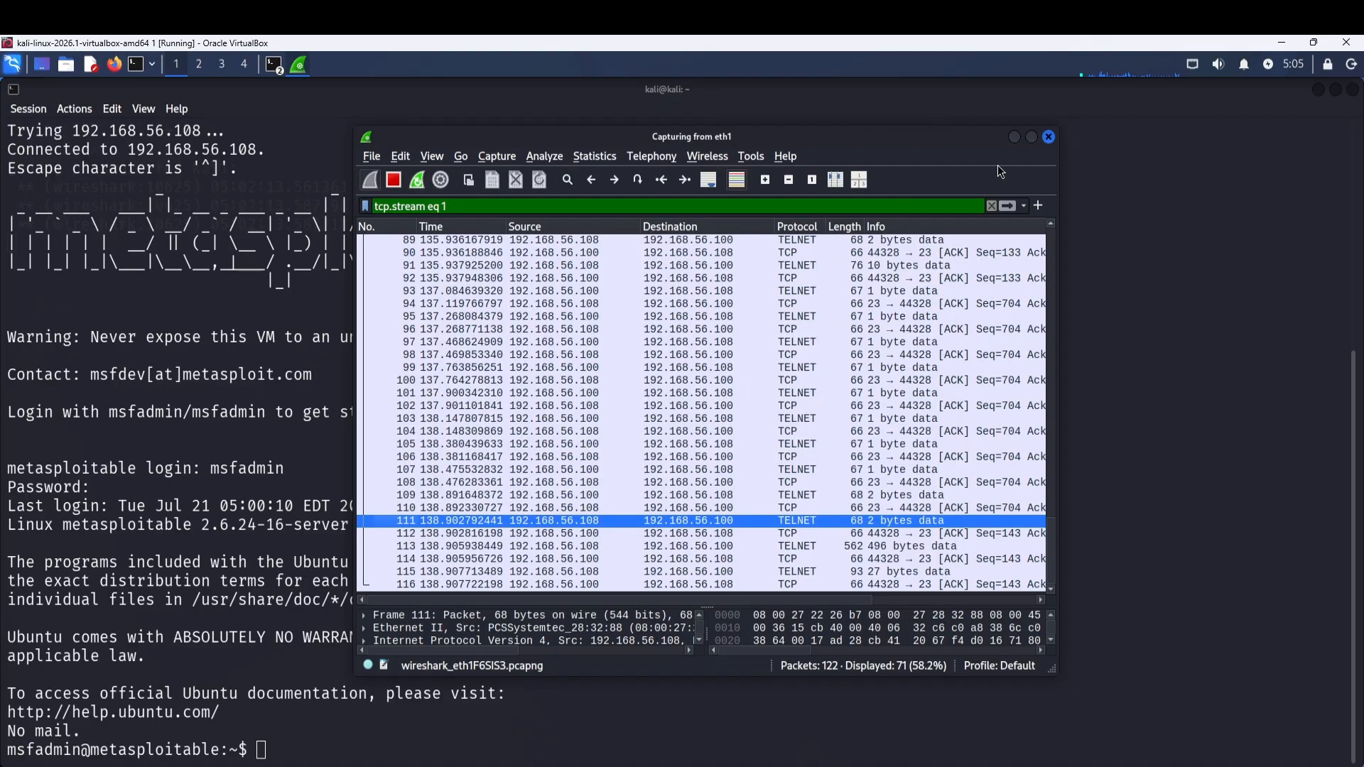
click(1048, 137)
Quit Wireshark without saving the capture and begin typing an echo command in the terminal.
click(586, 419)
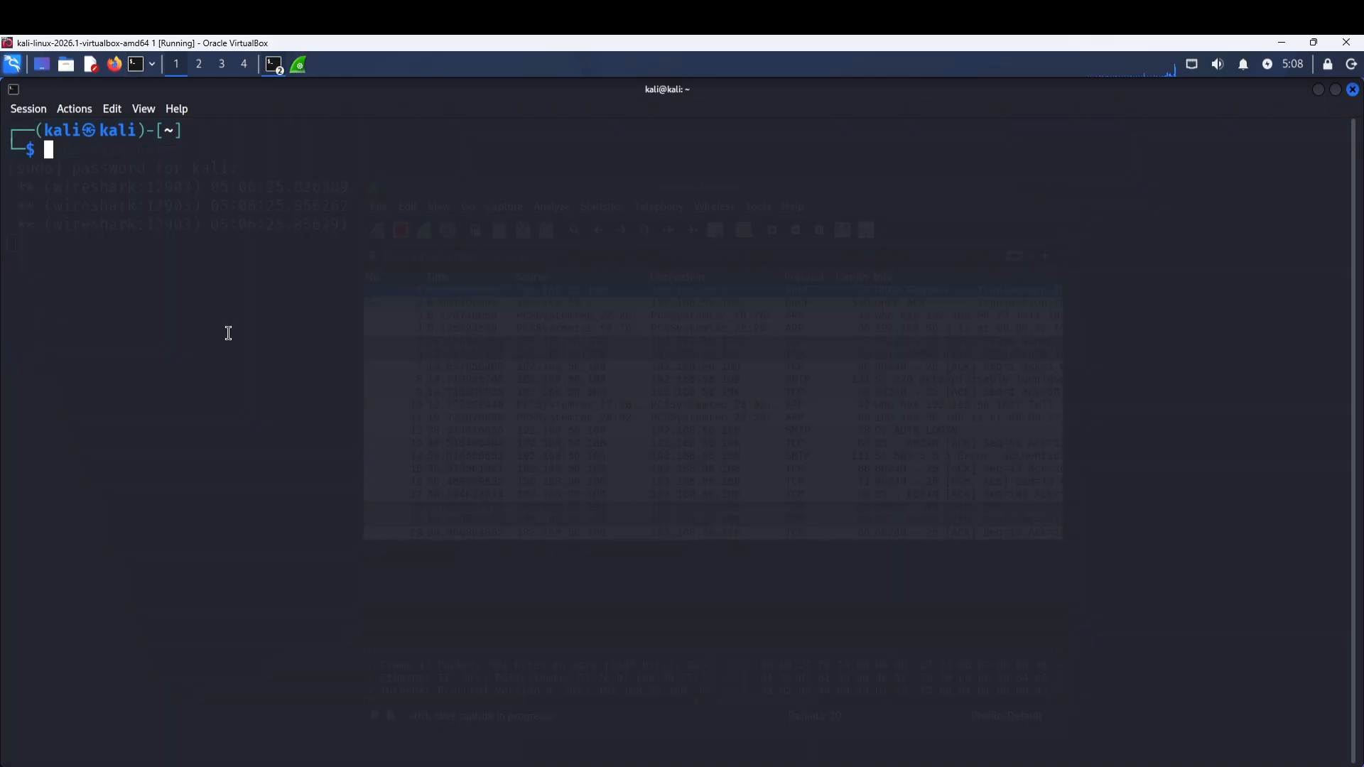
text(o "YWRtaW4=" | base)
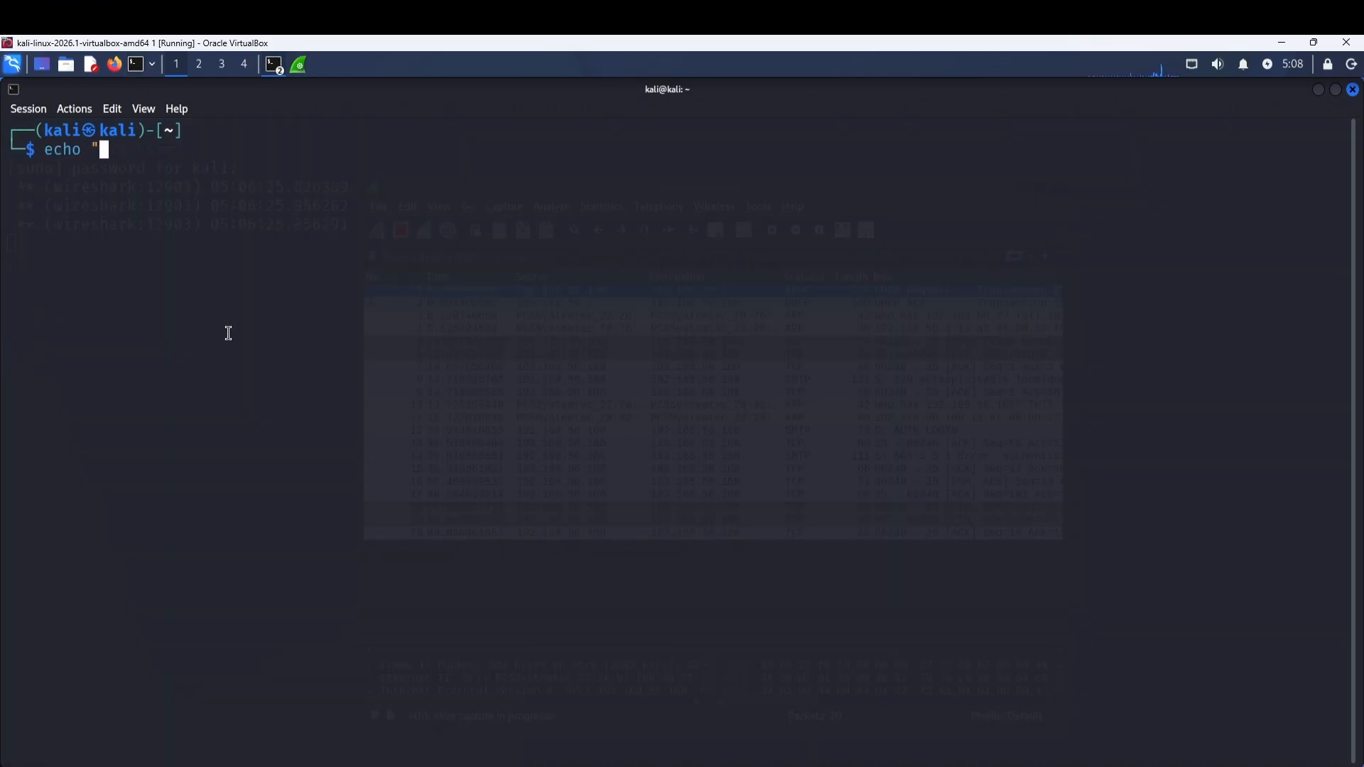
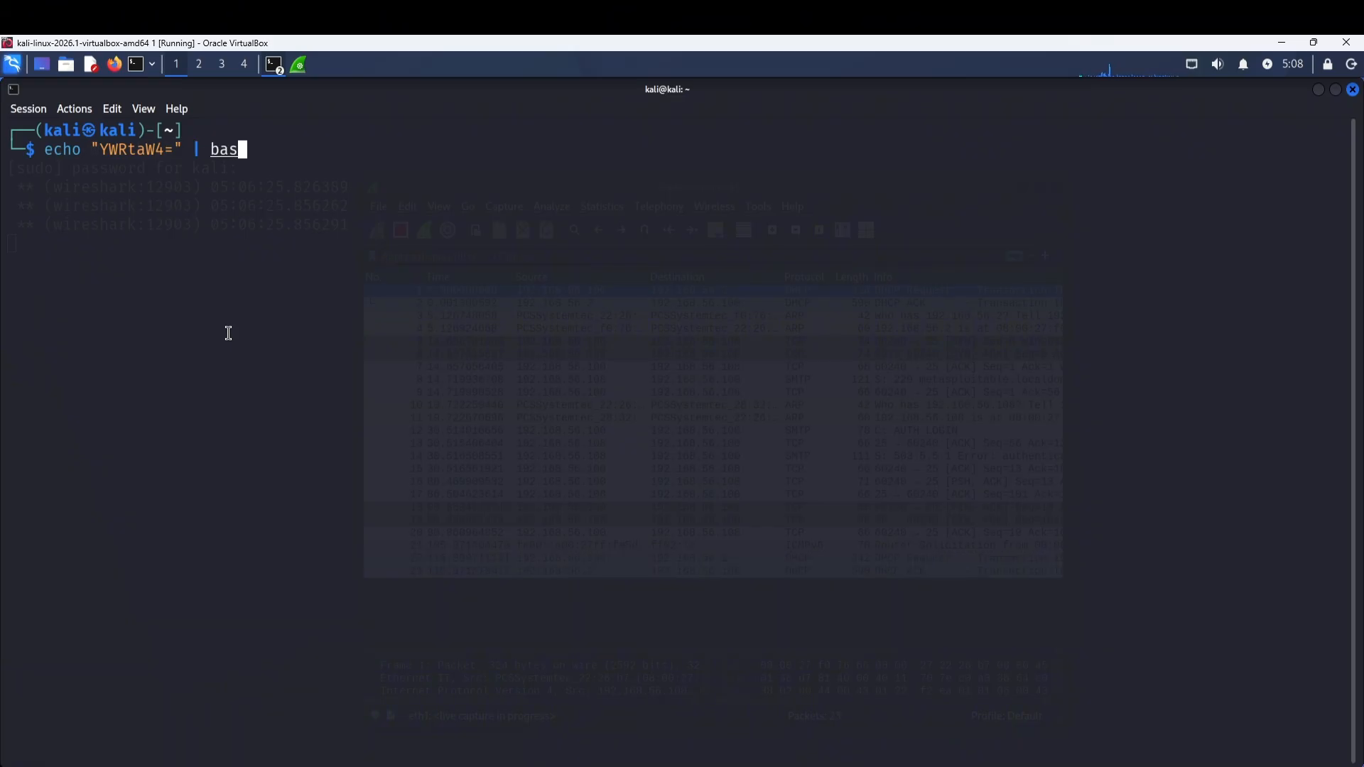
Decode "YWRtaW4=" with base64 -d to reveal the plaintext 'admin'.
text(64 -d)
key(Return)
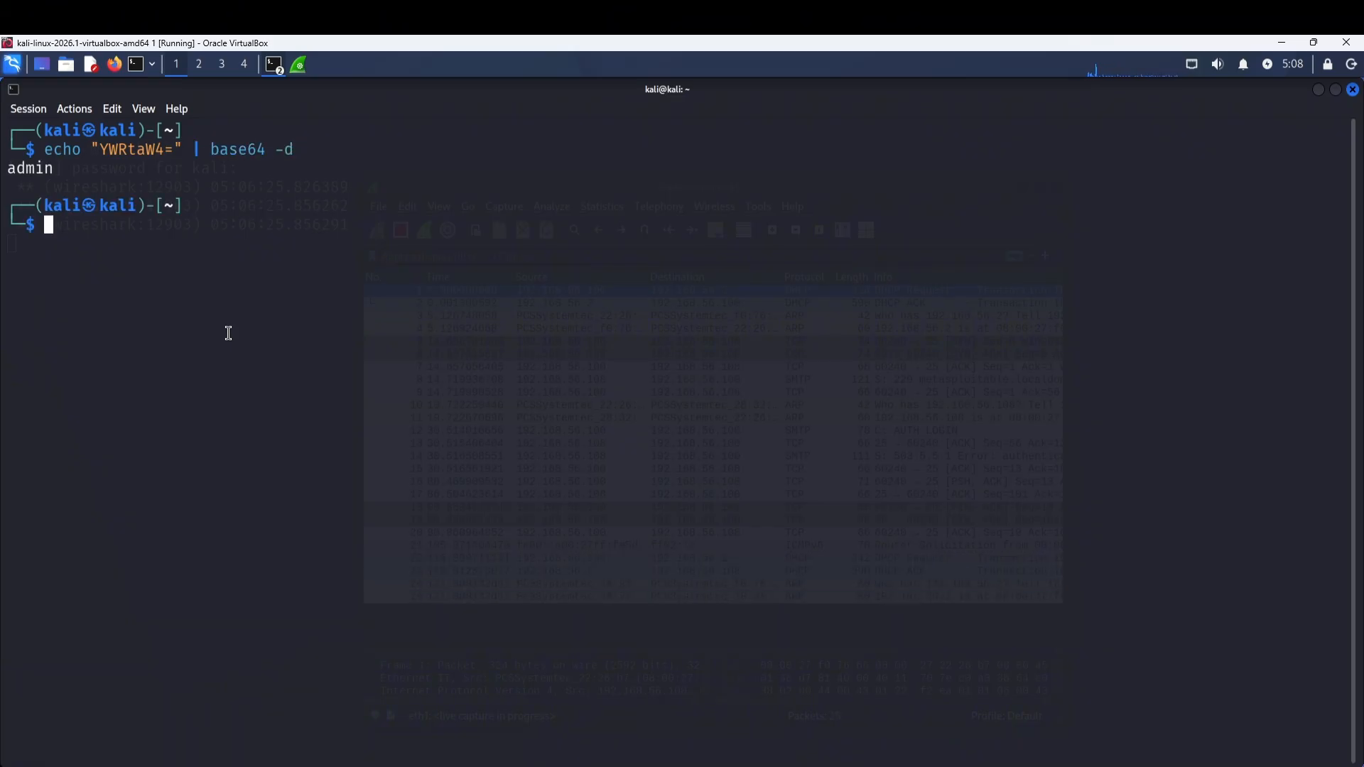
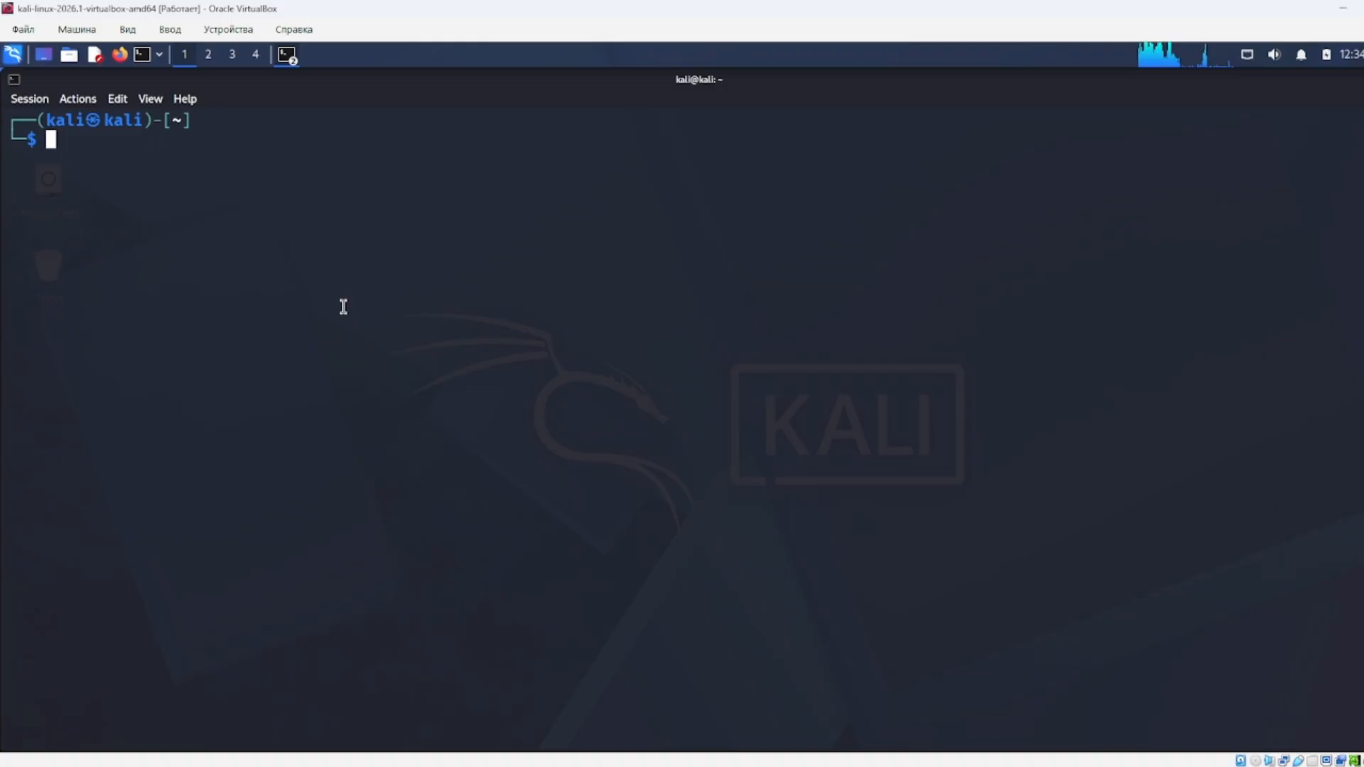
Launch Wireshark as root with 'sudo wireshark' and start a live capture on eth0.
text(sudo wiresh)
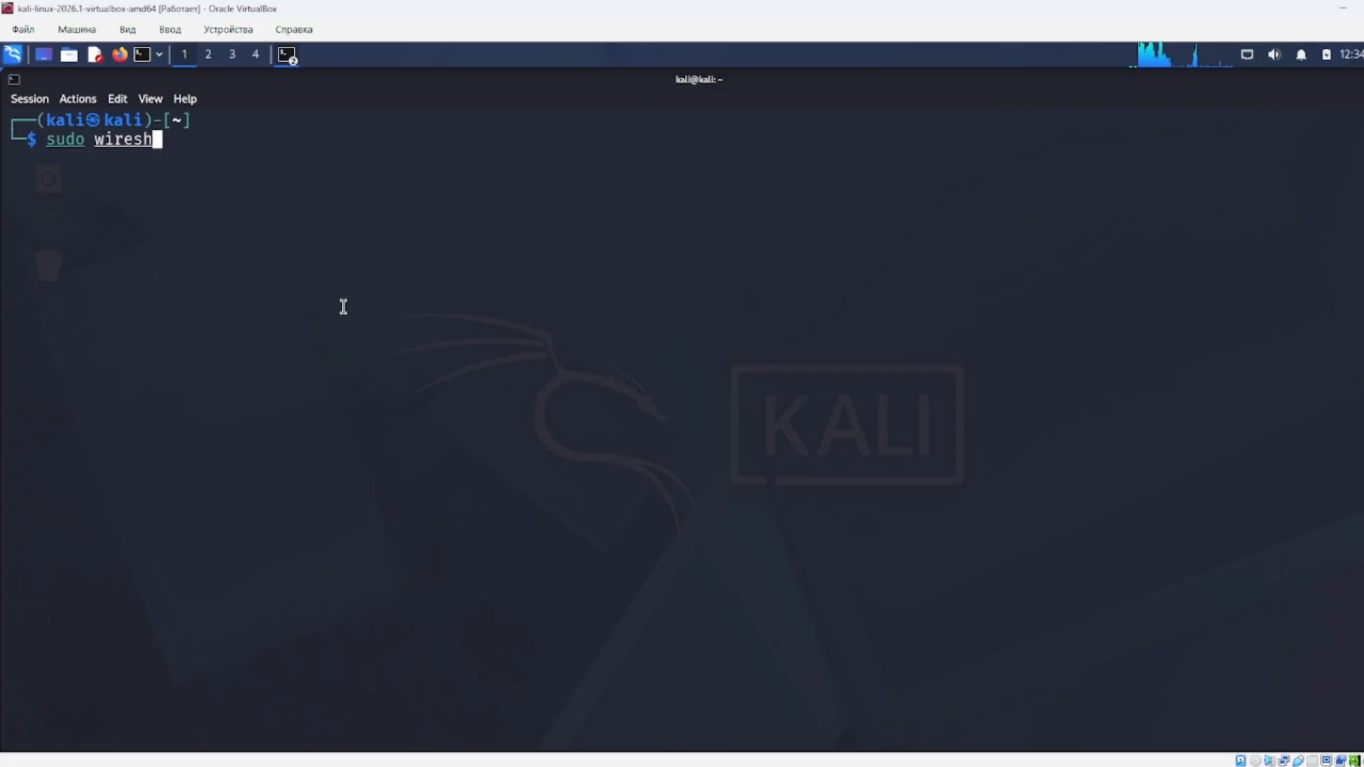
text(ark)
key(Return)
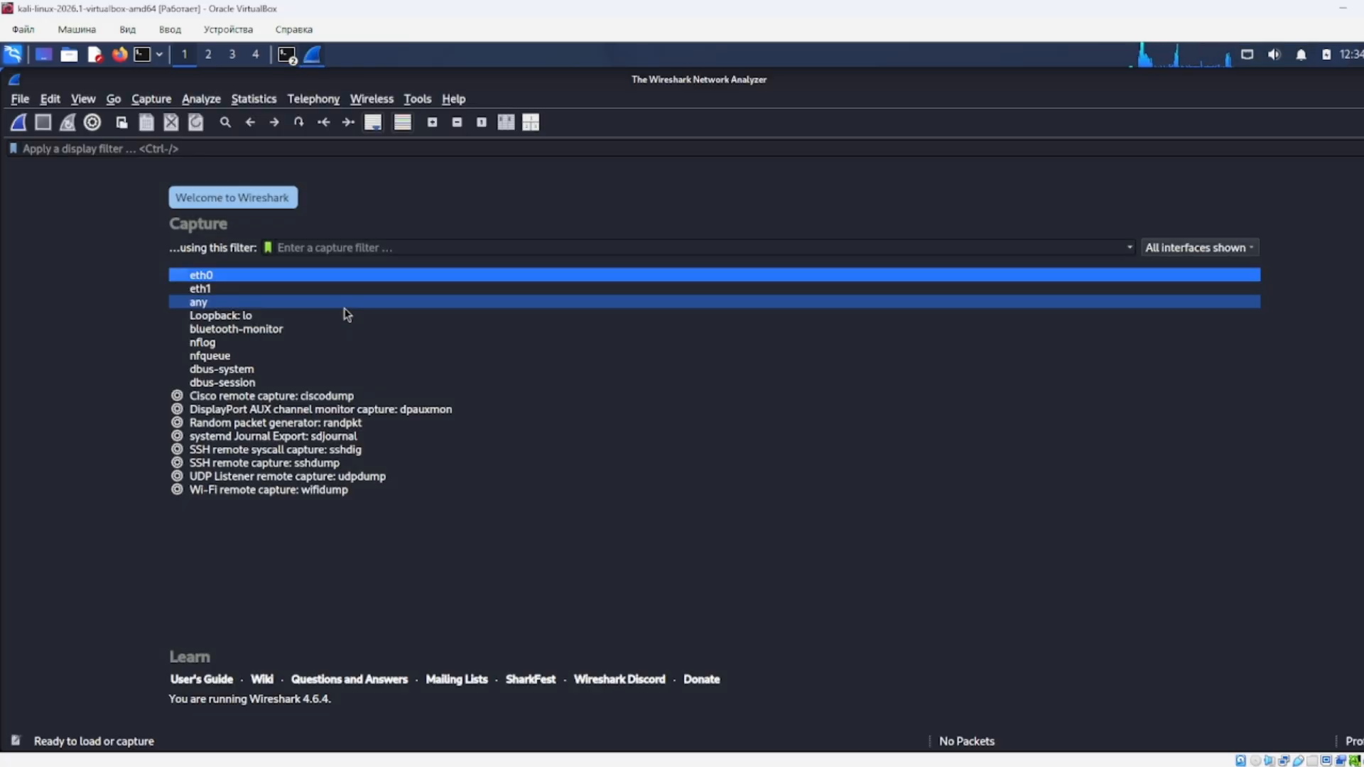
double_click(250, 276)
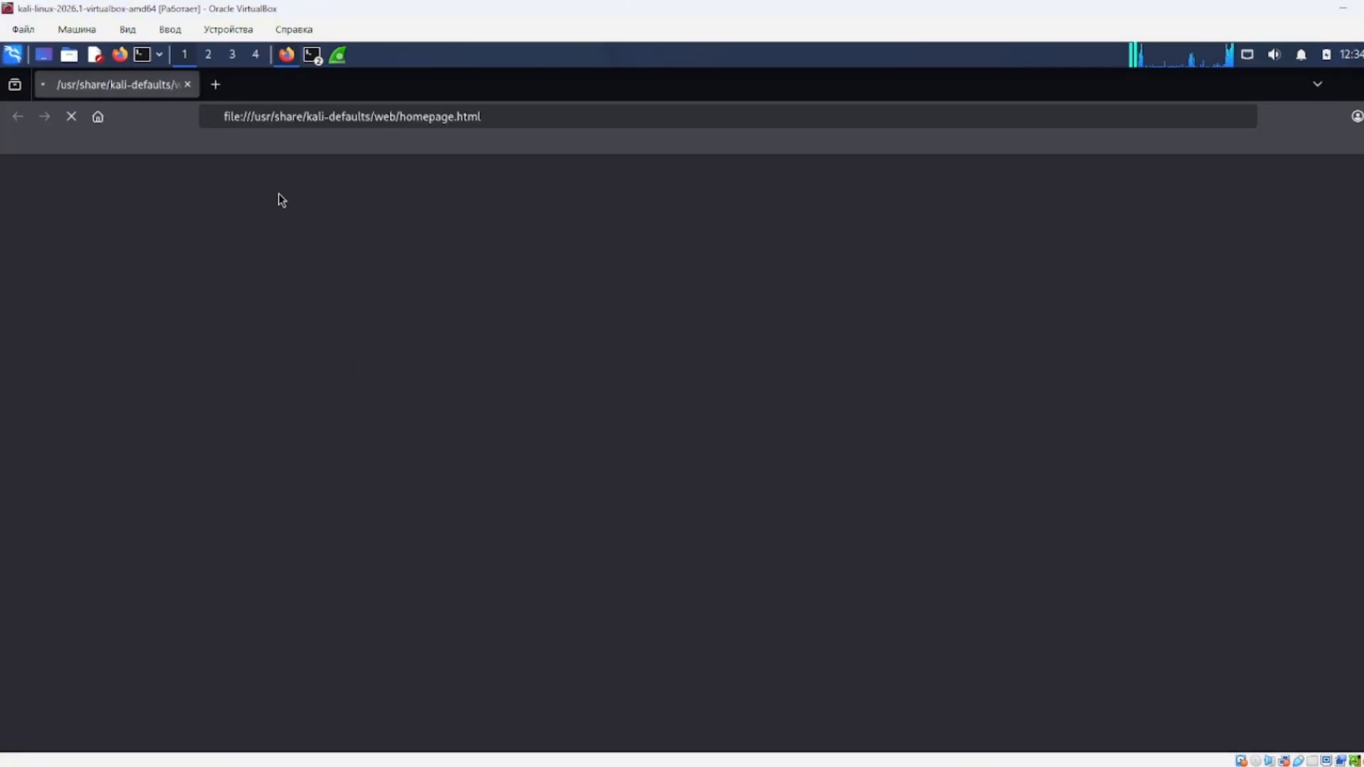
Load example.com and follow its link, then open GitHub and Wikipedia in new tabs.
key(ctrl+l)
text(example)
key(Return)
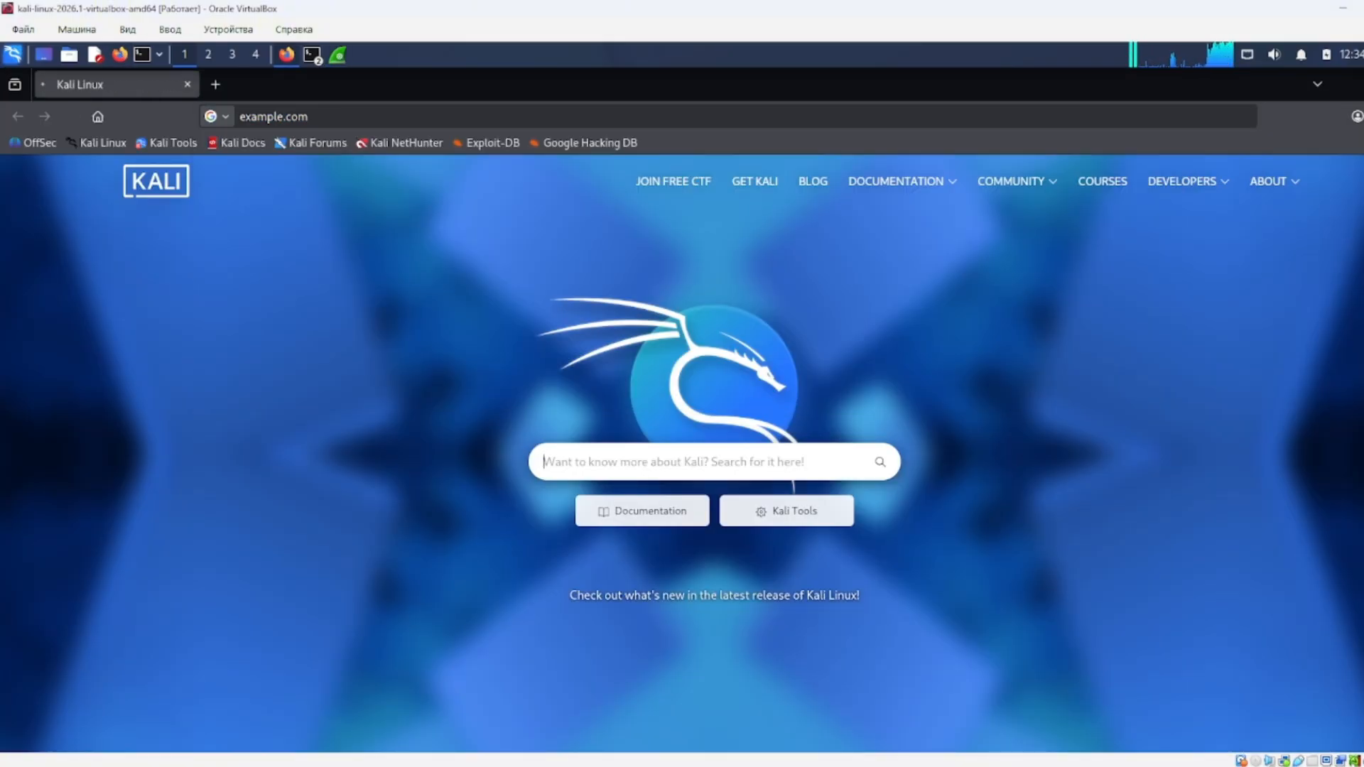
click(305, 315)
click(215, 84)
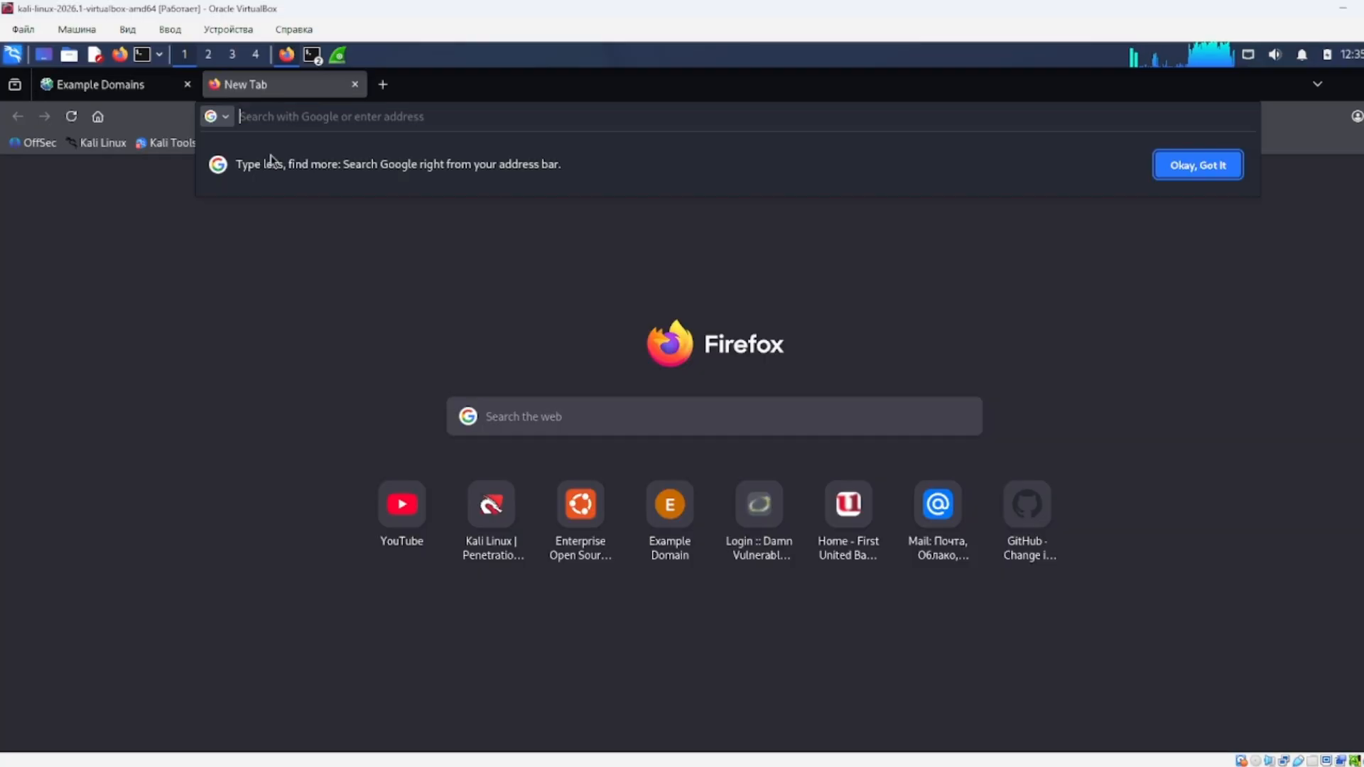
text(github)
key(Return)
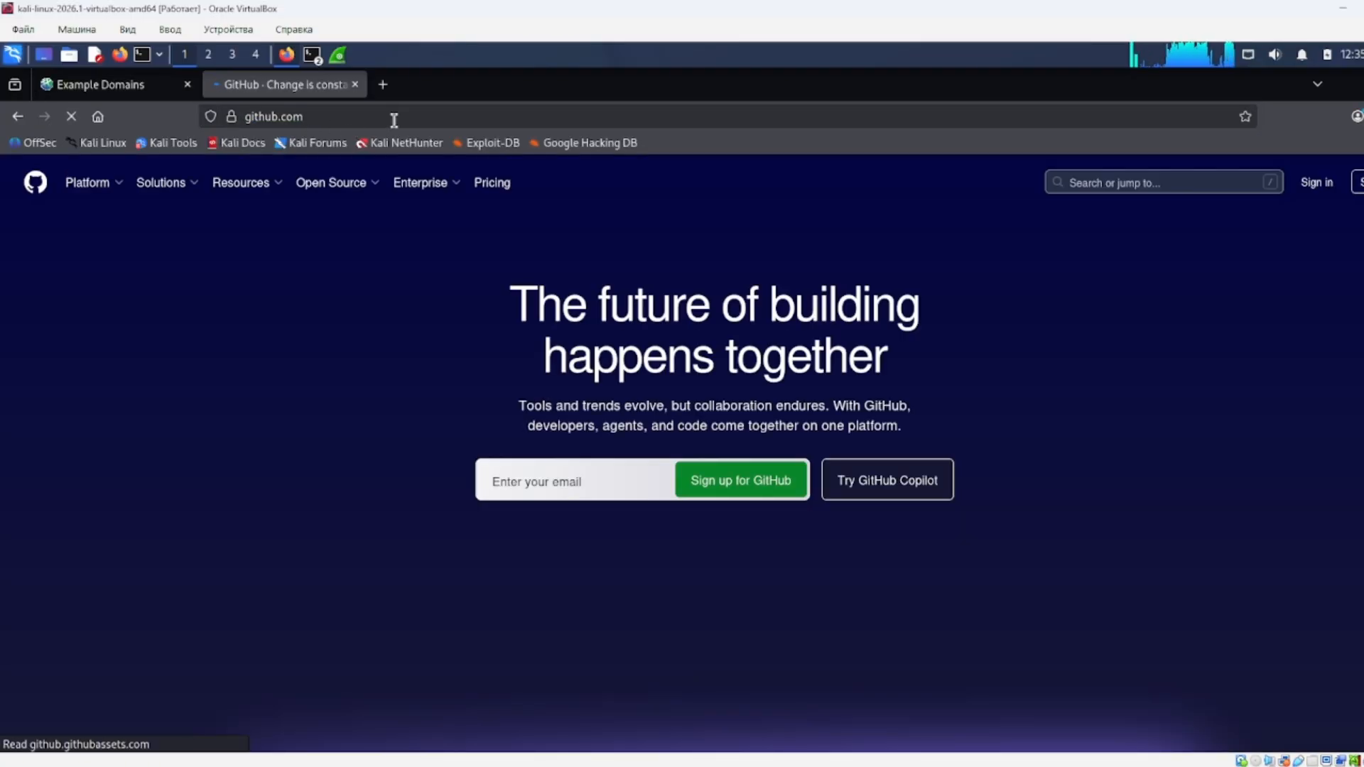
click(382, 85)
text(wi)
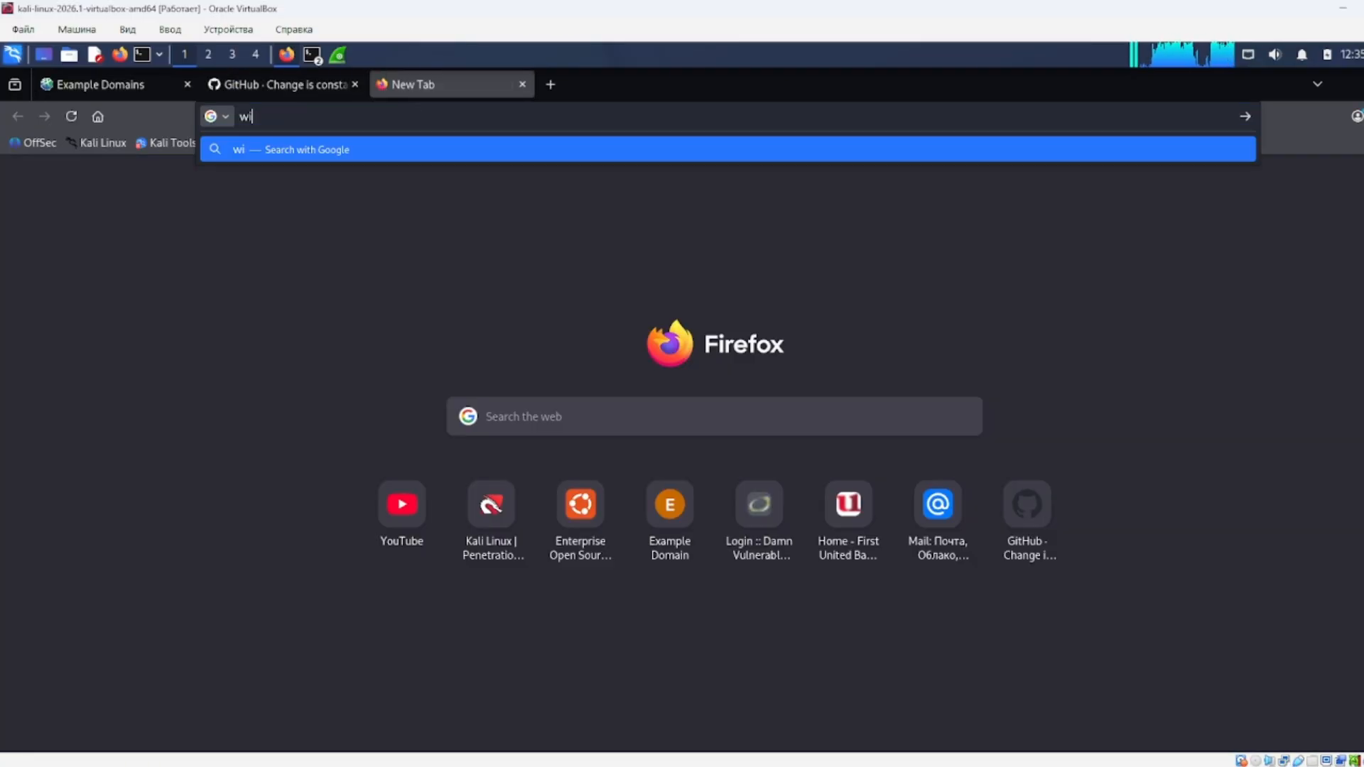
text(kipedia)
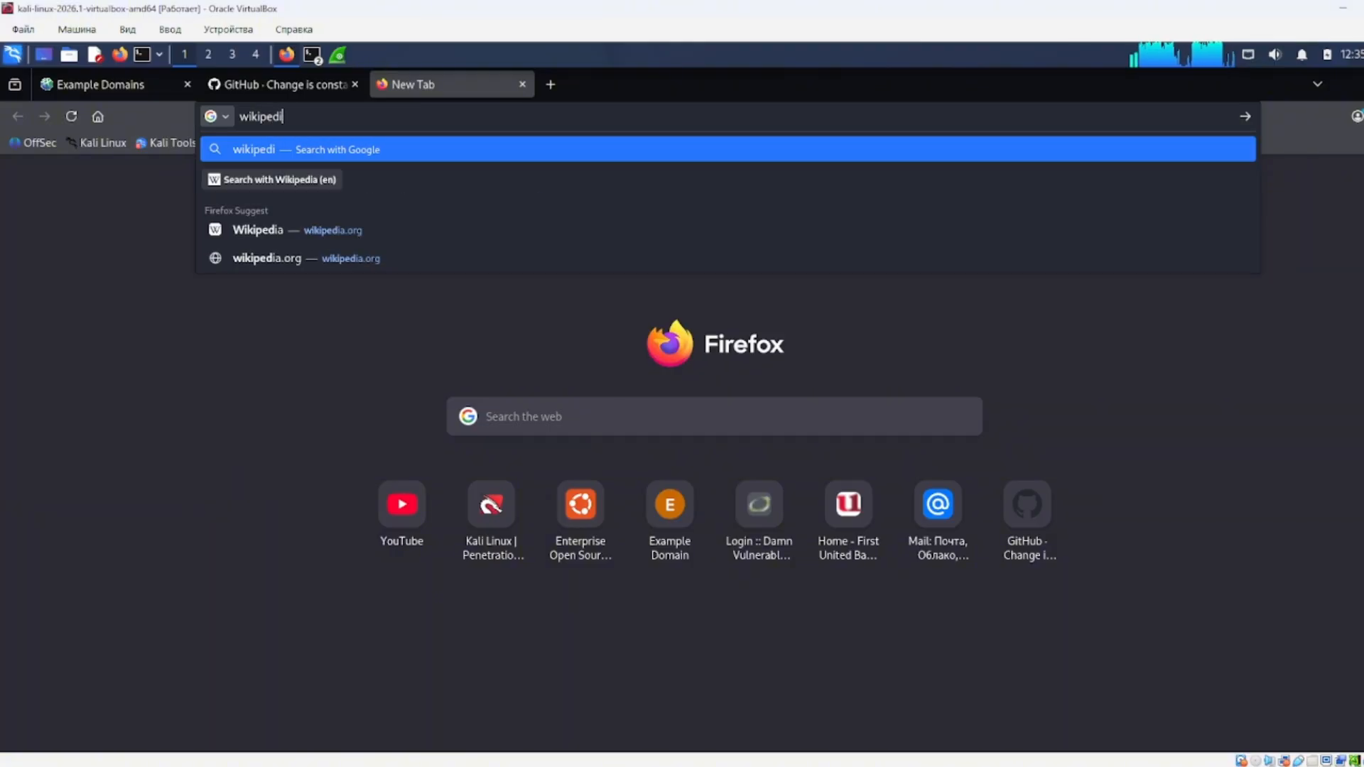
key(Down)
key(Down)
key(Down)
key(Return)
Open Cloudflare, ubuntu.com and kali.org, each in its own new tab.
key(ctrl+t)
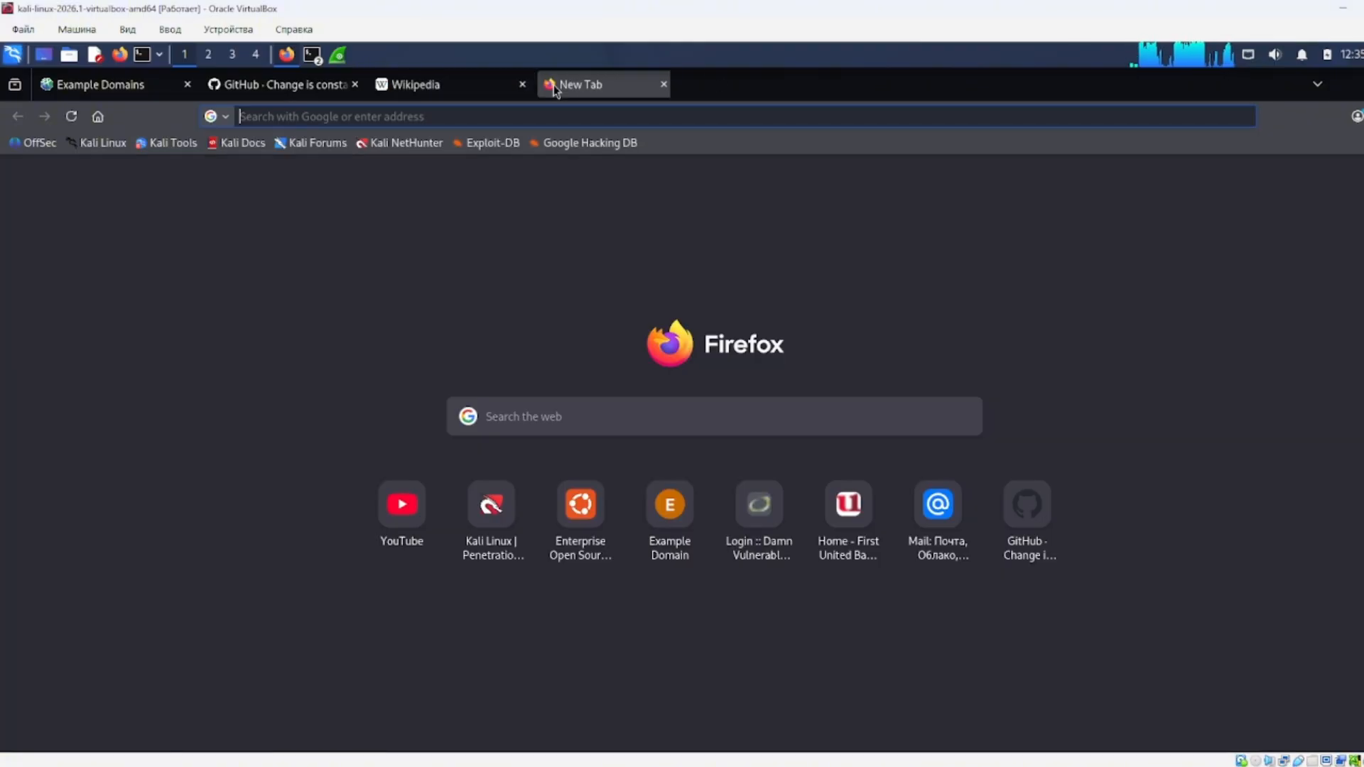
text(cl)
key(Down)
key(Down)
key(Down)
key(Return)
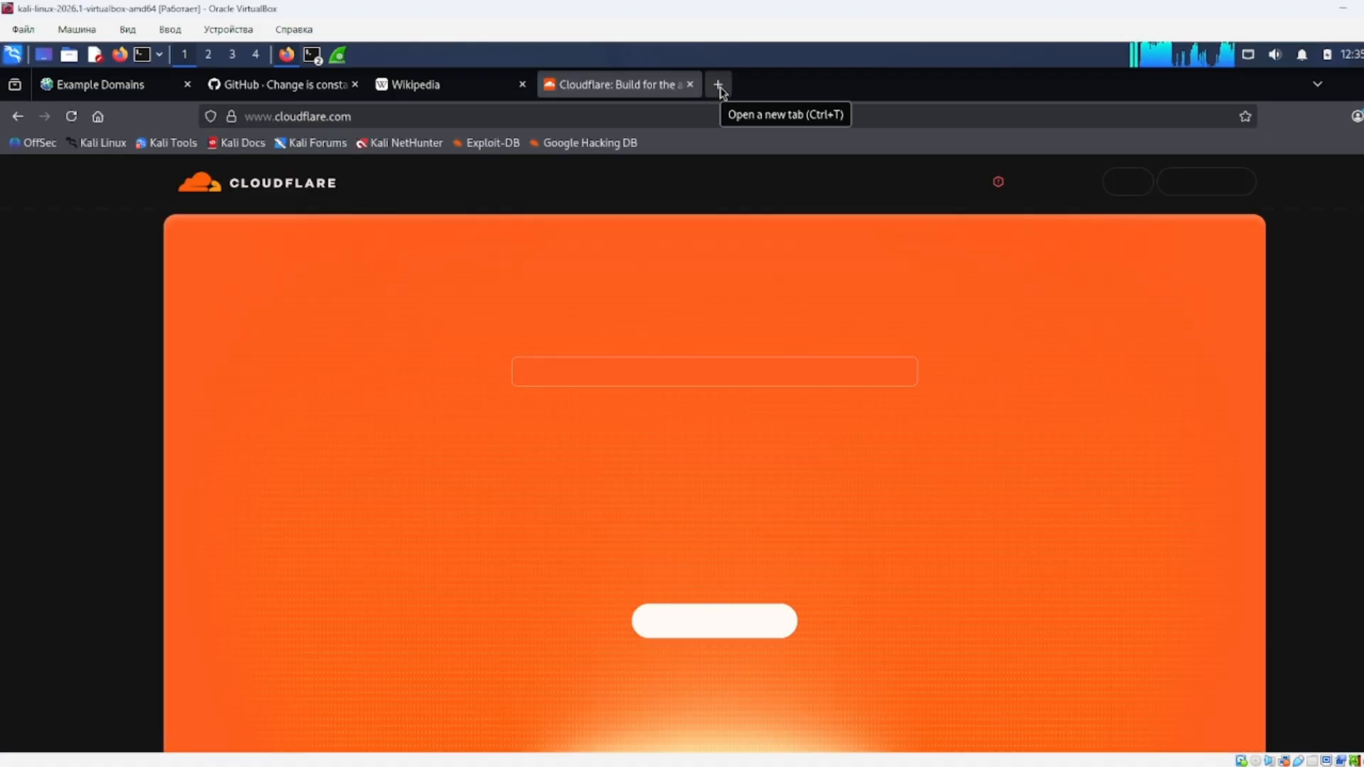
click(718, 85)
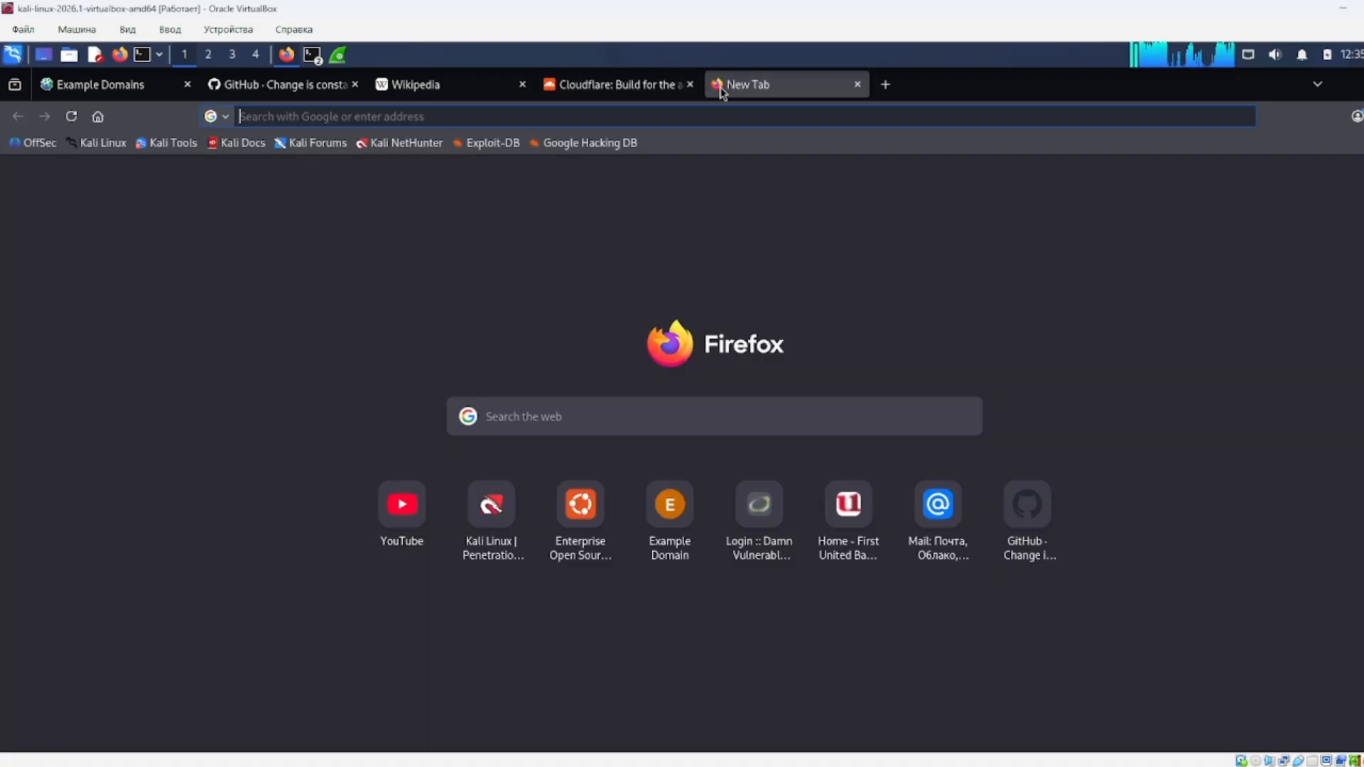
text(ubuntu.com)
key(Return)
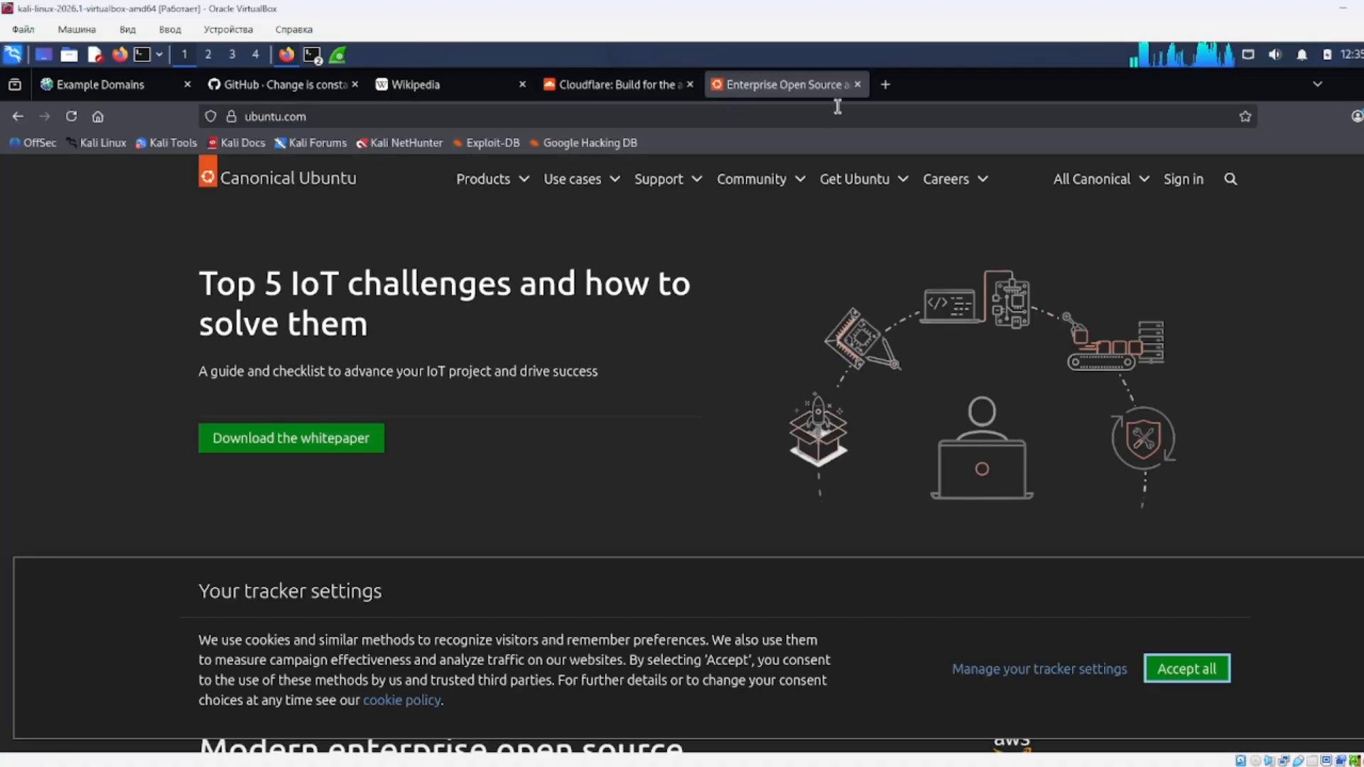
click(885, 85)
text(kali.org/)
key(Return)
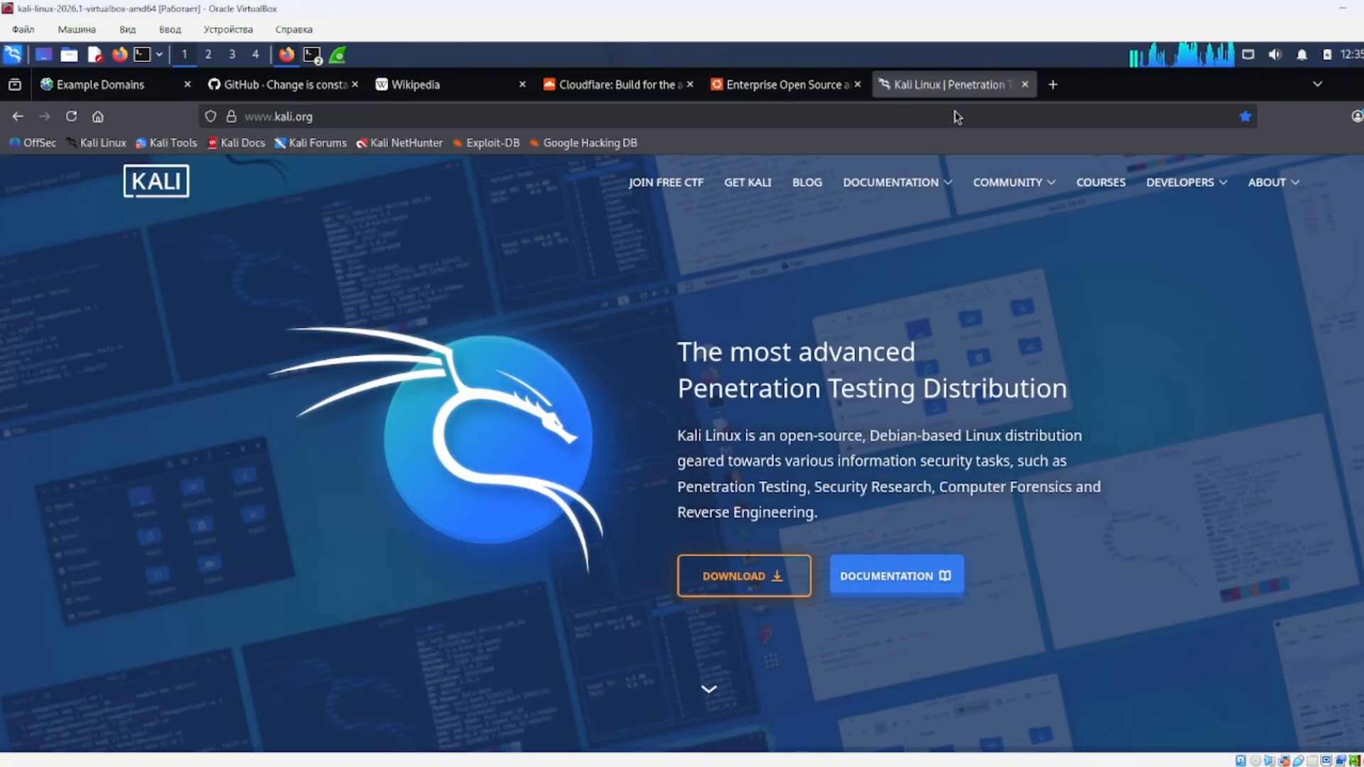
Load Stack Overflow's newest questions and python.org in new tabs, then return to Wireshark.
click(1052, 84)
text(sta)
key(Down)
key(Return)
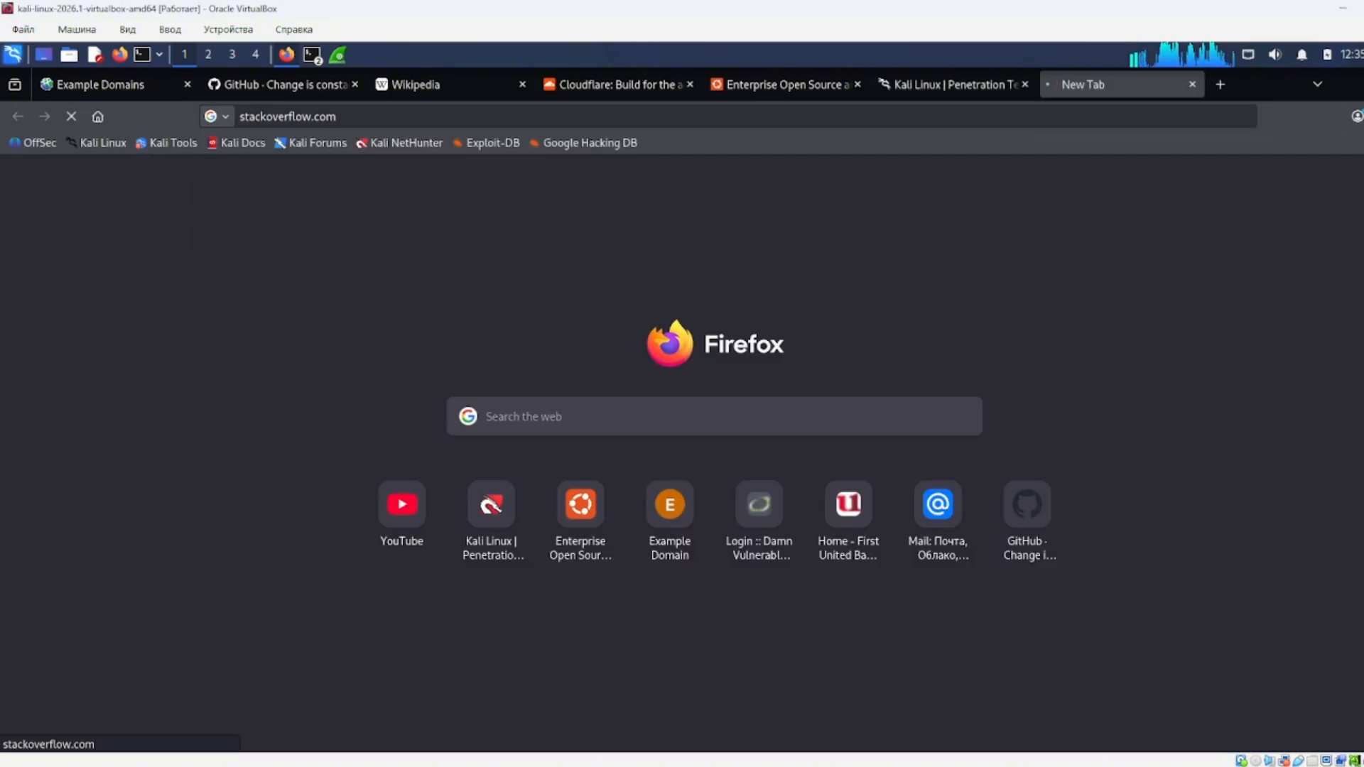
scroll(681, 455, down, 5)
key(ctrl+t)
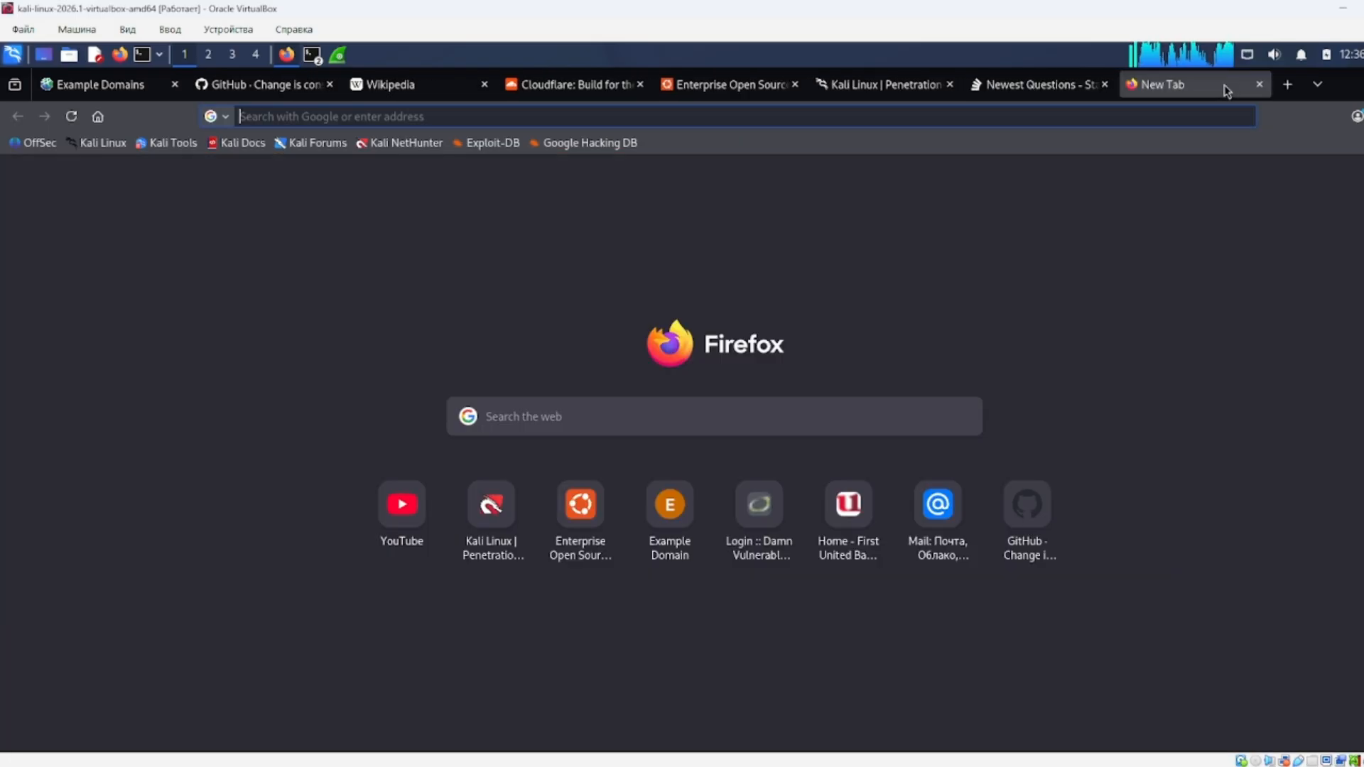
text(pyth)
key(Down)
key(Return)
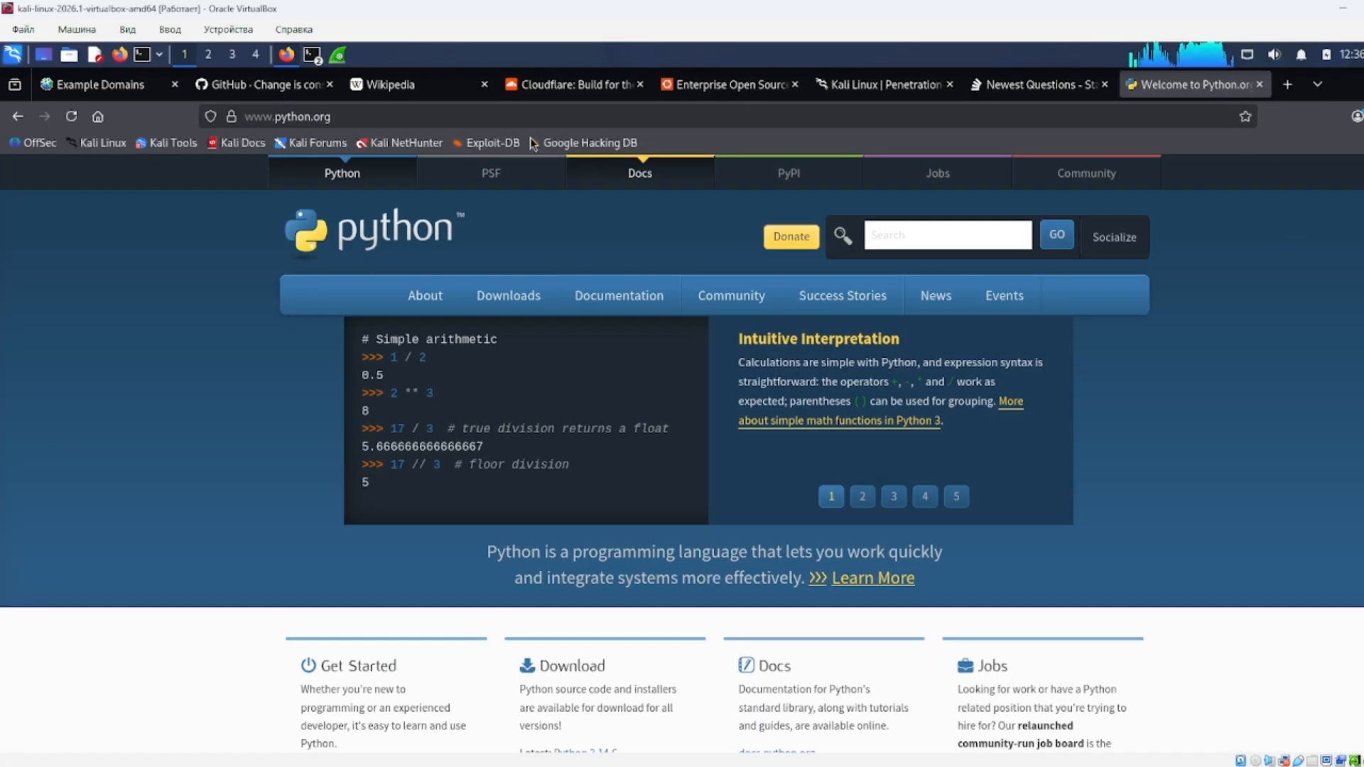
click(337, 54)
Apply the display filter 'dns' to show only DNS packets.
drag(1363, 536, 1363, 182)
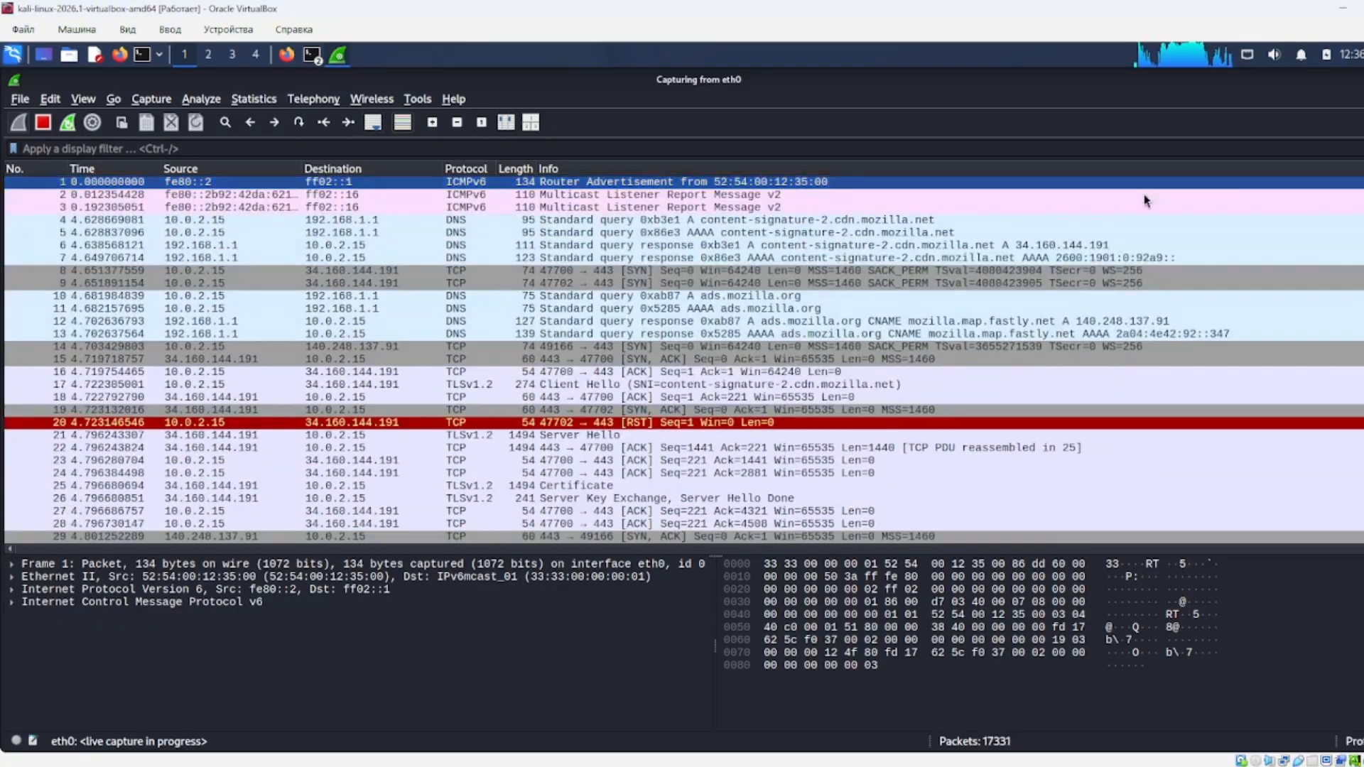
scroll(760, 196, down, 11)
scroll(760, 196, down, 20)
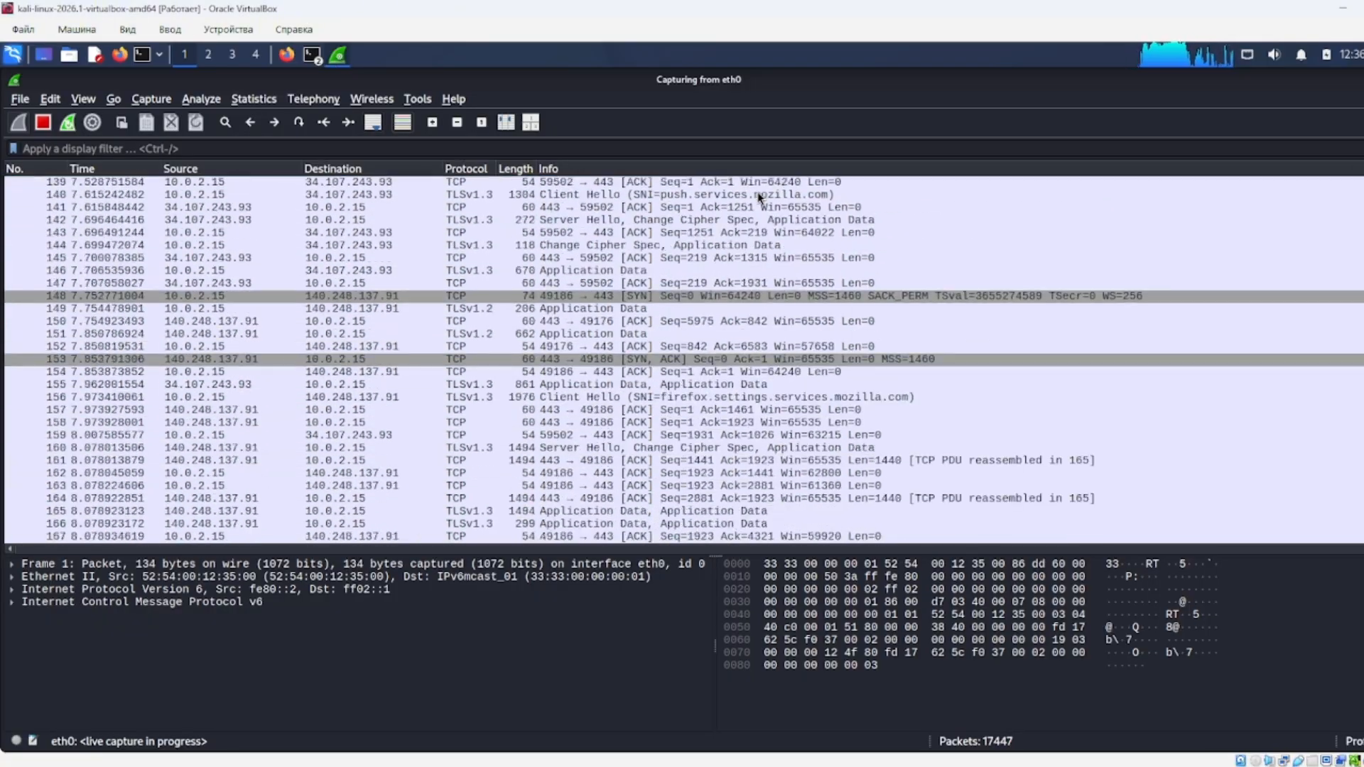
scroll(760, 199, down, 20)
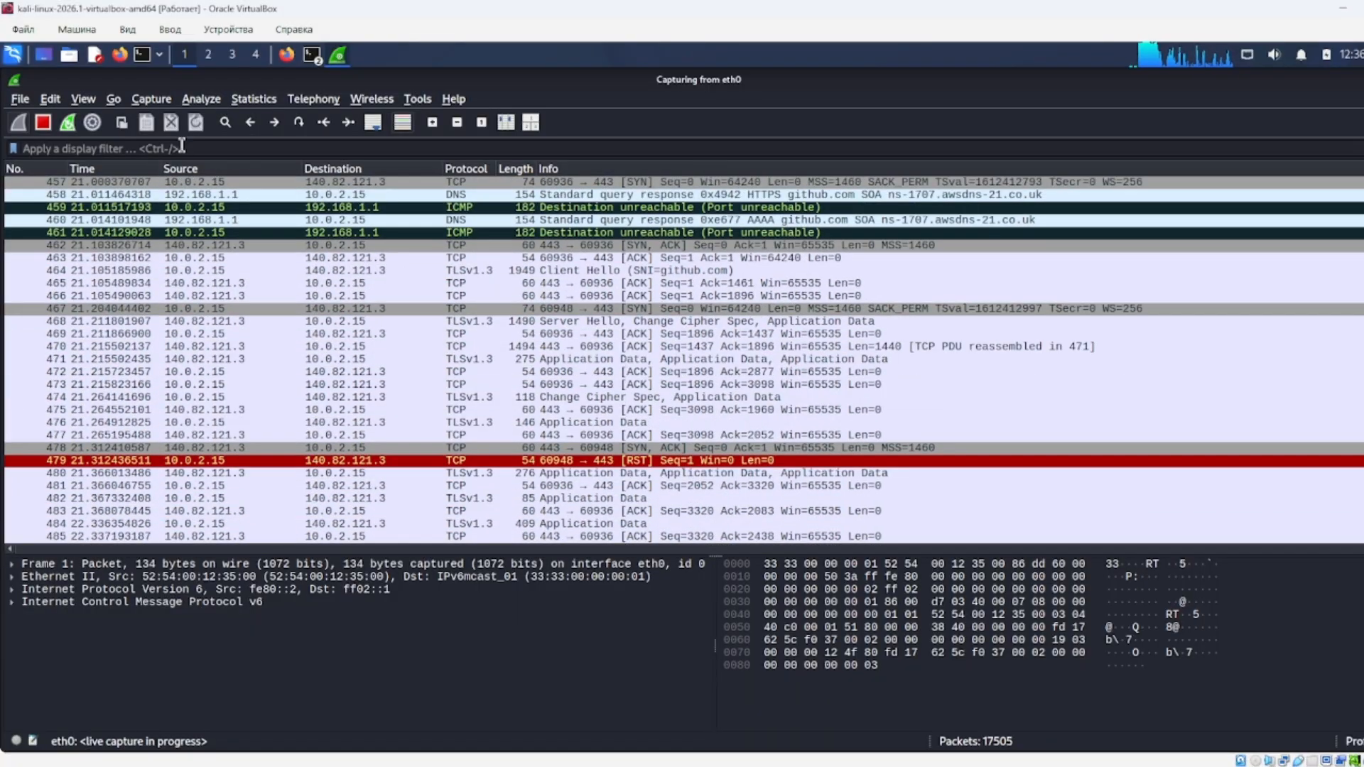
click(182, 147)
text(dns)
key(Return)
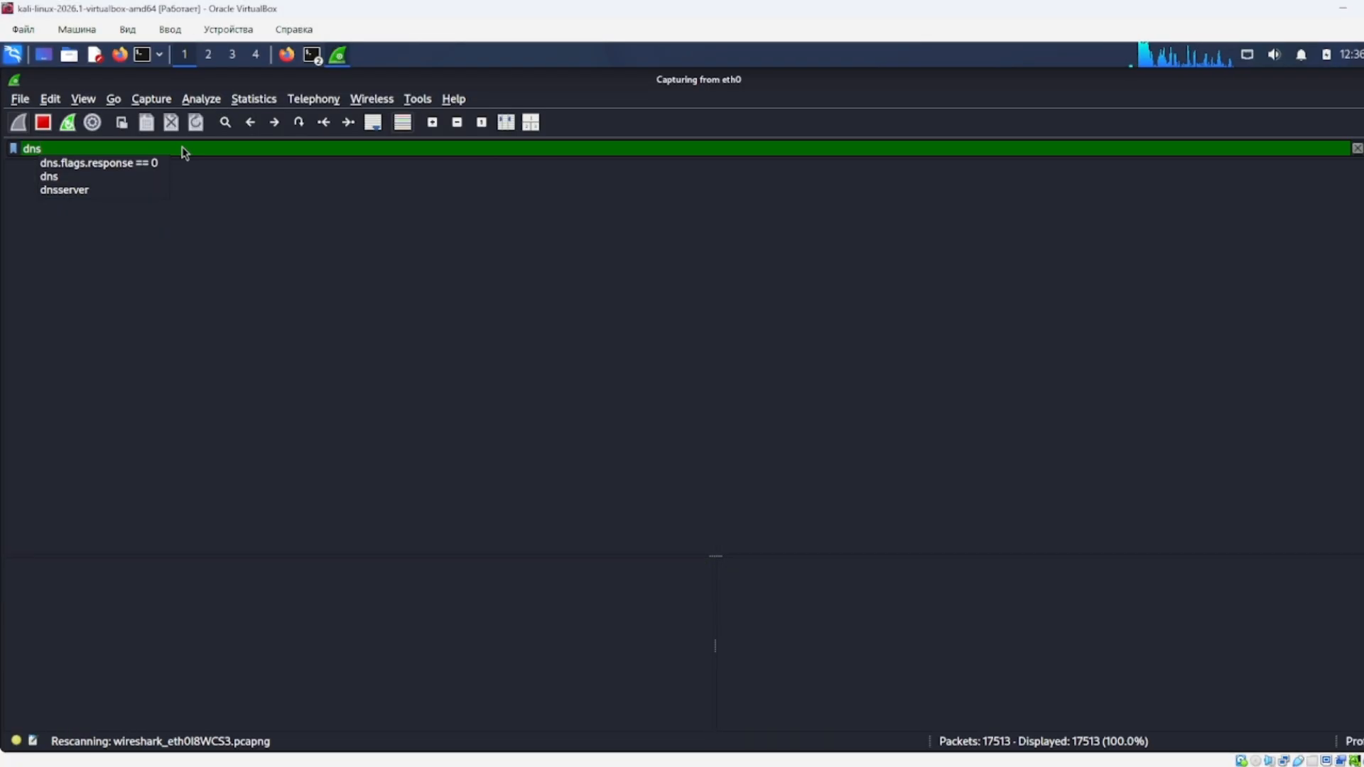
Inspect DNS packets 186 and 114, expanding the query details and Questions field.
scroll(664, 237, down, 1)
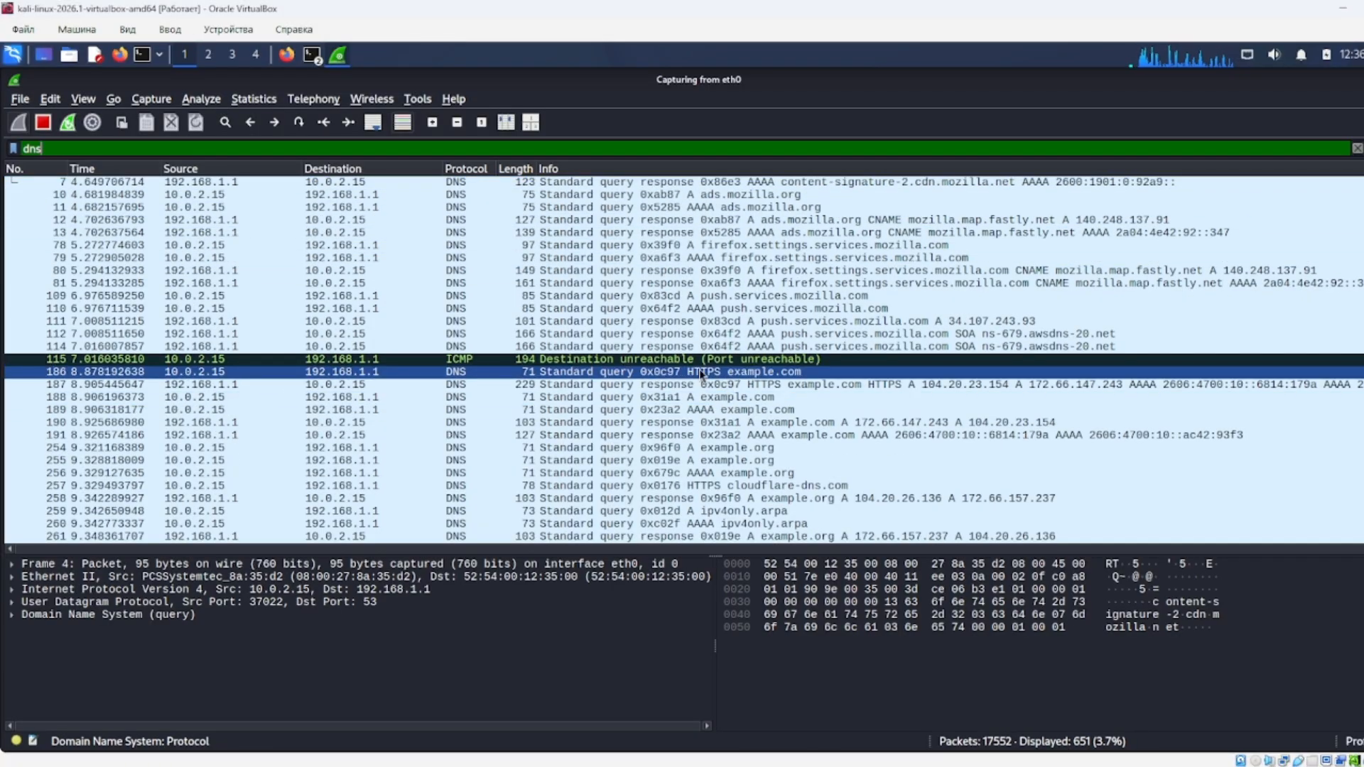
double_click(666, 369)
double_click(855, 322)
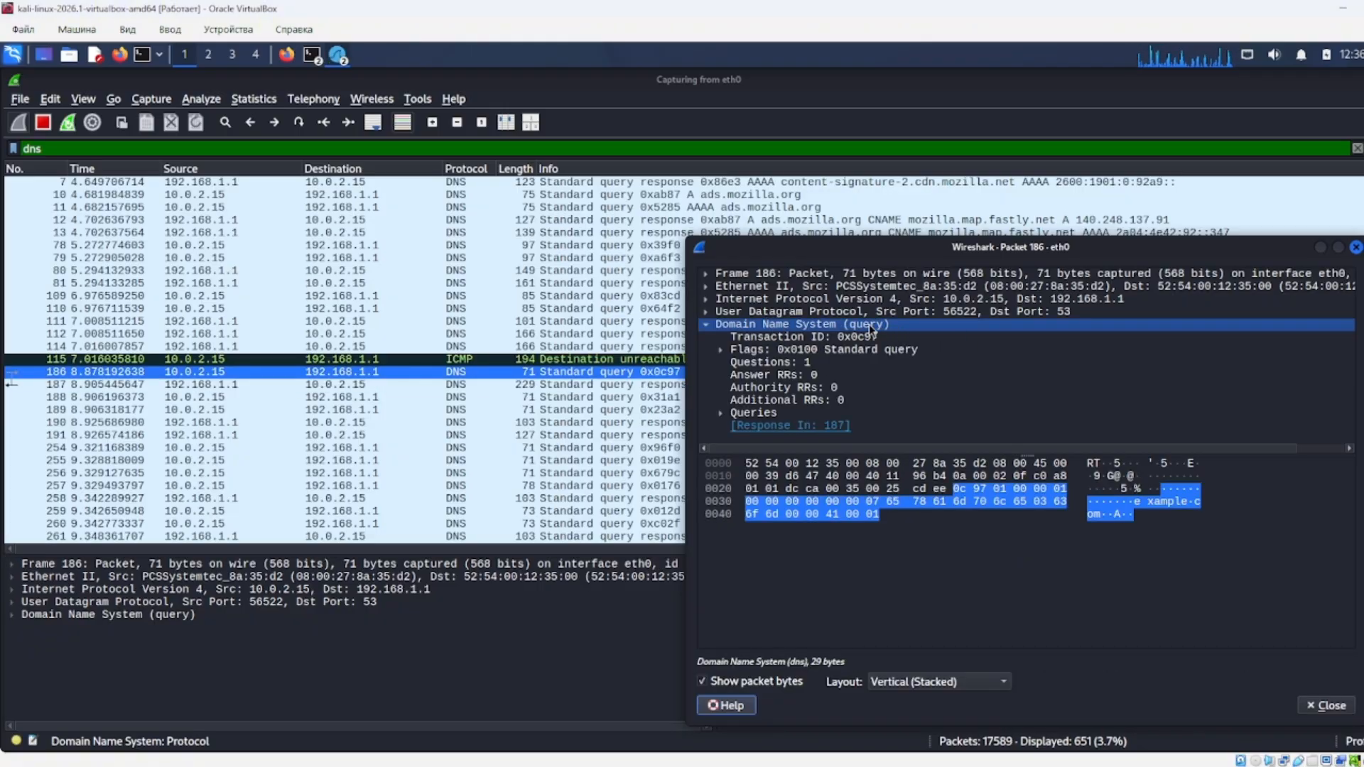
click(1355, 247)
double_click(720, 345)
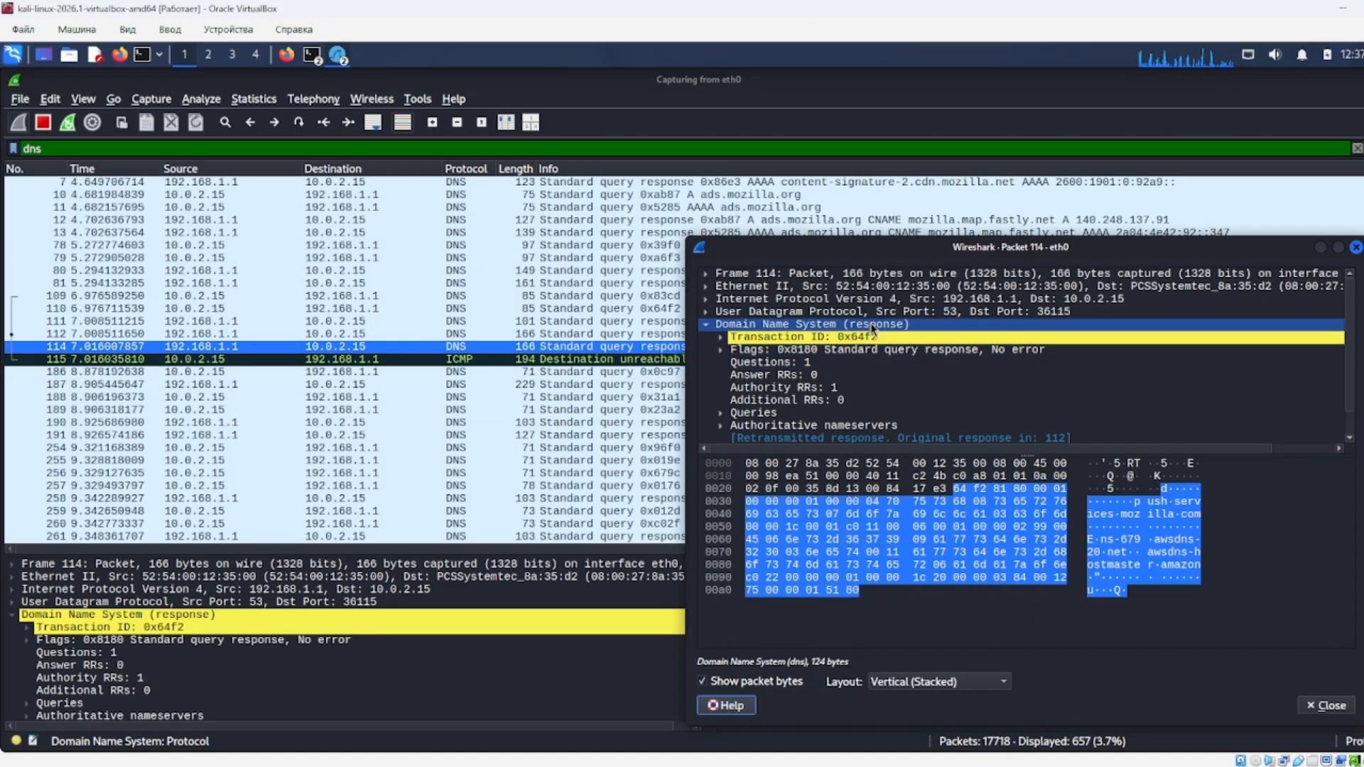
click(841, 362)
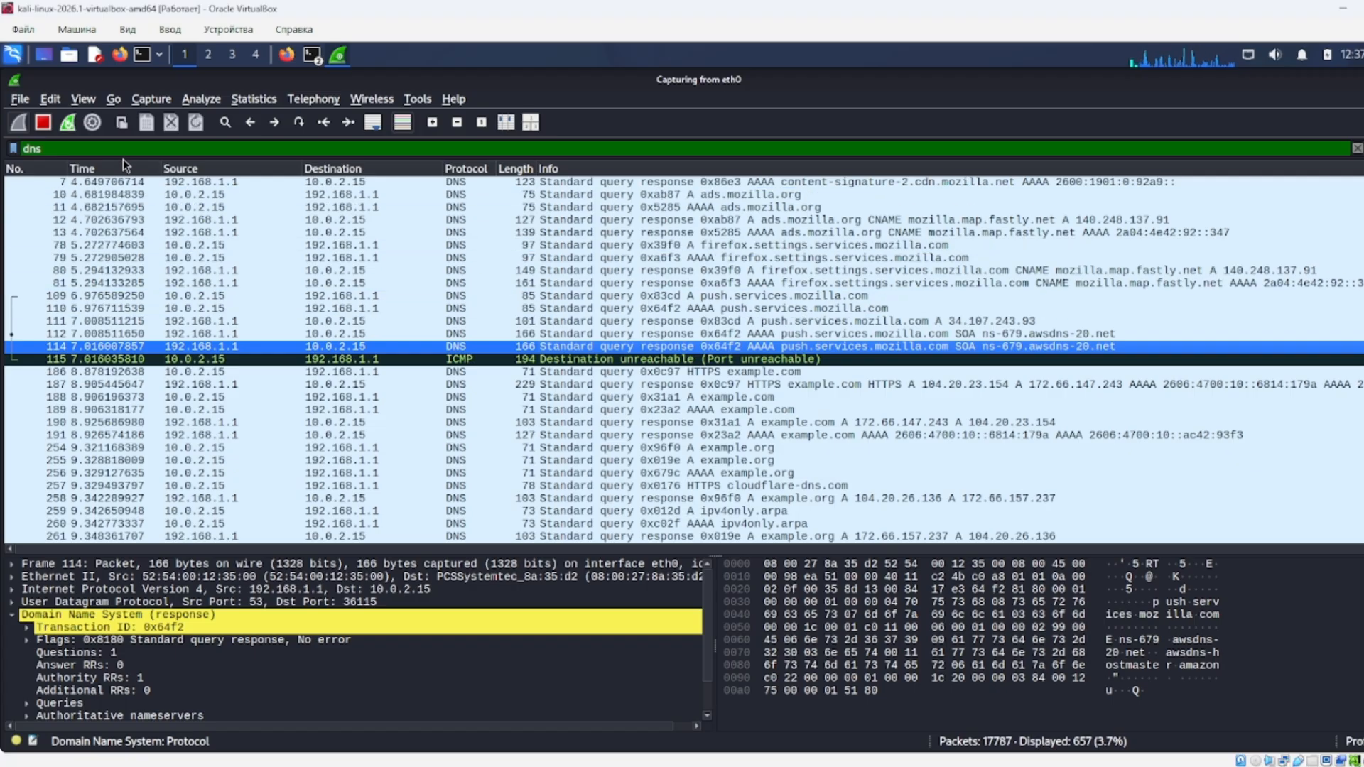
Change the filter to 'dns.flags.response == 0' and inspect query packet 10617.
text(.flags)
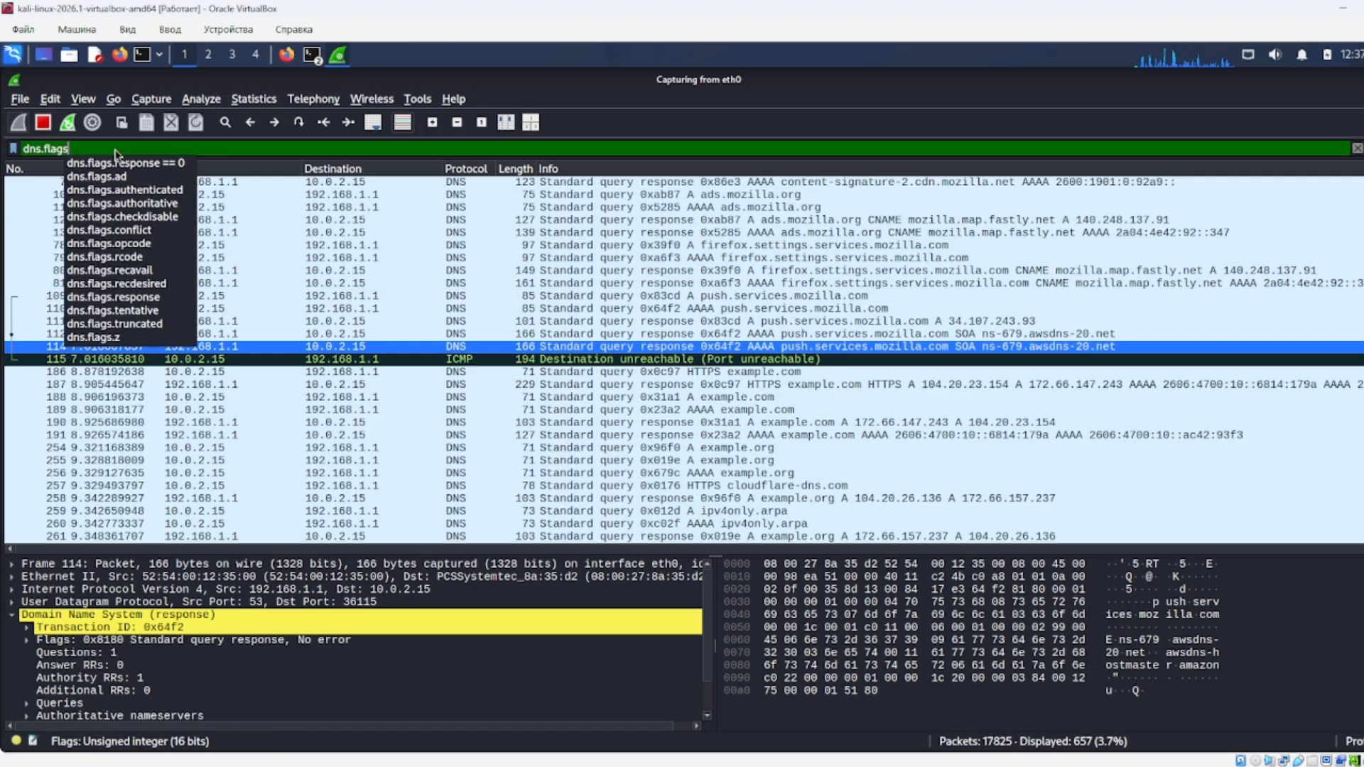
text(.response == 0)
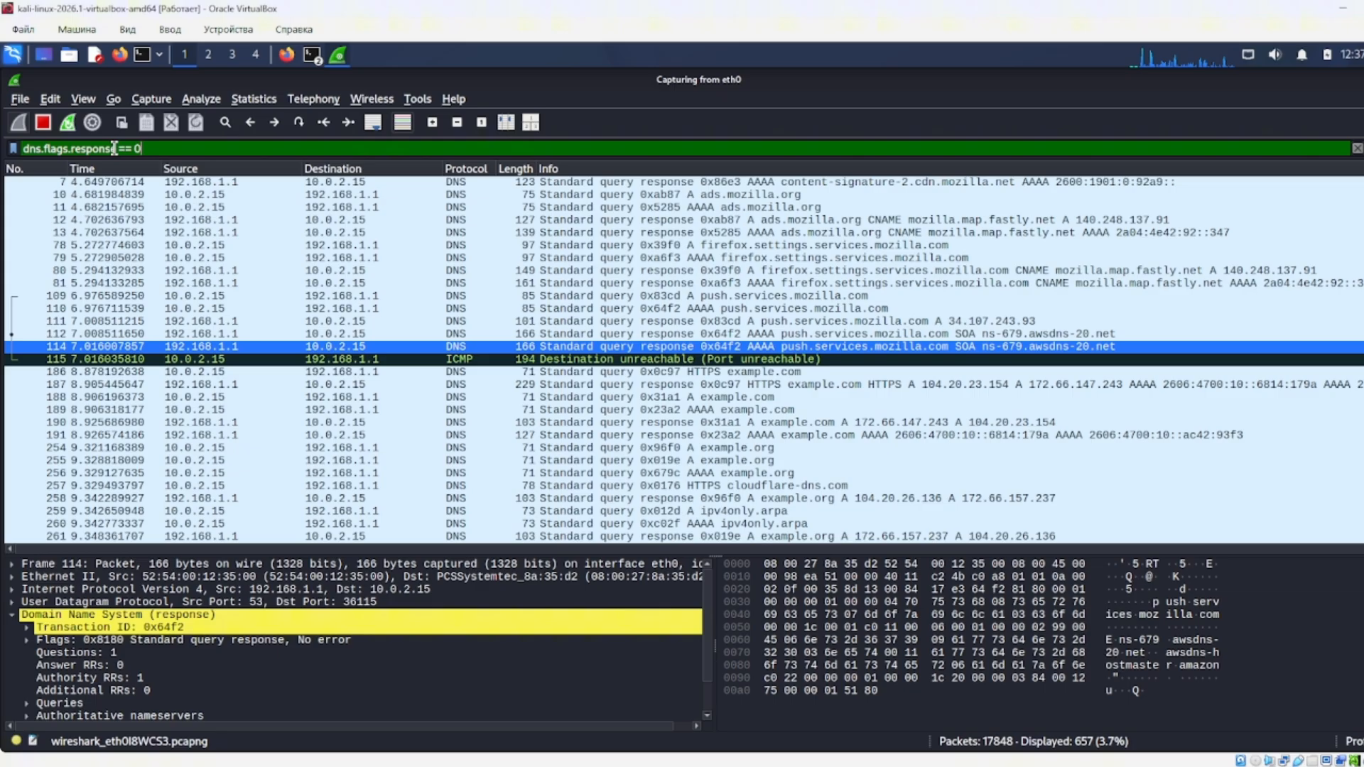
key(Return)
scroll(697, 347, down, 20)
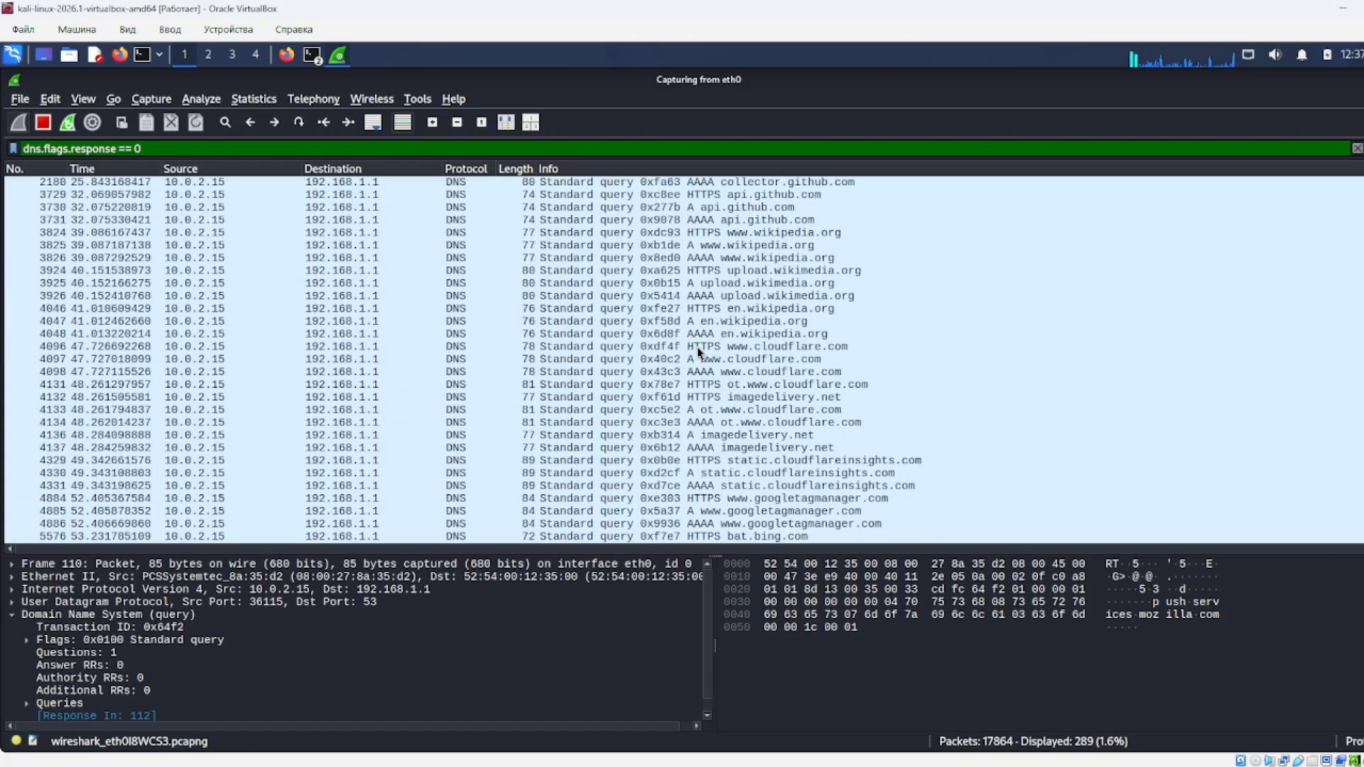
double_click(684, 347)
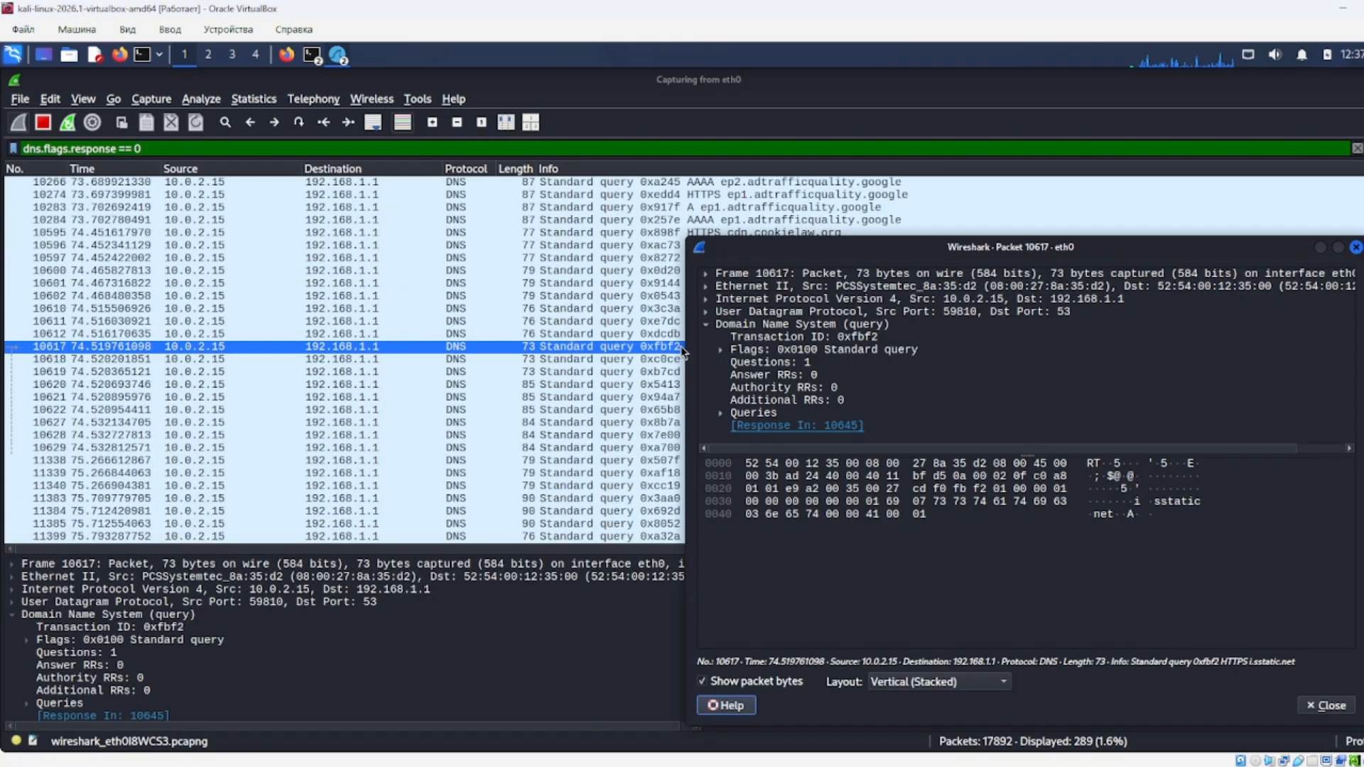
click(1356, 247)
double_click(479, 148)
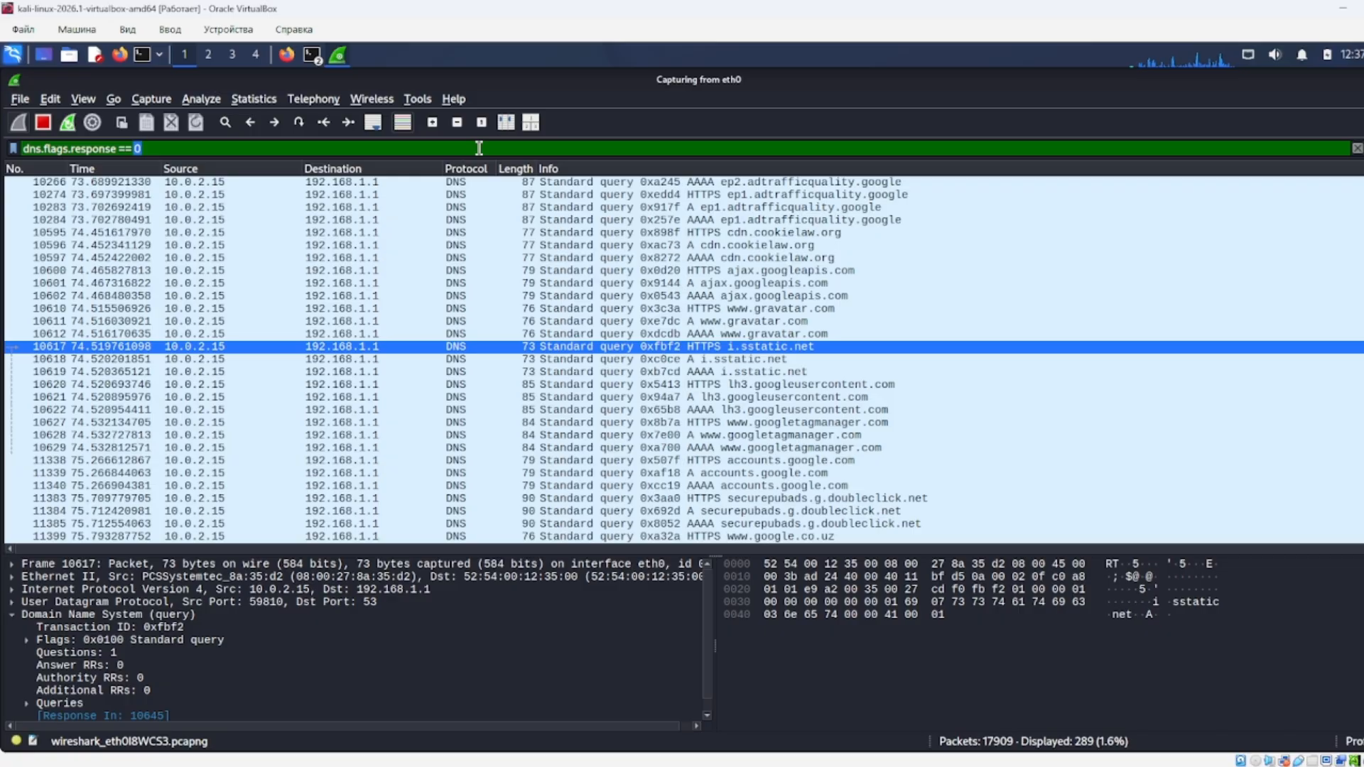
Replace the filter with 'dns.qry.name' to show queries and responses.
key(BackSpace)
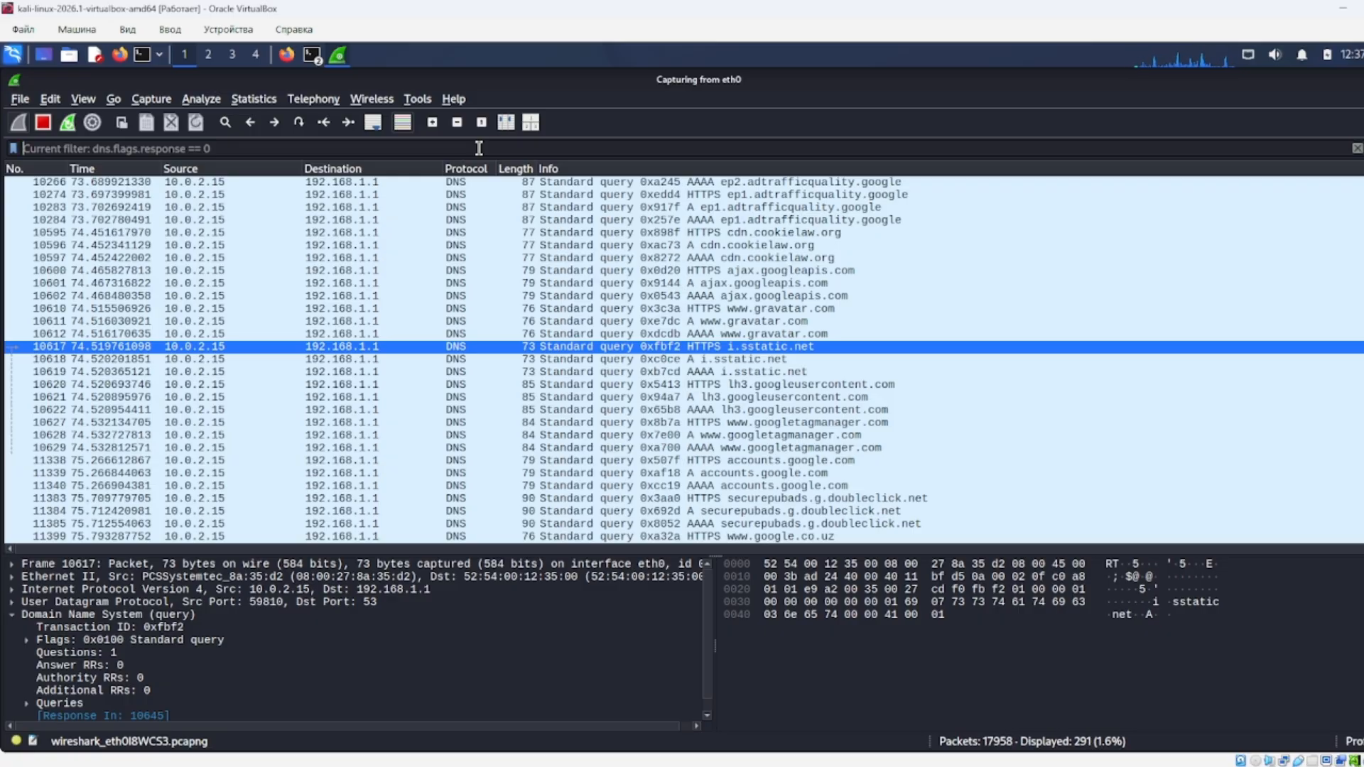
text(dns)
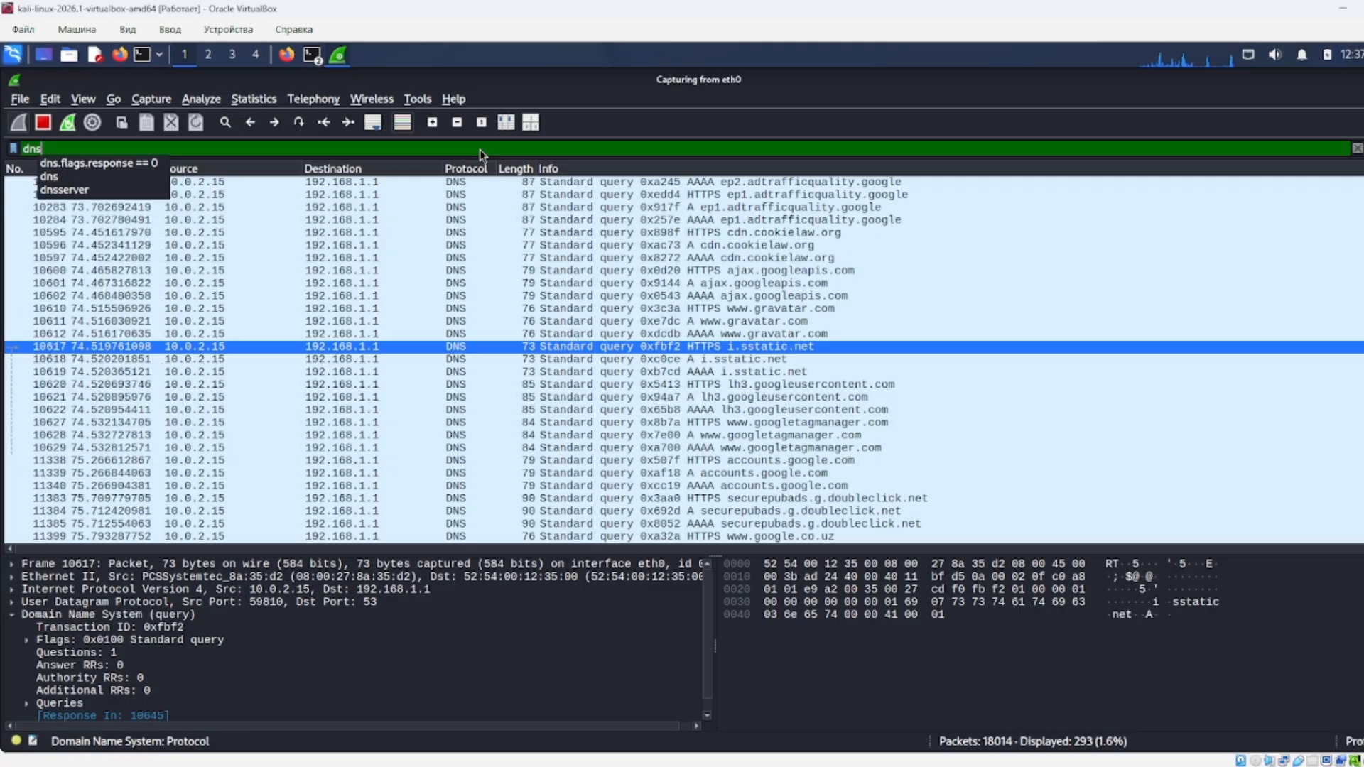
text(.qry.name)
key(Return)
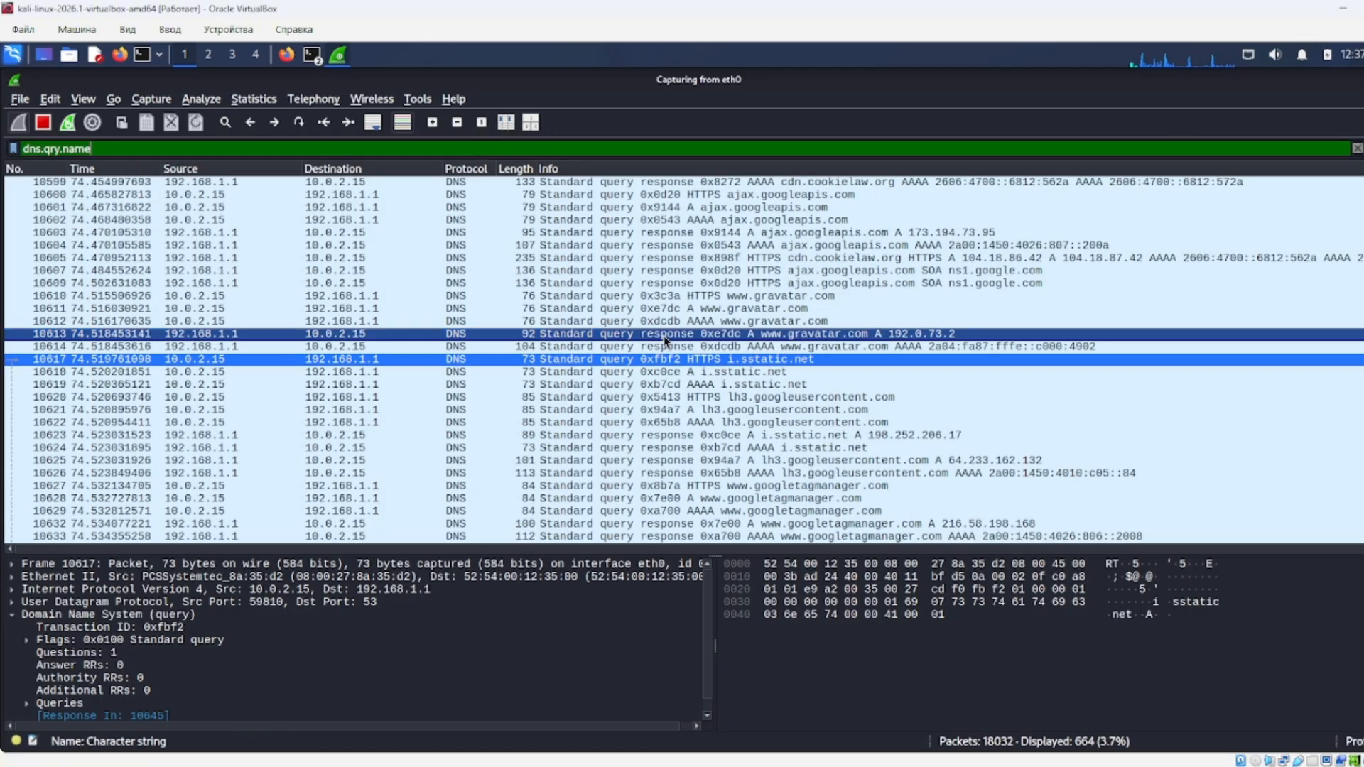
Inspect packets 10621, 10617 and 12584, then clear the filter text.
double_click(708, 411)
double_click(707, 359)
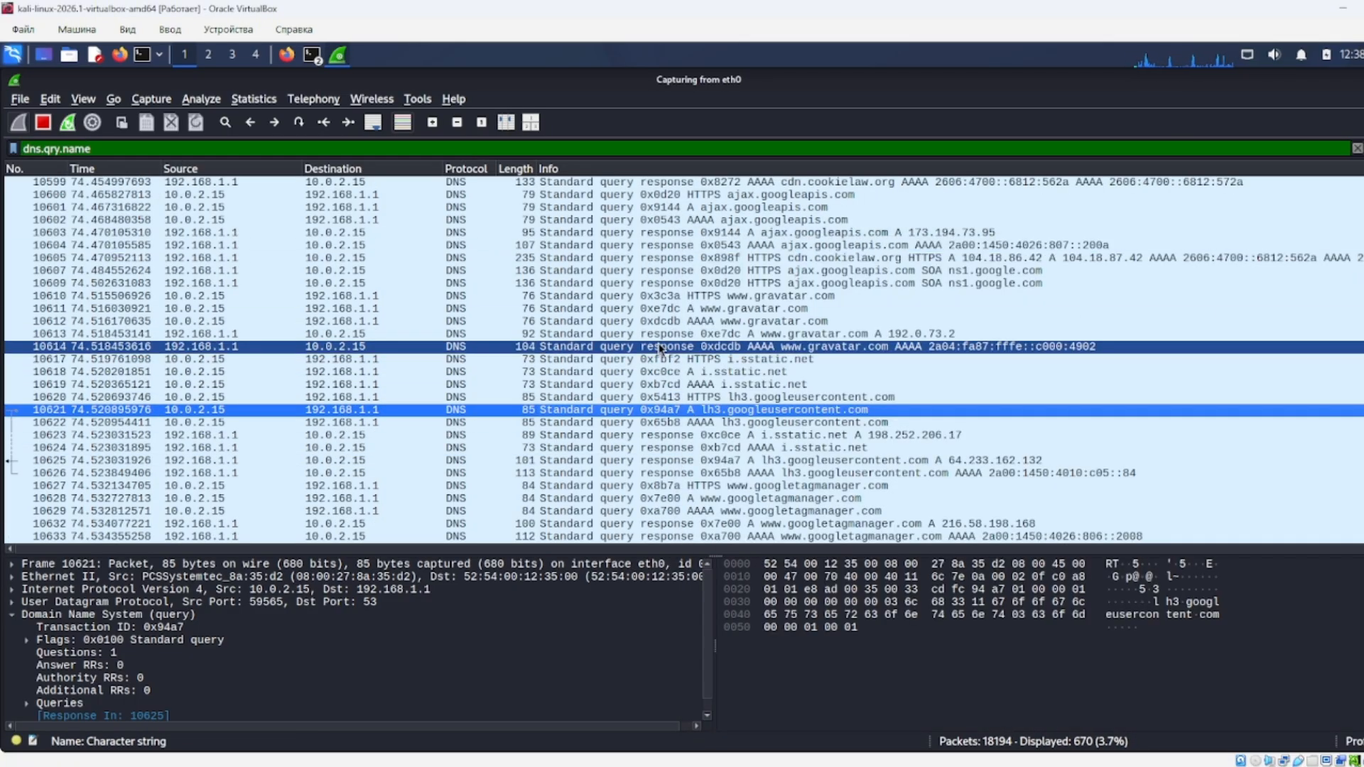
key(Escape)
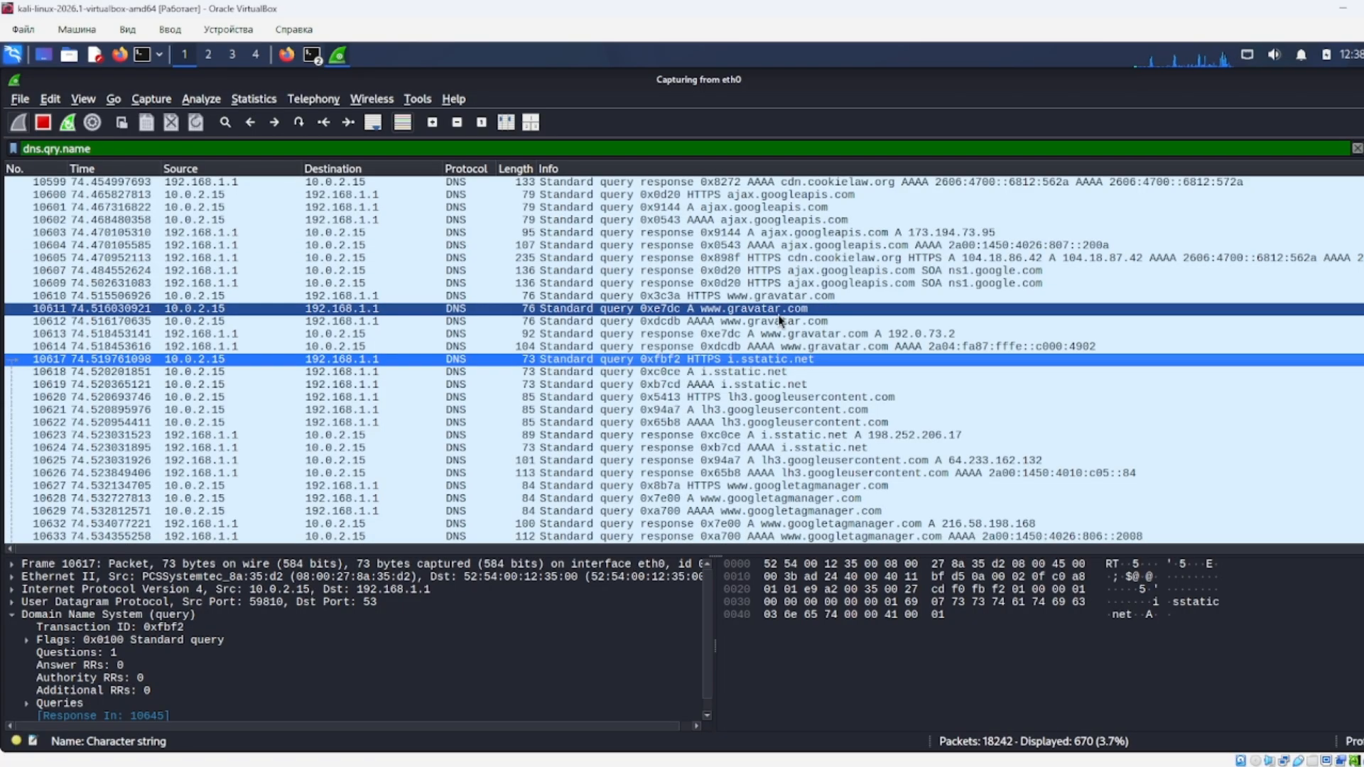
scroll(1228, 213, down, 3)
scroll(1228, 213, down, 15)
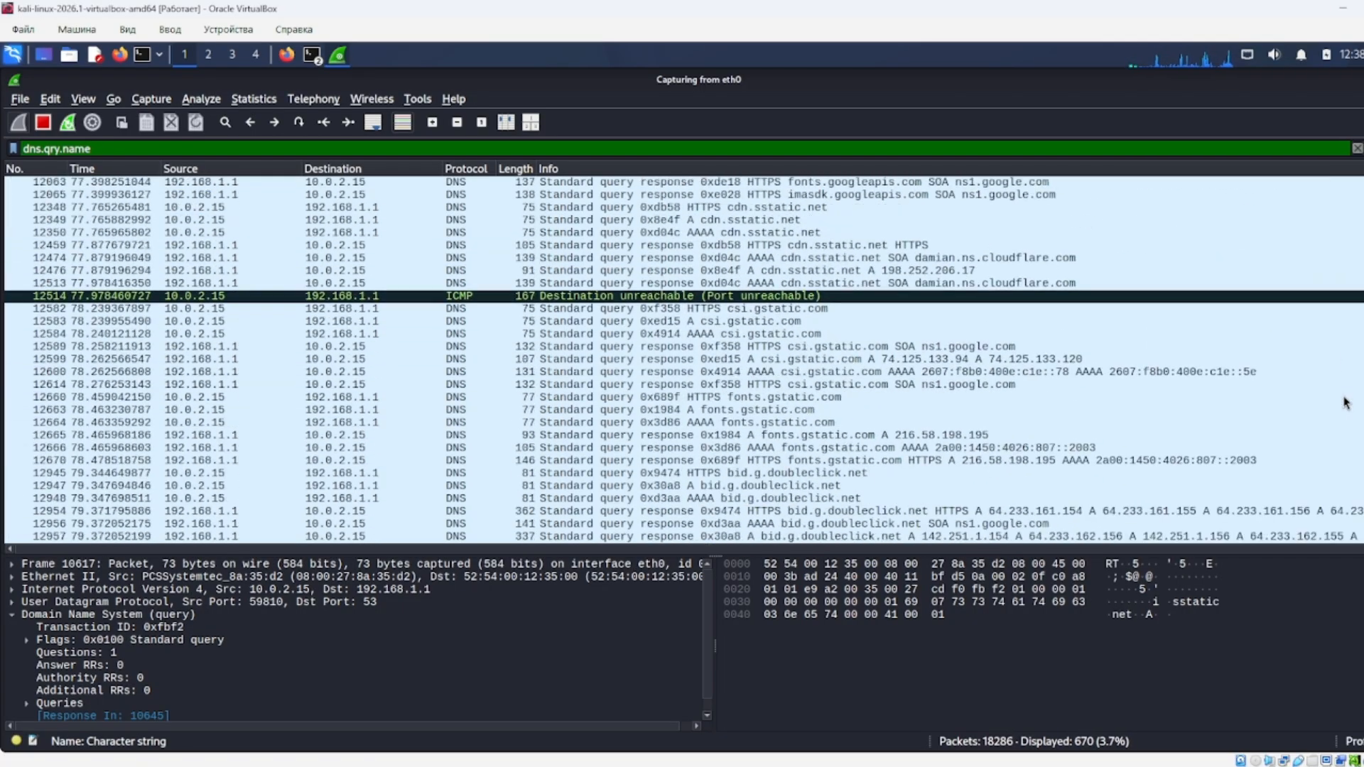
click(781, 333)
scroll(777, 415, down, 15)
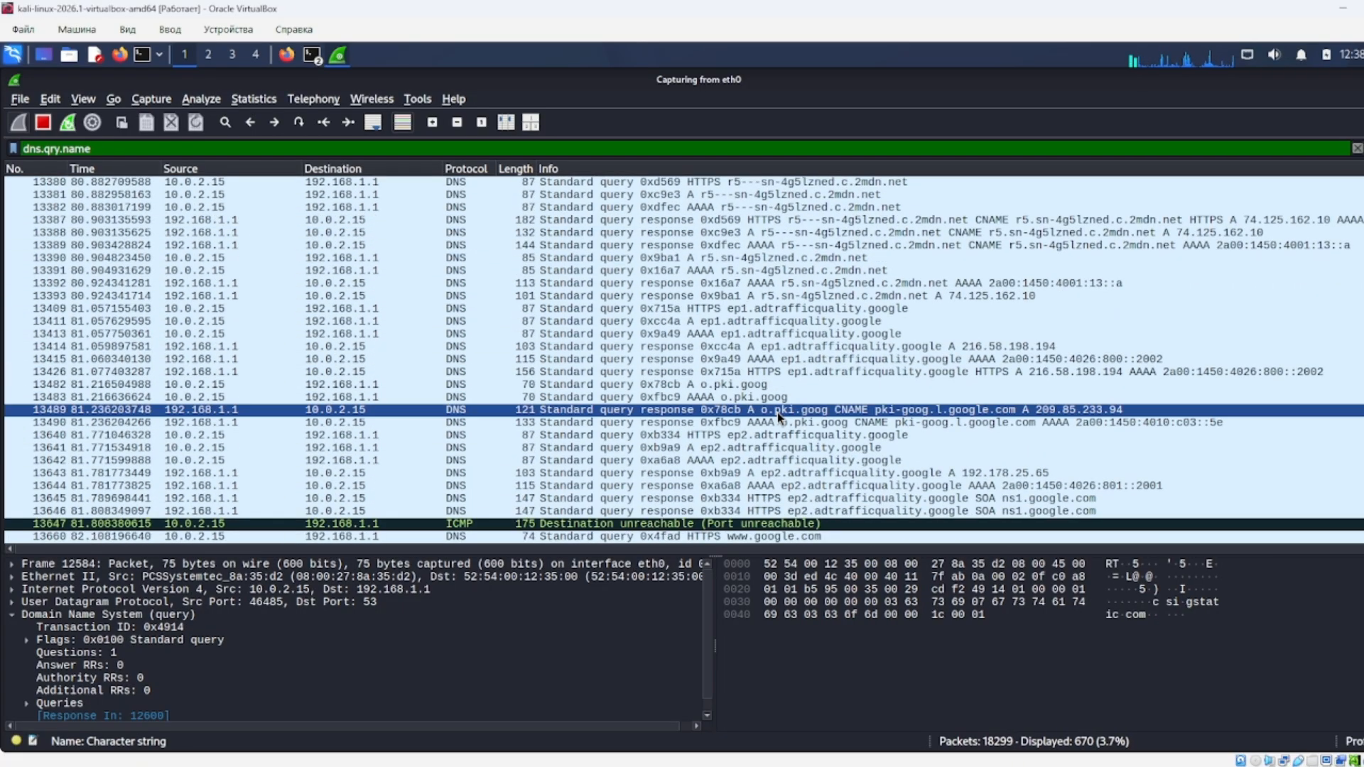
scroll(777, 416, down, 15)
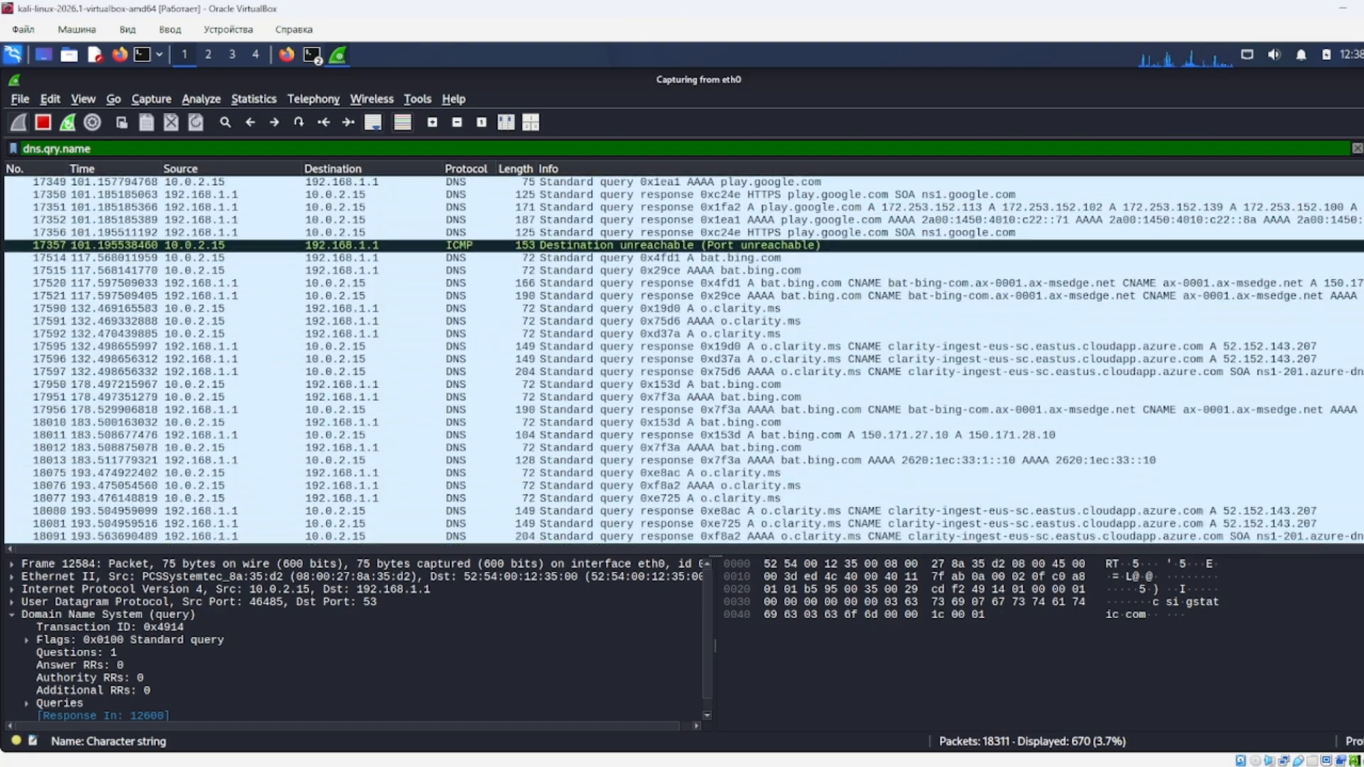
key(BackSpace)
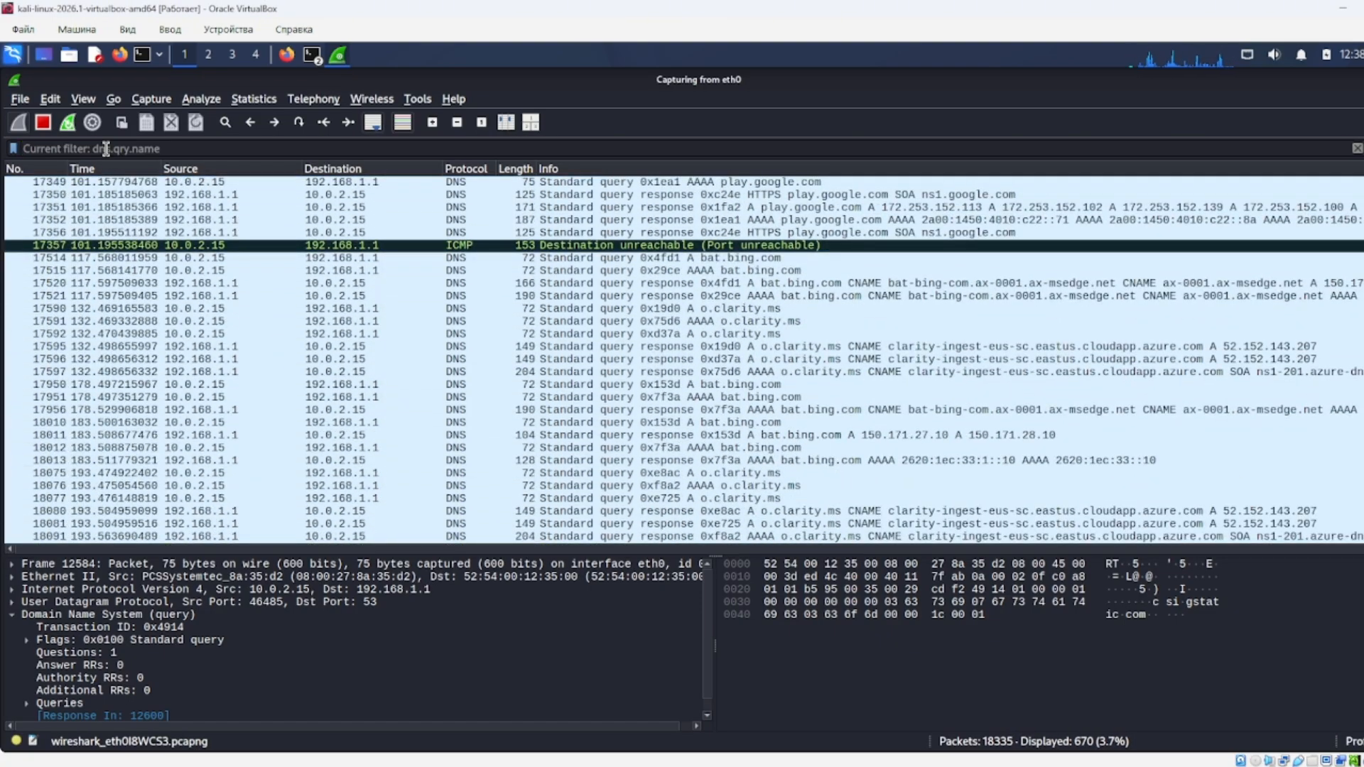
Filter on 'tls.handshake.extensions_server_name' and review Client Hellos 15119, stackoverflow.com and 10244.
text(tls.)
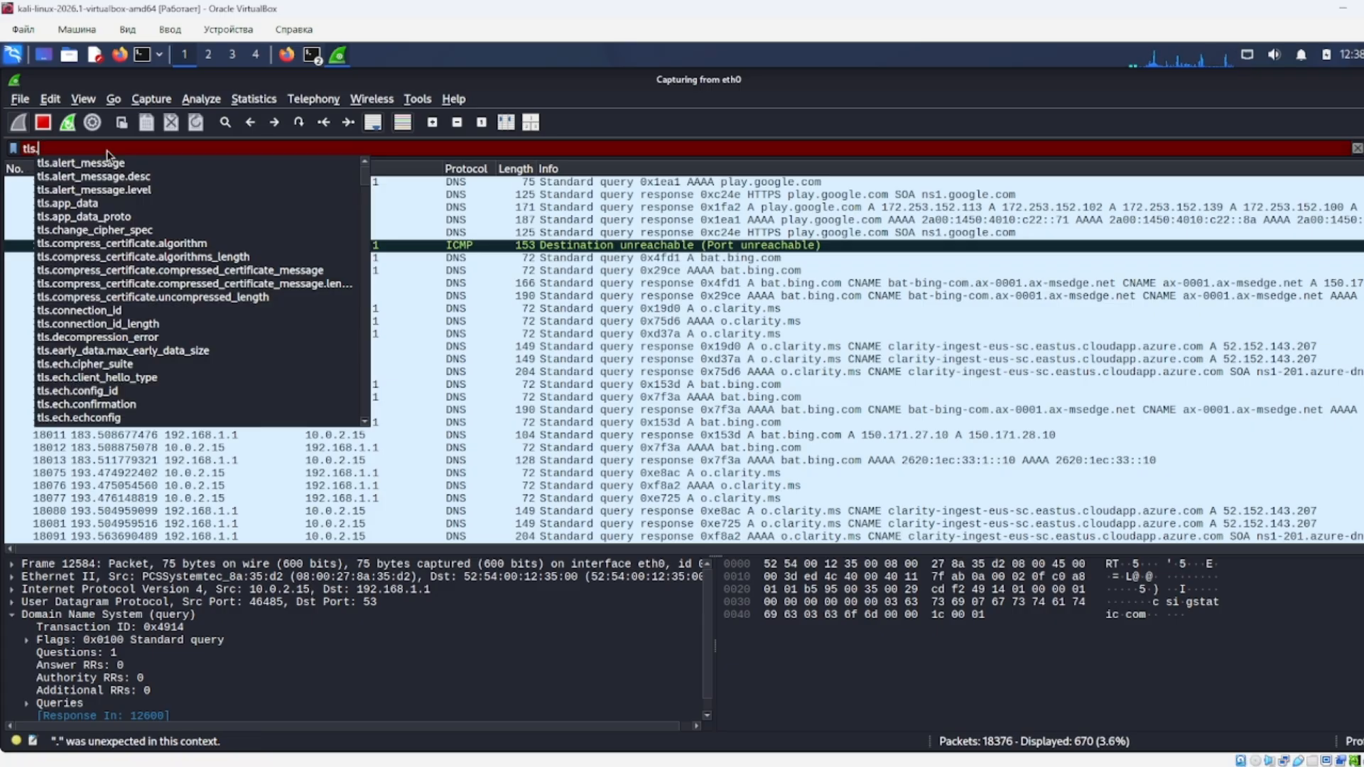
text(handshake.e)
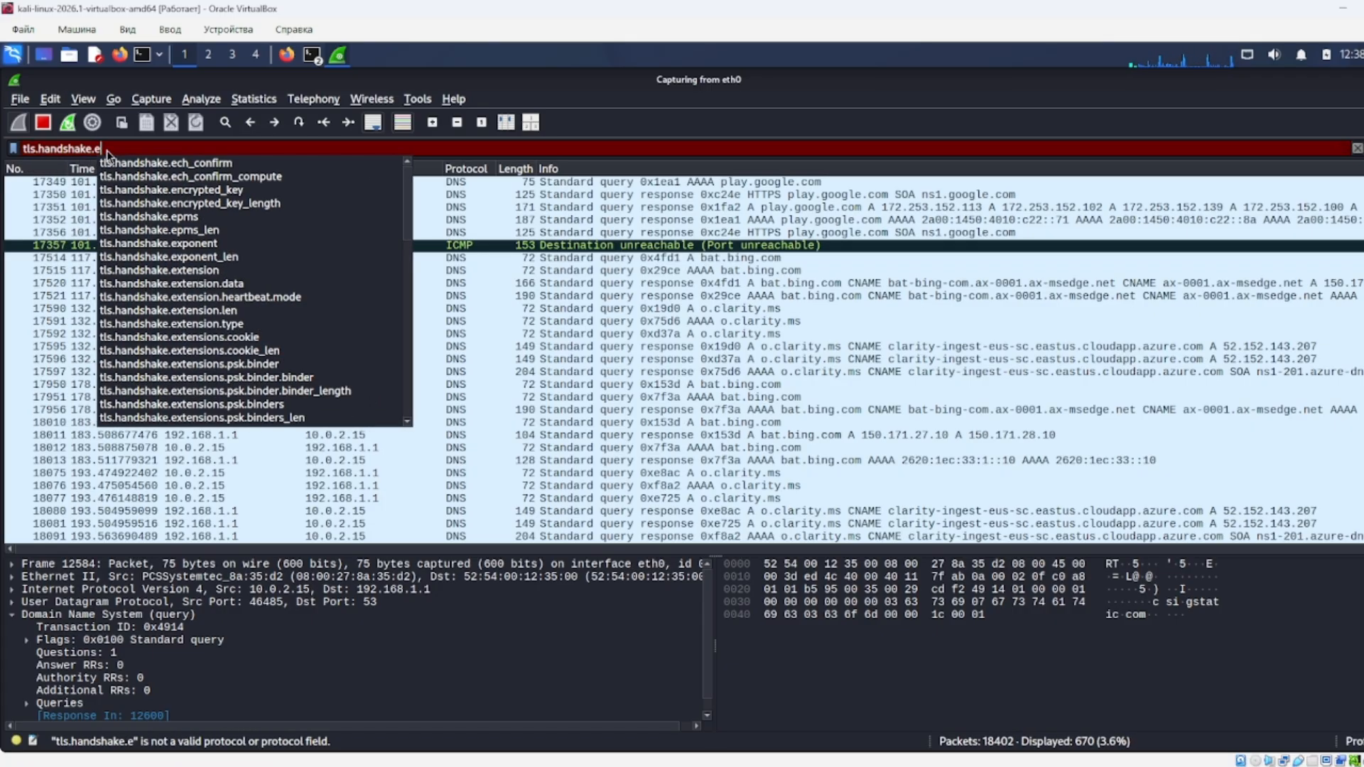
text(xtensions_server_name)
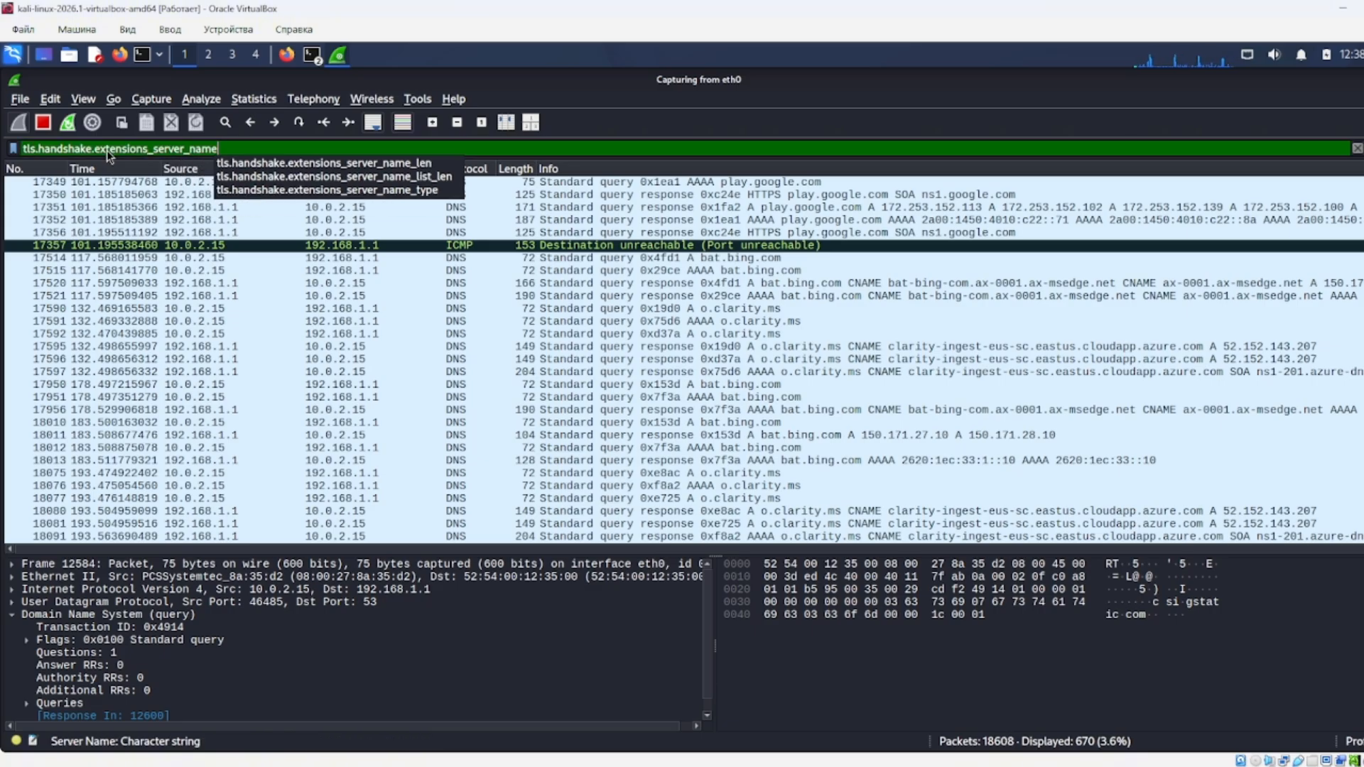
key(Return)
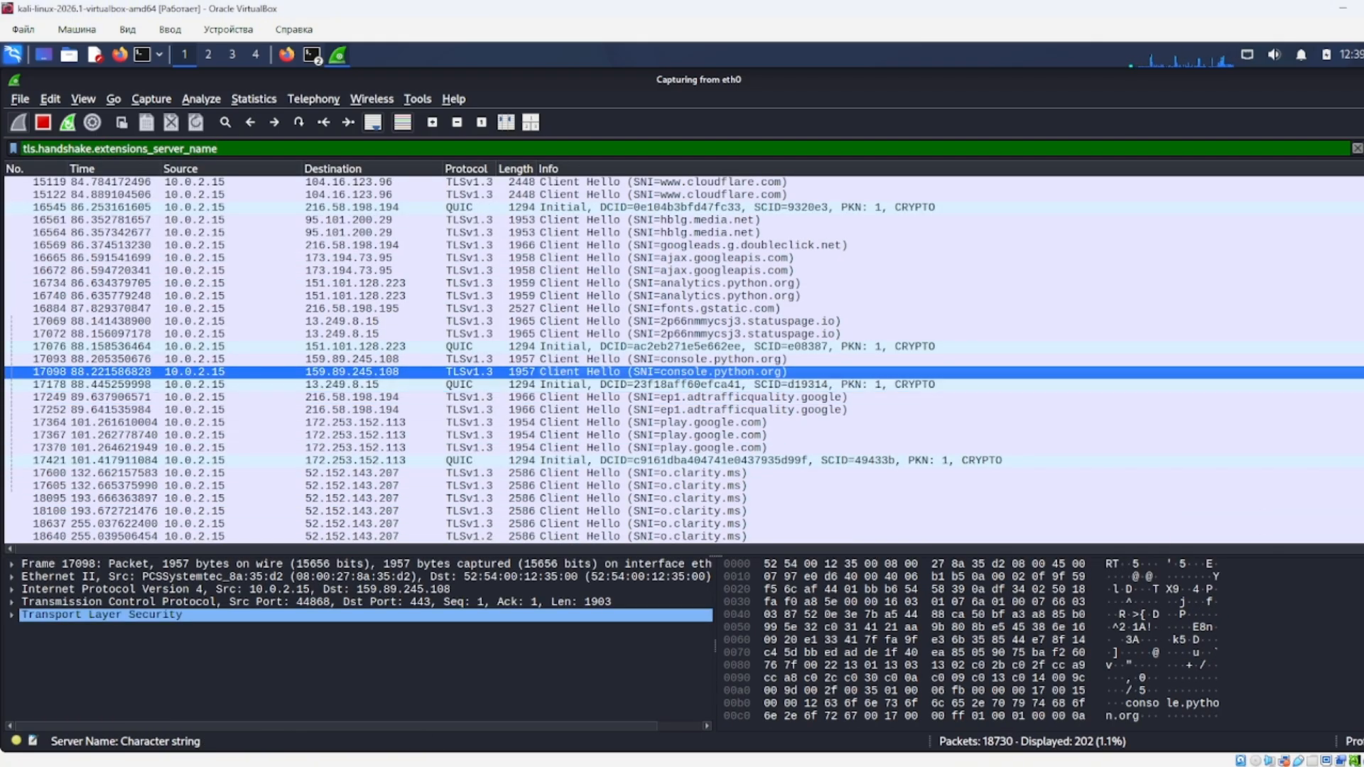
scroll(944, 411, up, 4)
click(755, 334)
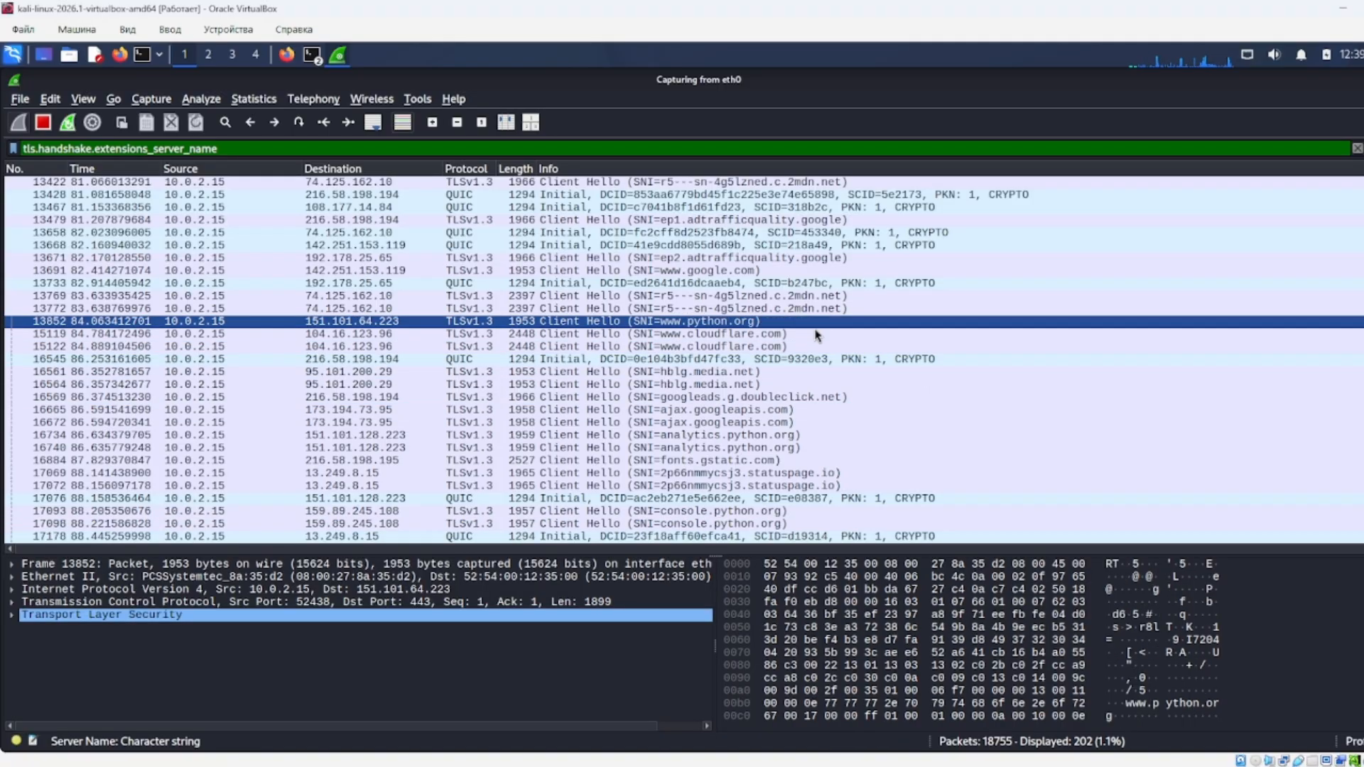
scroll(754, 333, up, 6)
scroll(754, 333, up, 15)
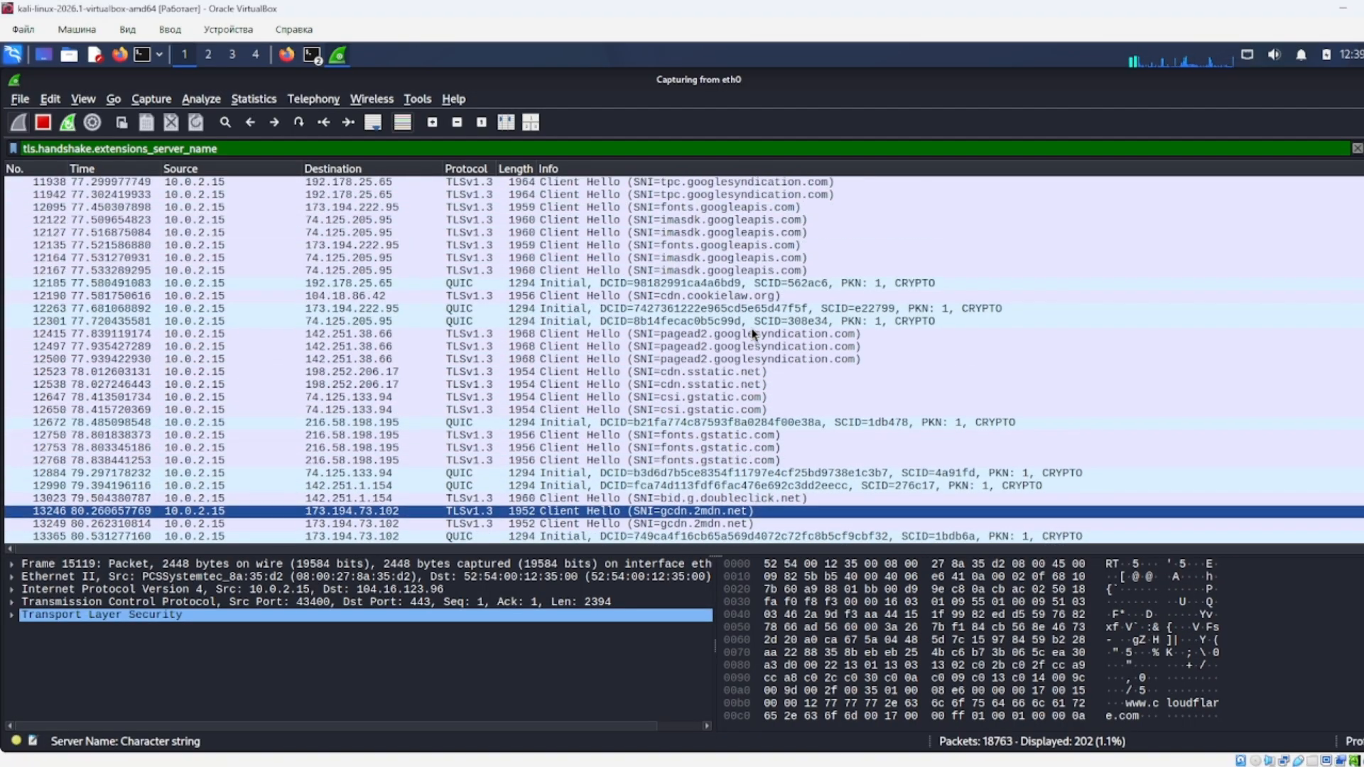
scroll(753, 334, up, 3)
click(742, 323)
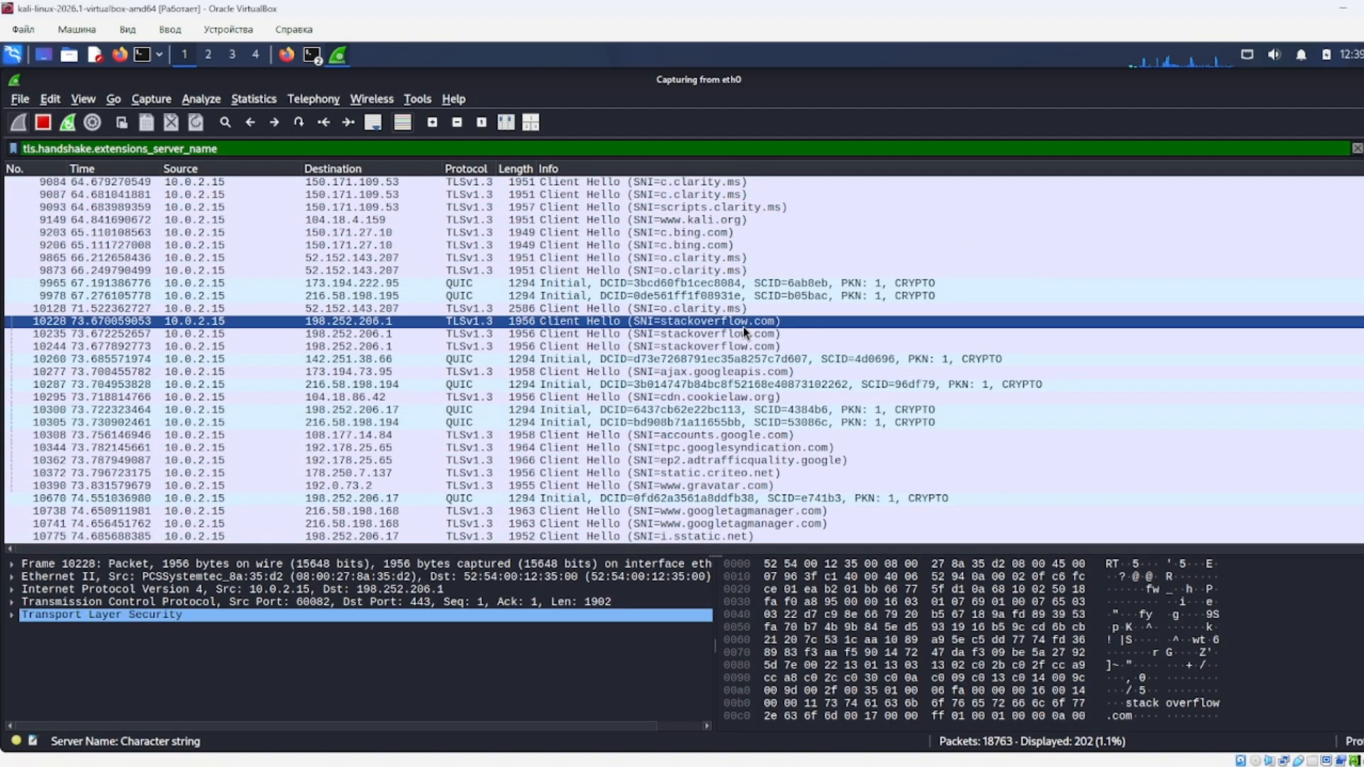
click(699, 346)
Examine packet 6064's TLS details and packet 5821, then quit Wireshark.
scroll(700, 346, up, 7)
scroll(702, 348, up, 6)
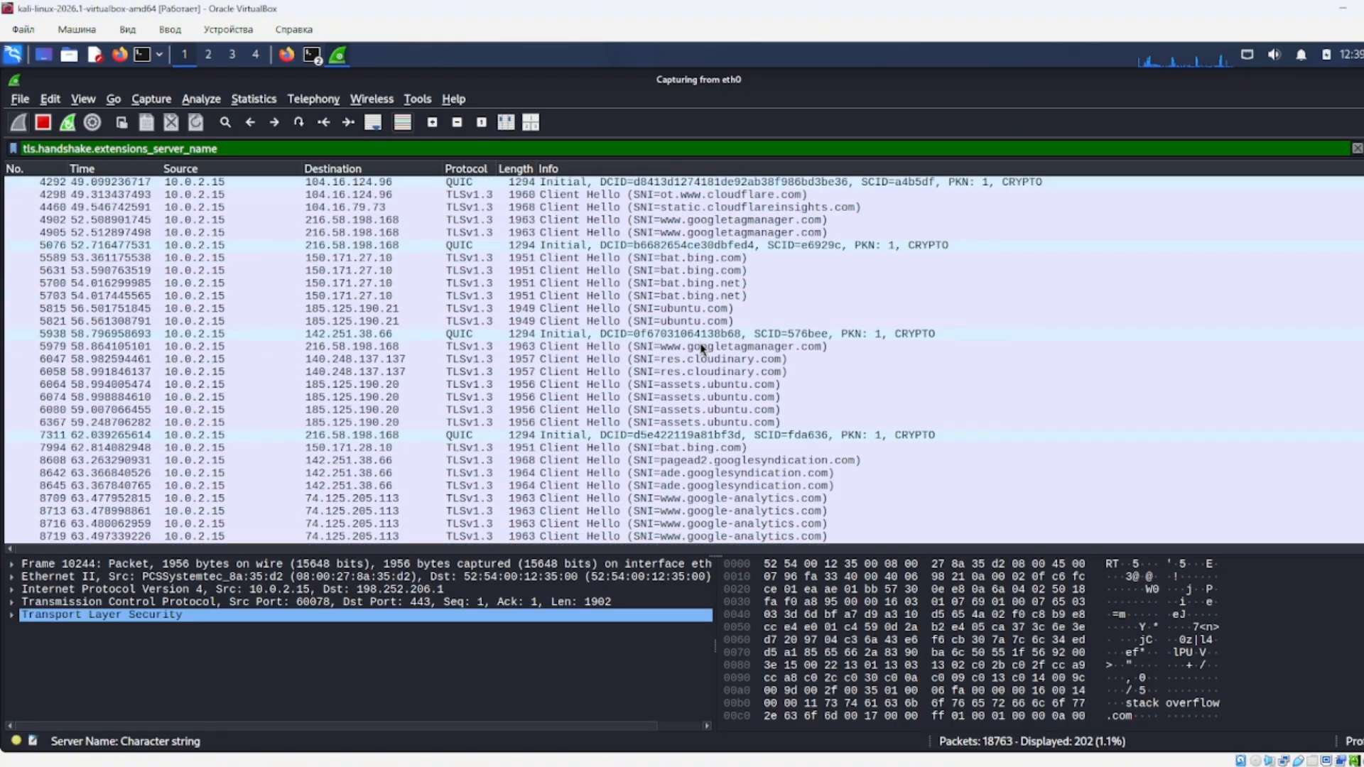
double_click(702, 384)
double_click(1225, 326)
click(1356, 247)
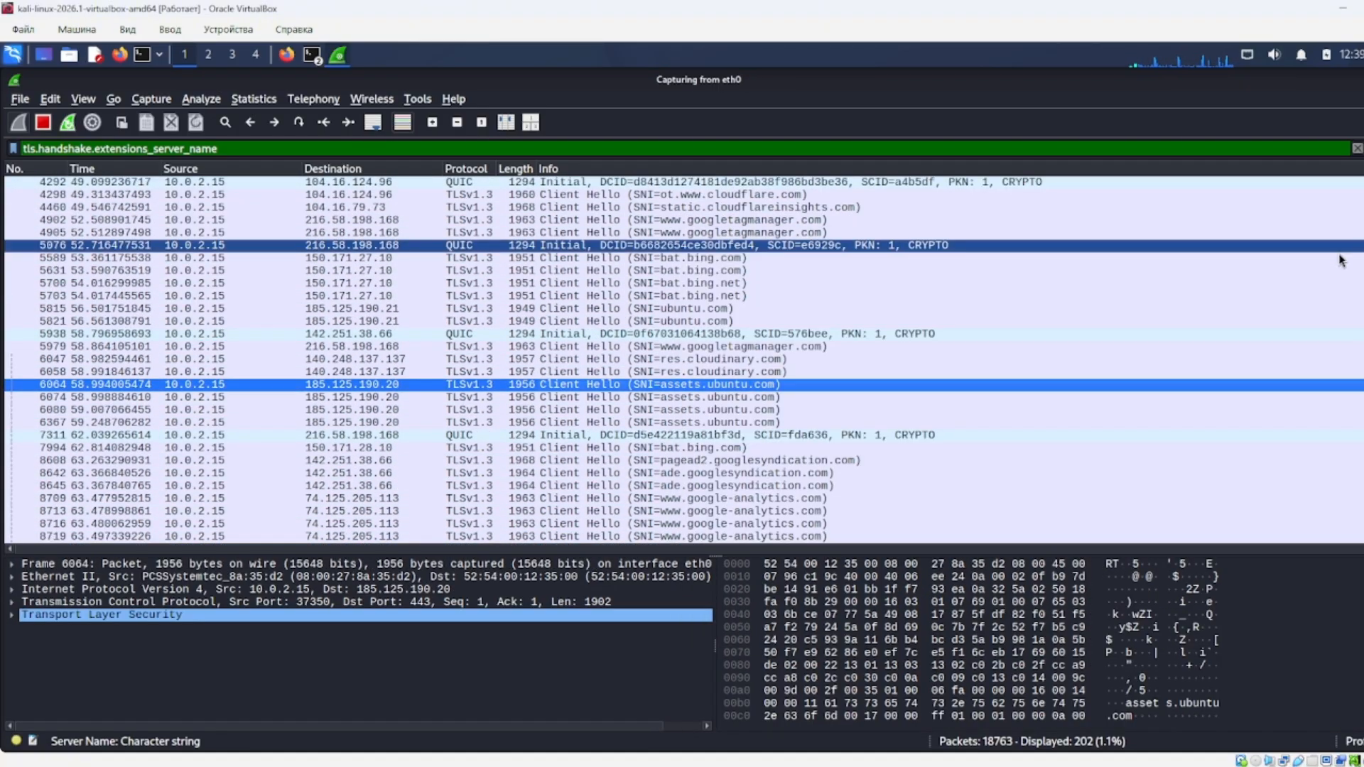
click(679, 317)
scroll(679, 316, up, 12)
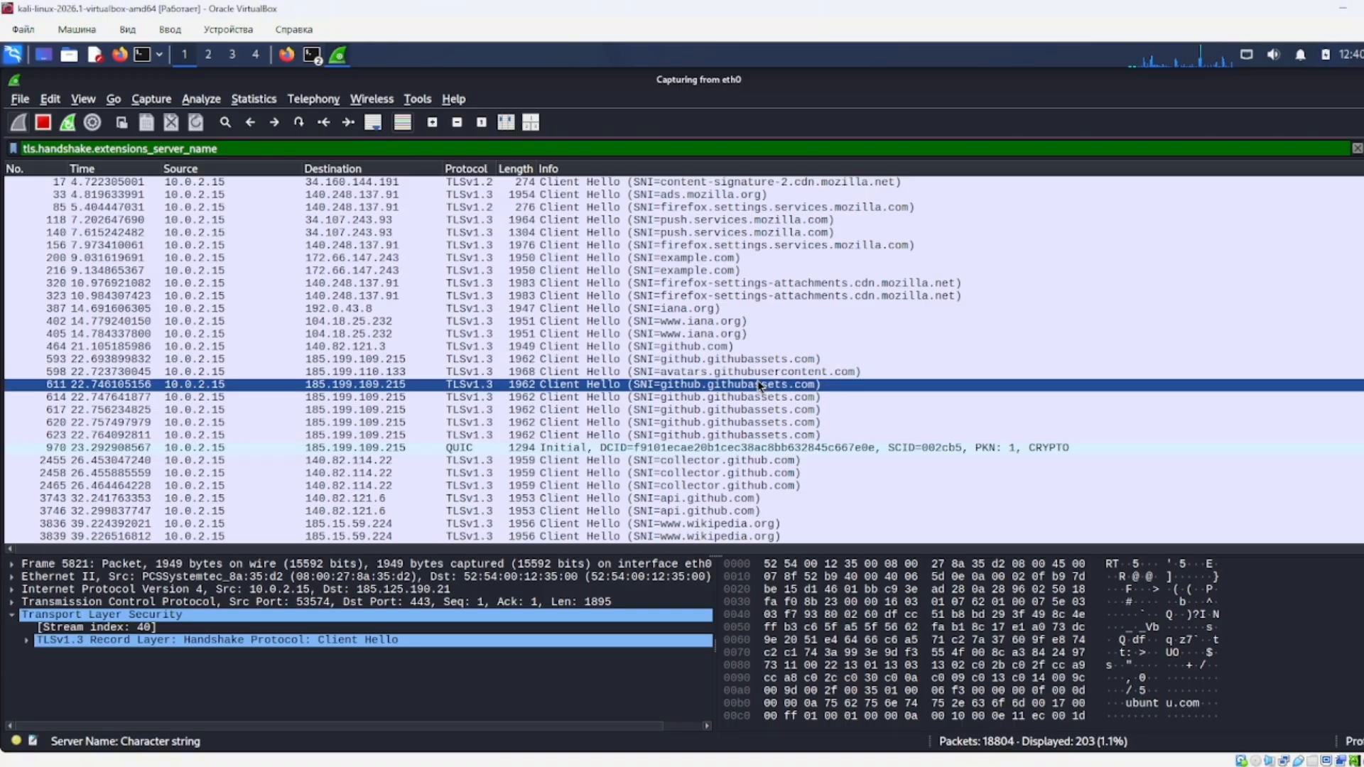
click(1362, 80)
Discard the unsaved capture and clear the terminal screen.
click(660, 427)
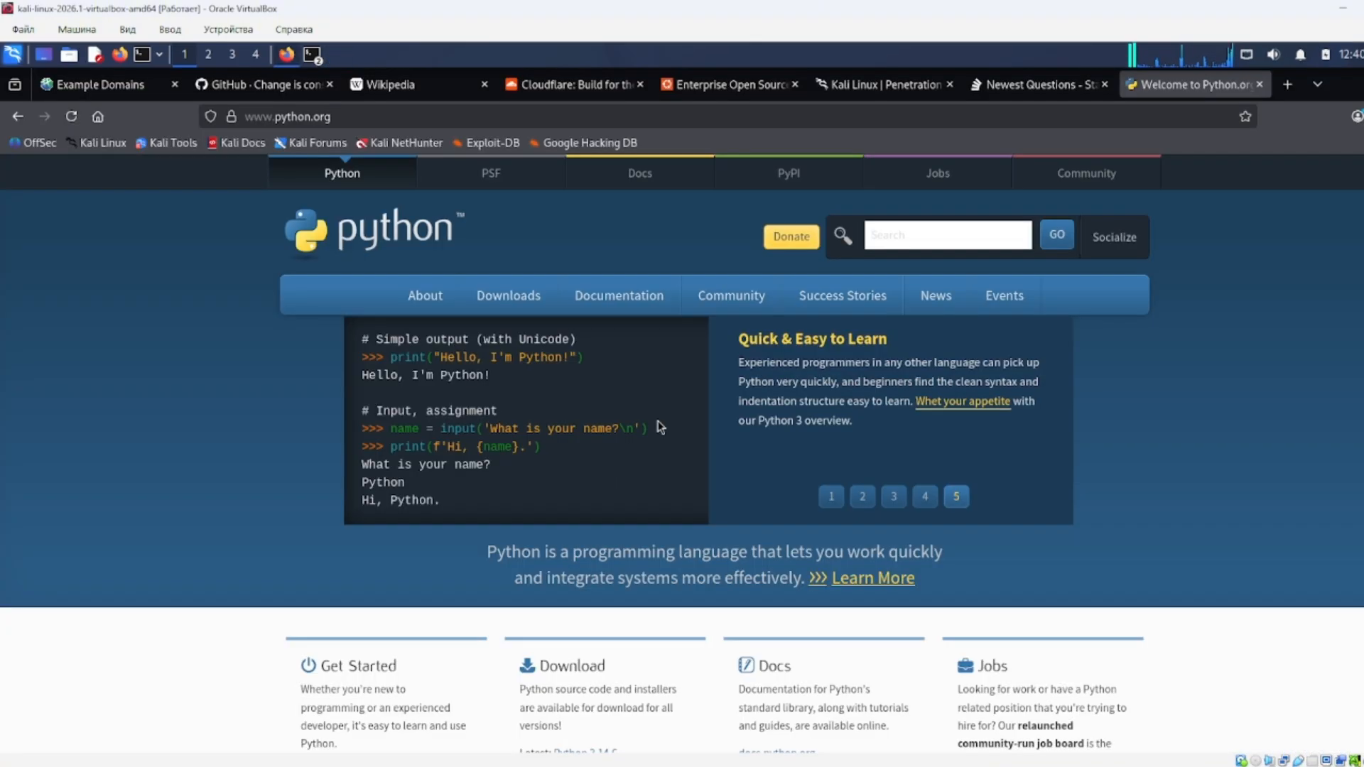
click(313, 57)
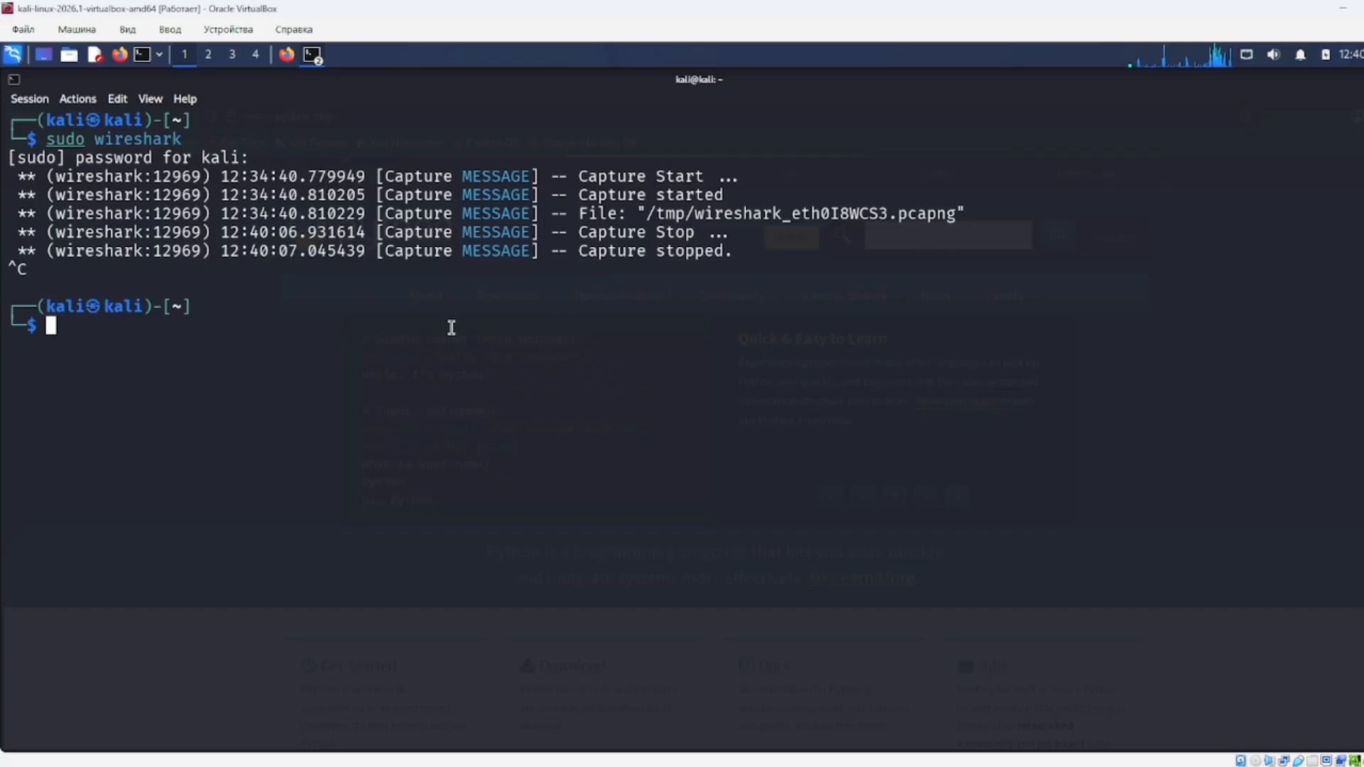
text(clear)
key(Return)
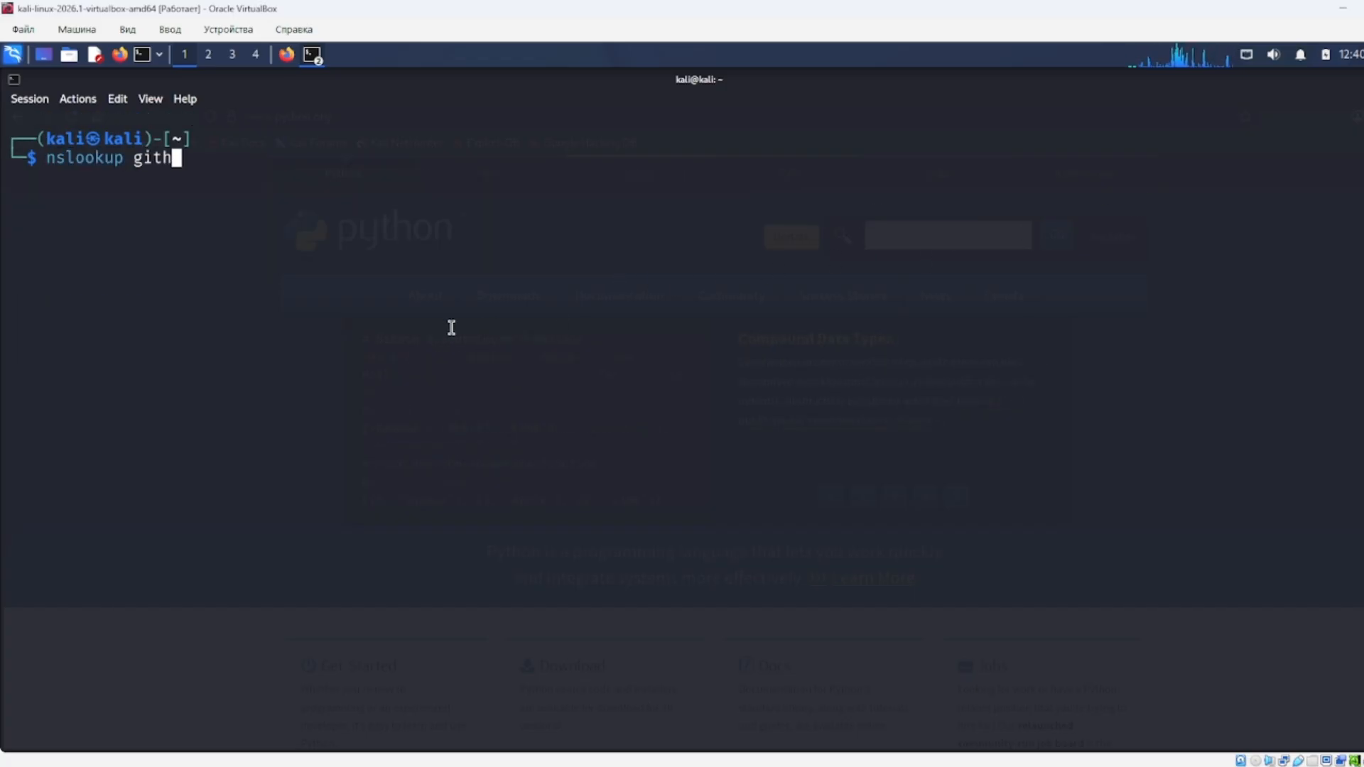
Run nslookup for github.com and highlight the DNS server and answer lines.
key(Return)
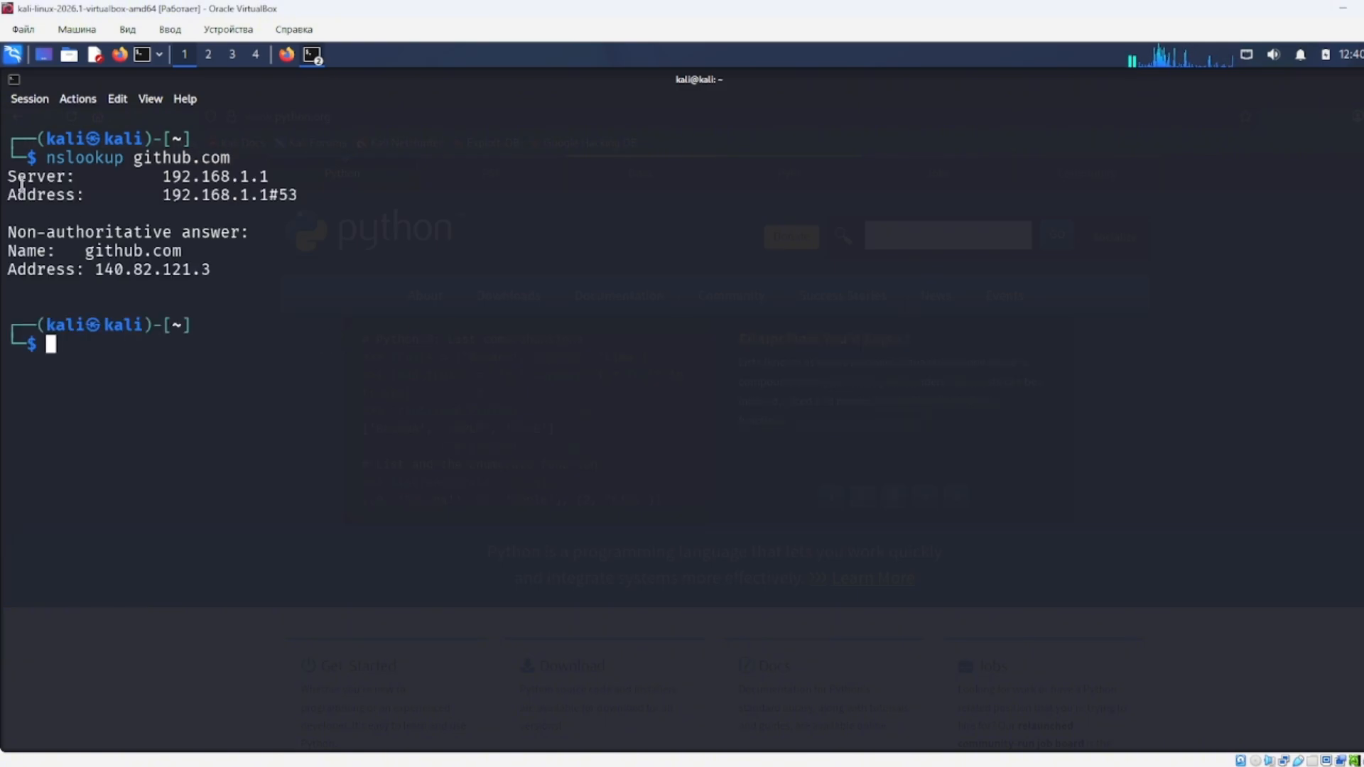
drag(20, 178, 303, 196)
click(67, 213)
drag(10, 232, 224, 272)
click(223, 272)
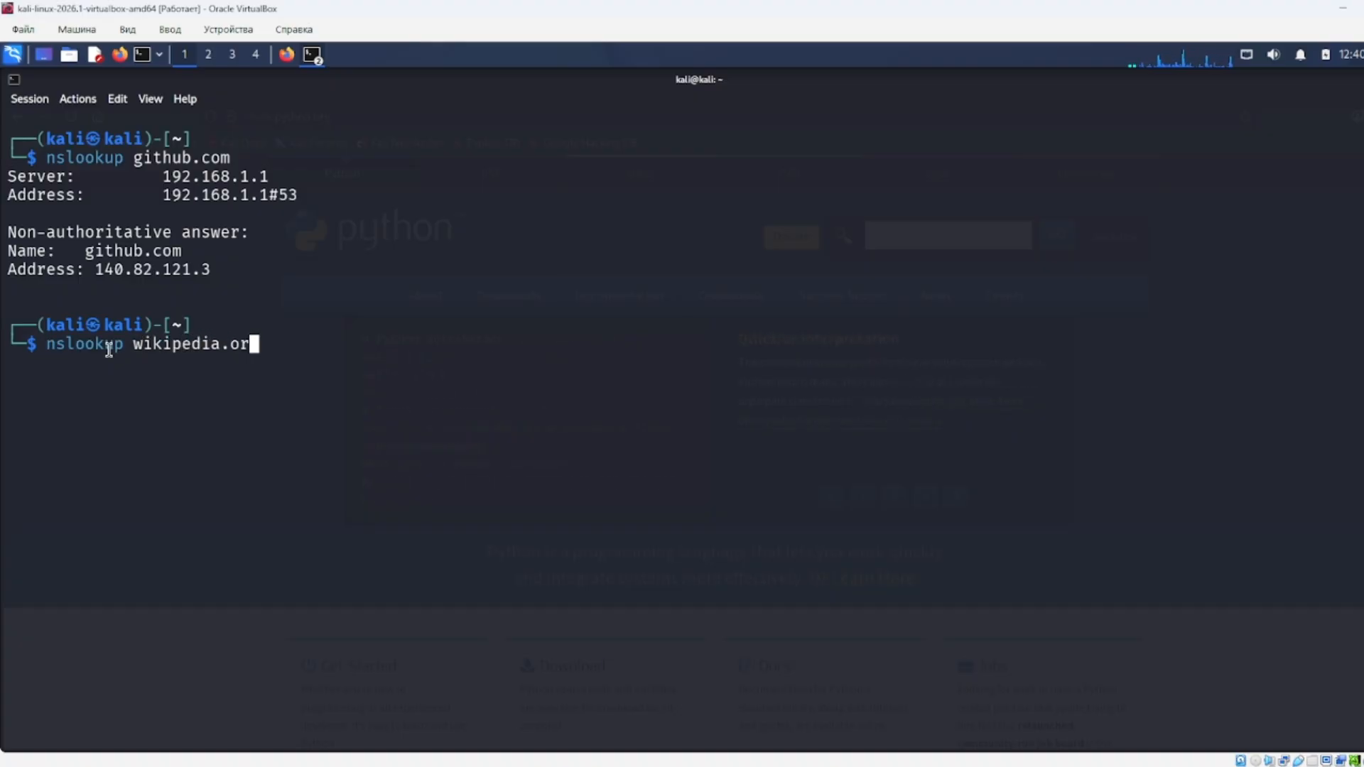
Run nslookup for wikipedia.org and ubuntu.com, highlighting their address answers.
text(g)
key(Return)
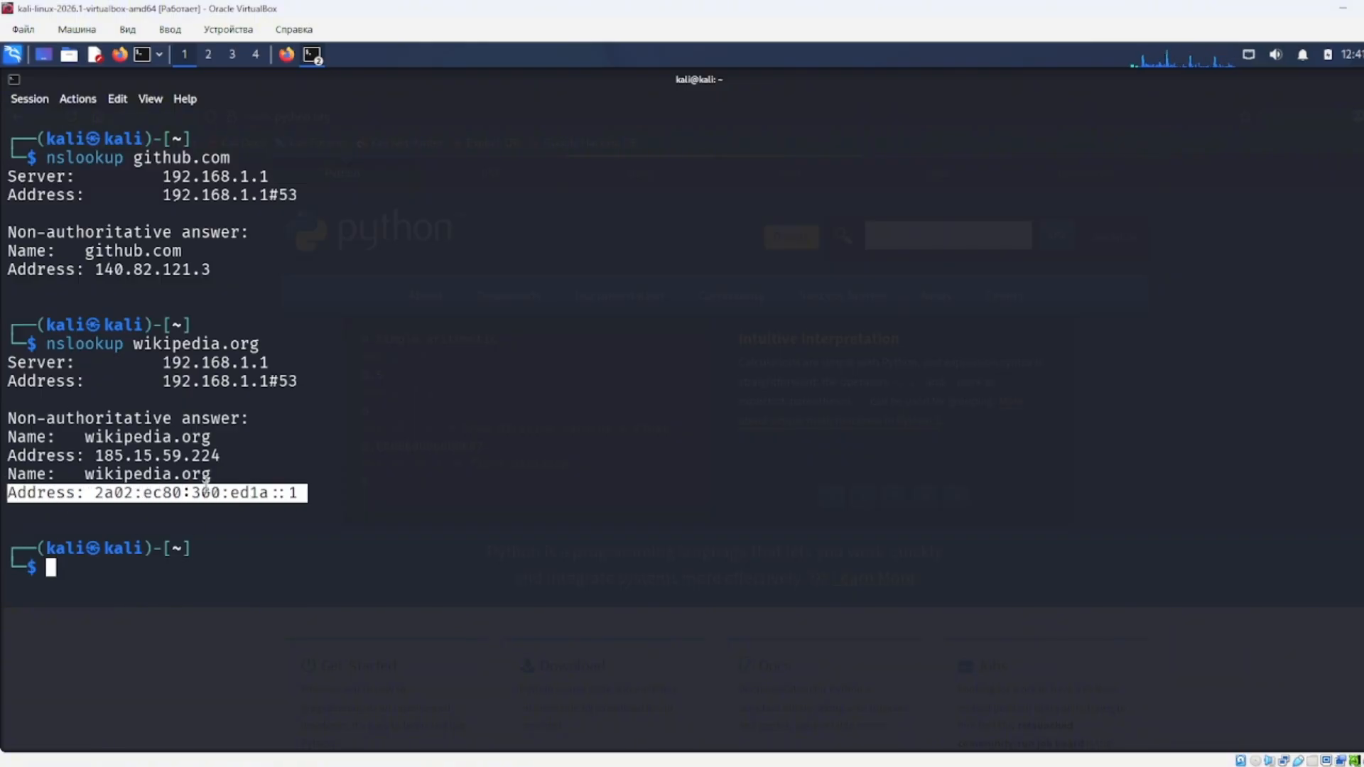
drag(224, 474, 23, 469)
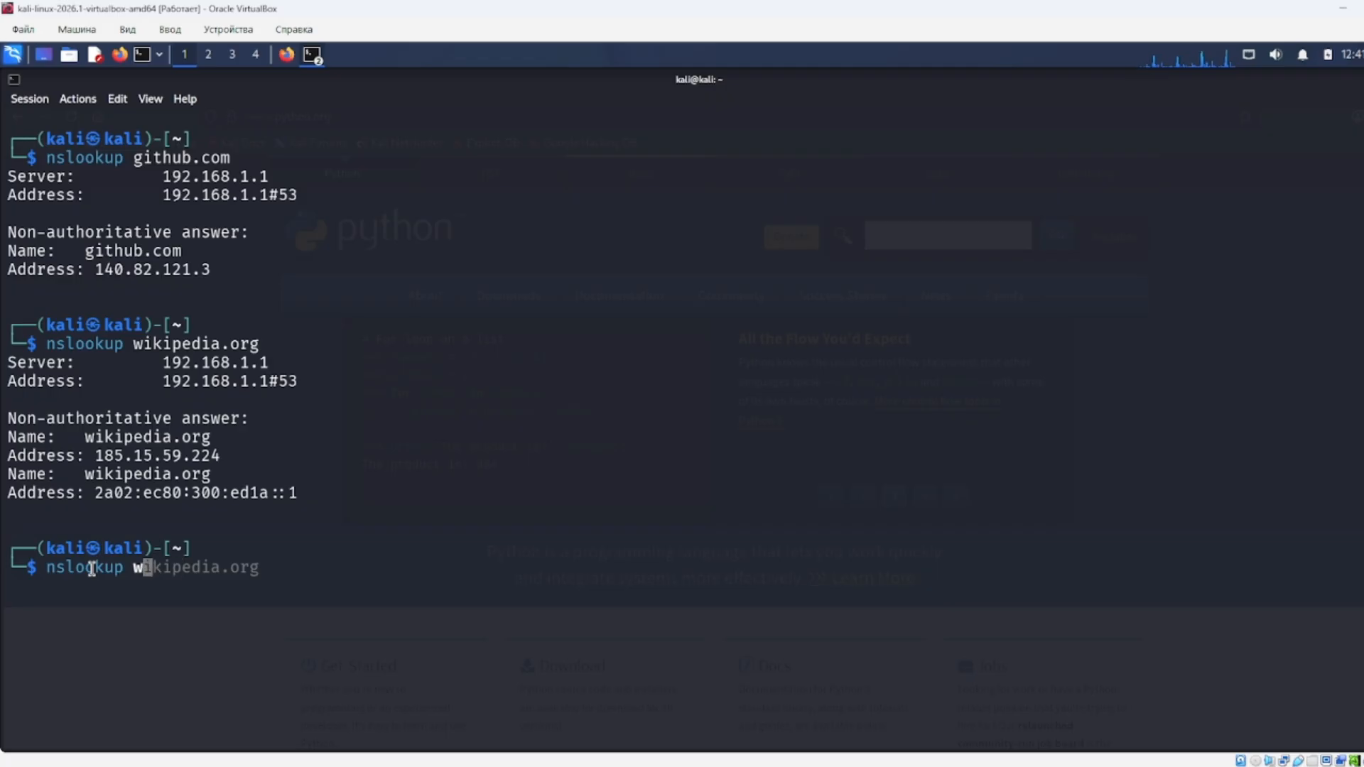
key(Return)
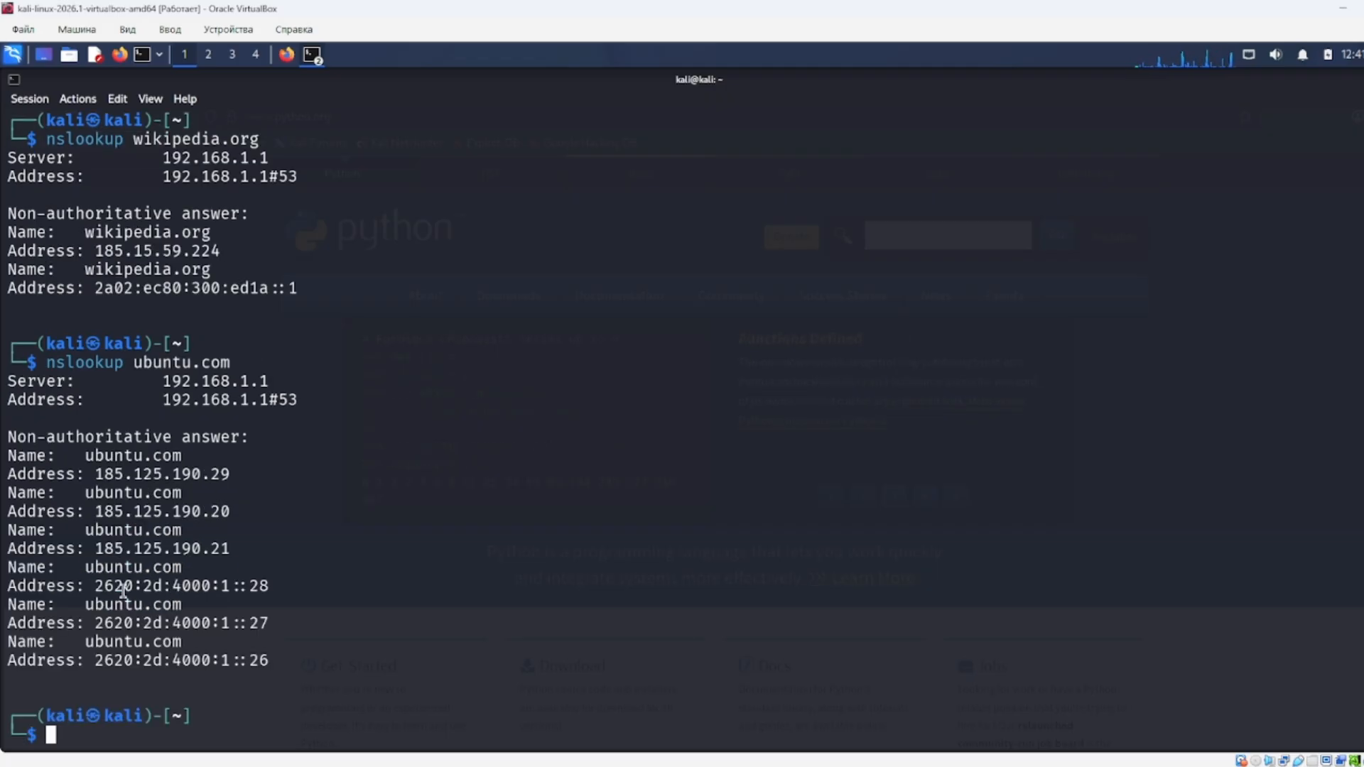
drag(285, 668, 64, 399)
click(179, 546)
click(147, 515)
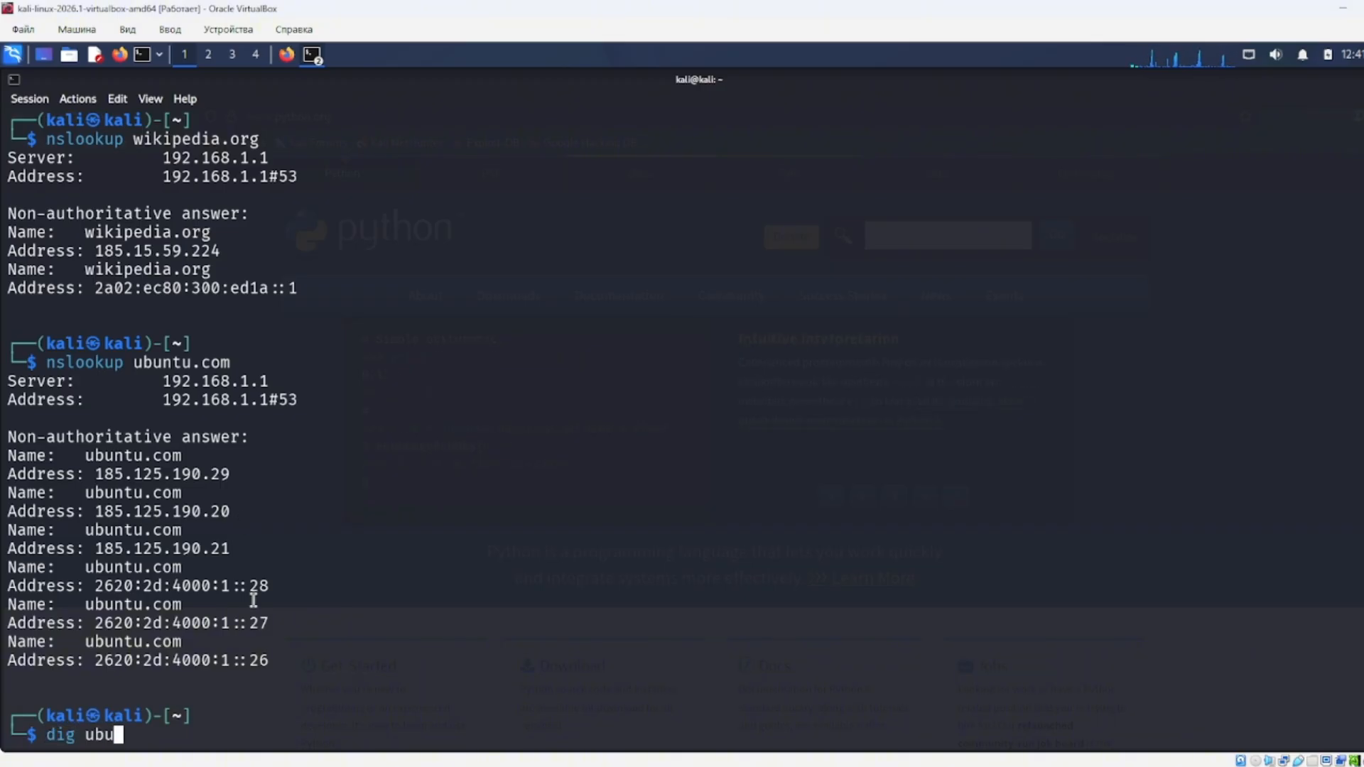
Query ubuntu.com with 'dig ubuntu.com' and highlight the answer section.
text(dig ubuntu.com)
key(Return)
drag(232, 654, 14, 382)
click(280, 543)
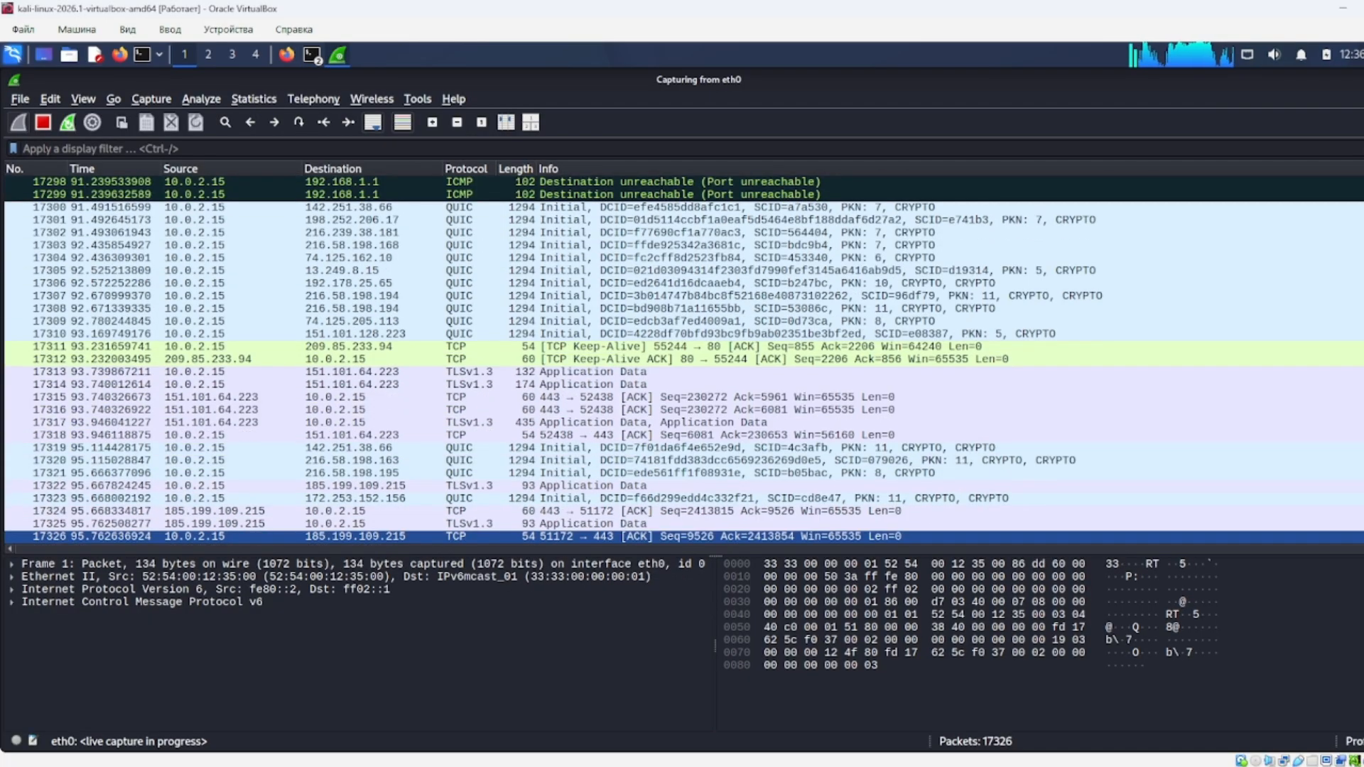
drag(1363, 536, 1363, 182)
scroll(758, 199, down, 15)
scroll(759, 199, down, 20)
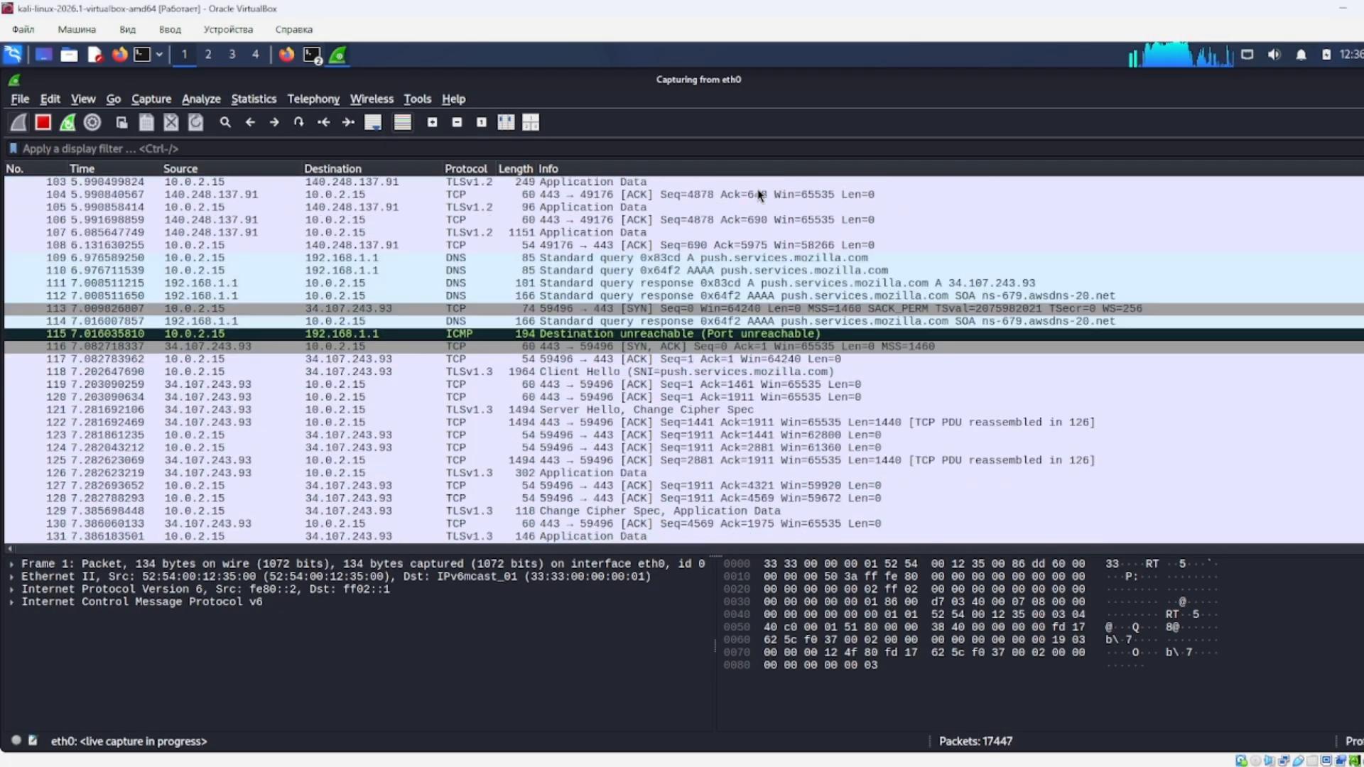
scroll(759, 198, down, 20)
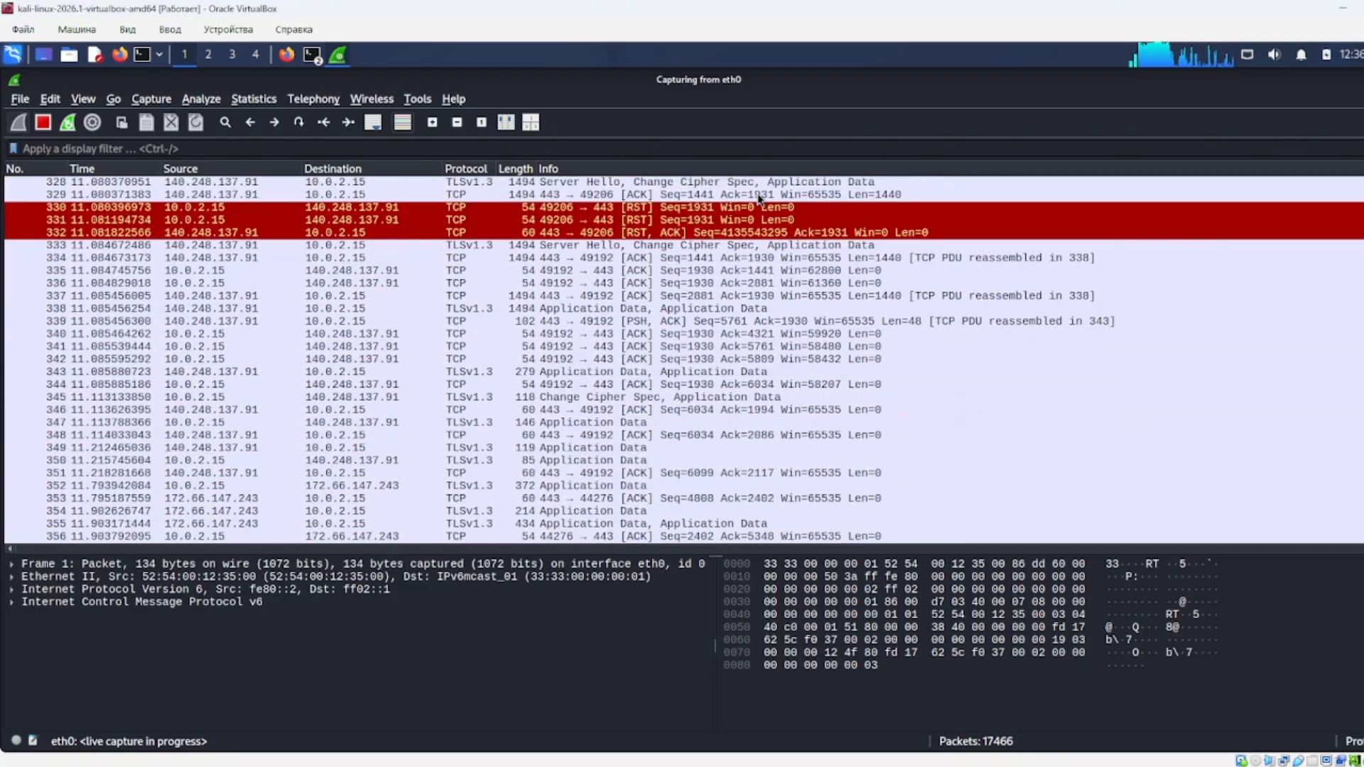